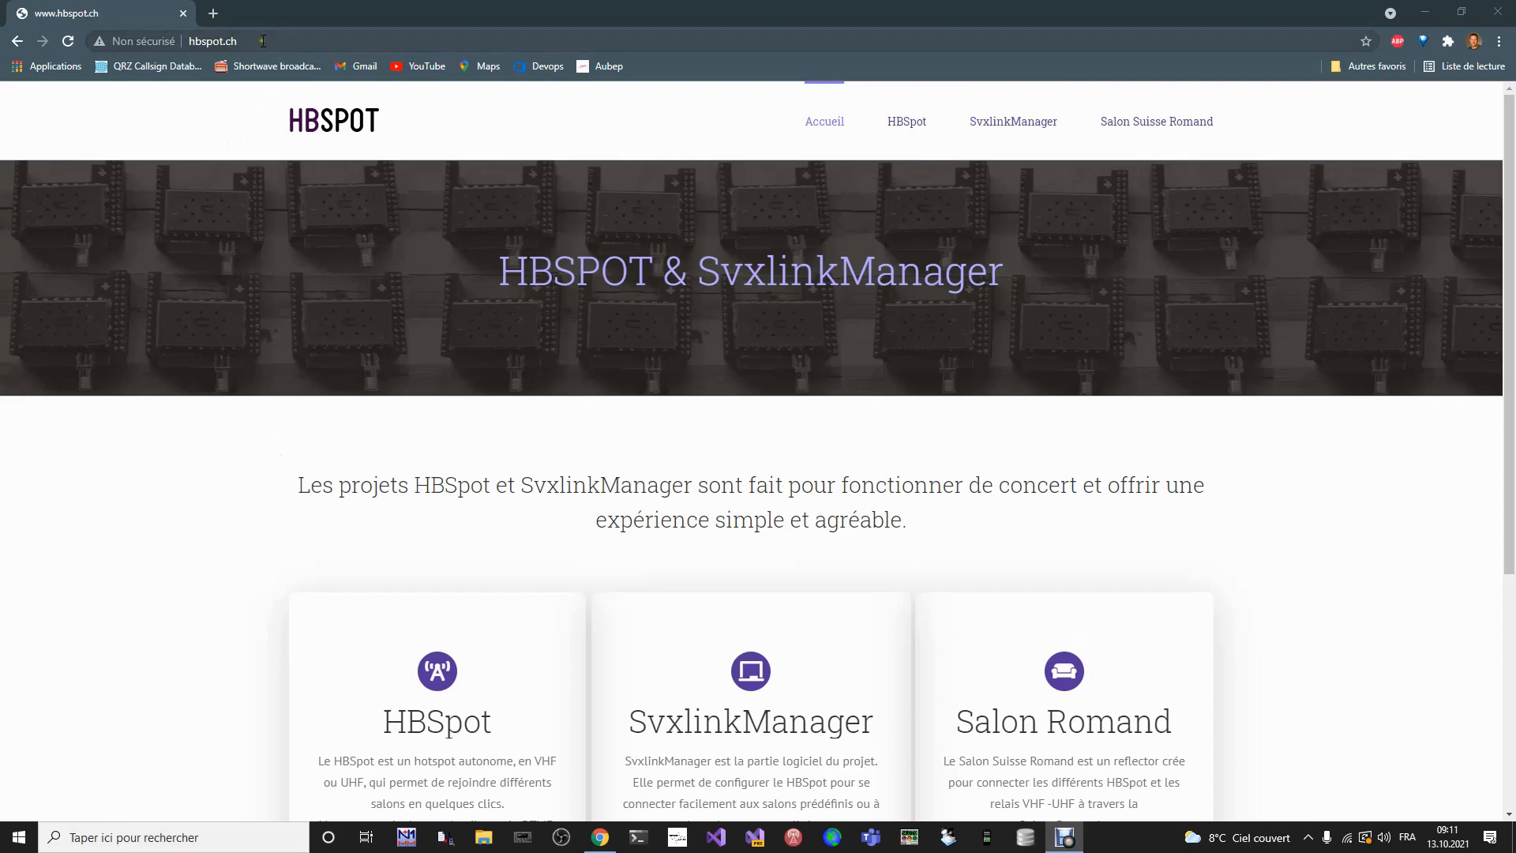
- Download the latest SvxlinkManager image, svxlinkmanager-3.0.0.img.7z, from the site's SvxlinkManager page into the Téléchargements folder
left_click(194, 39)
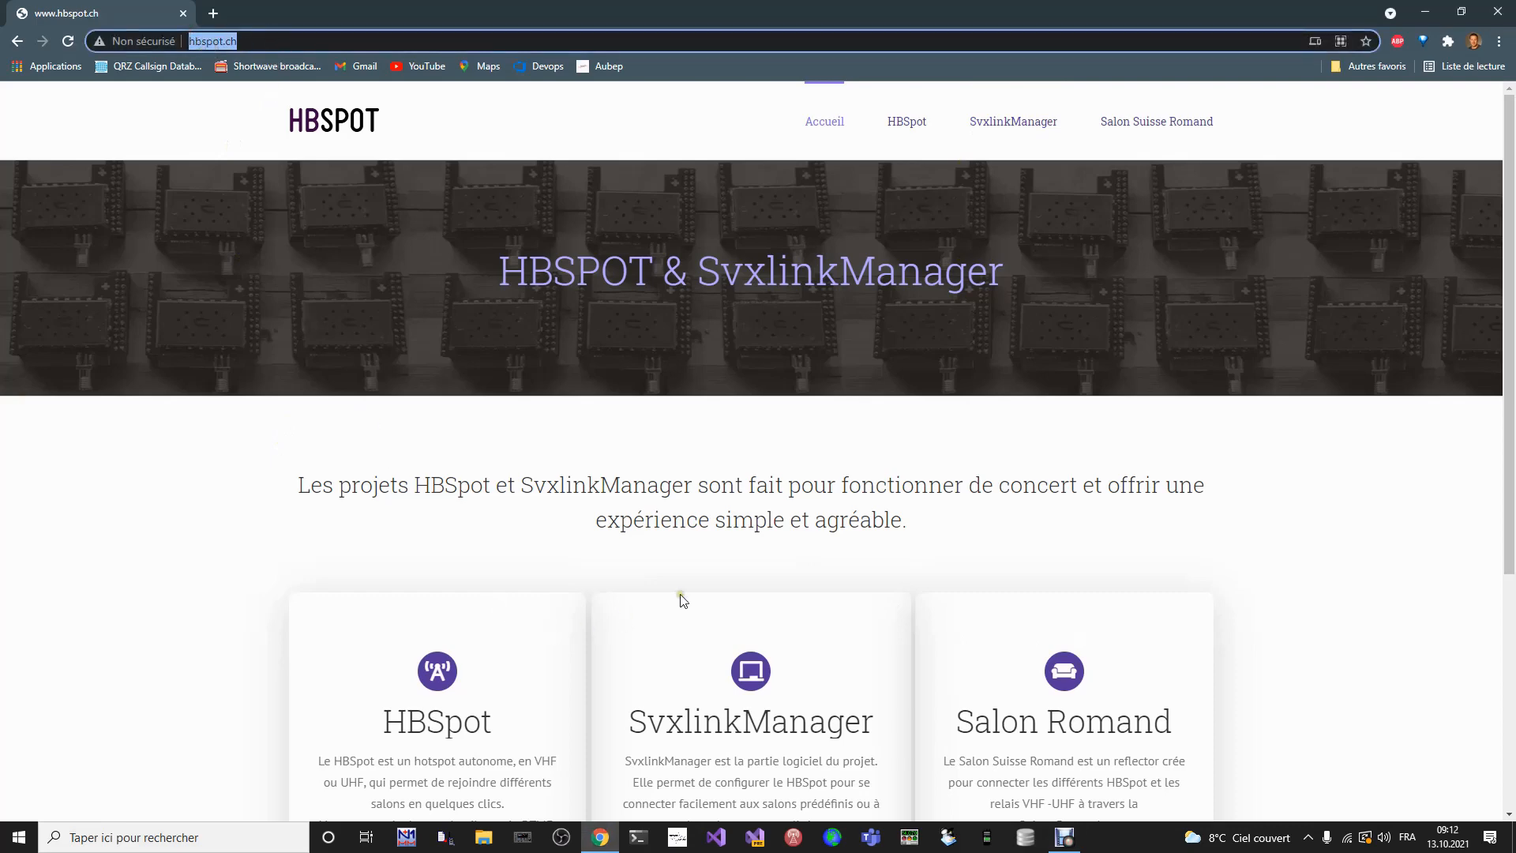
left_click(1022, 121)
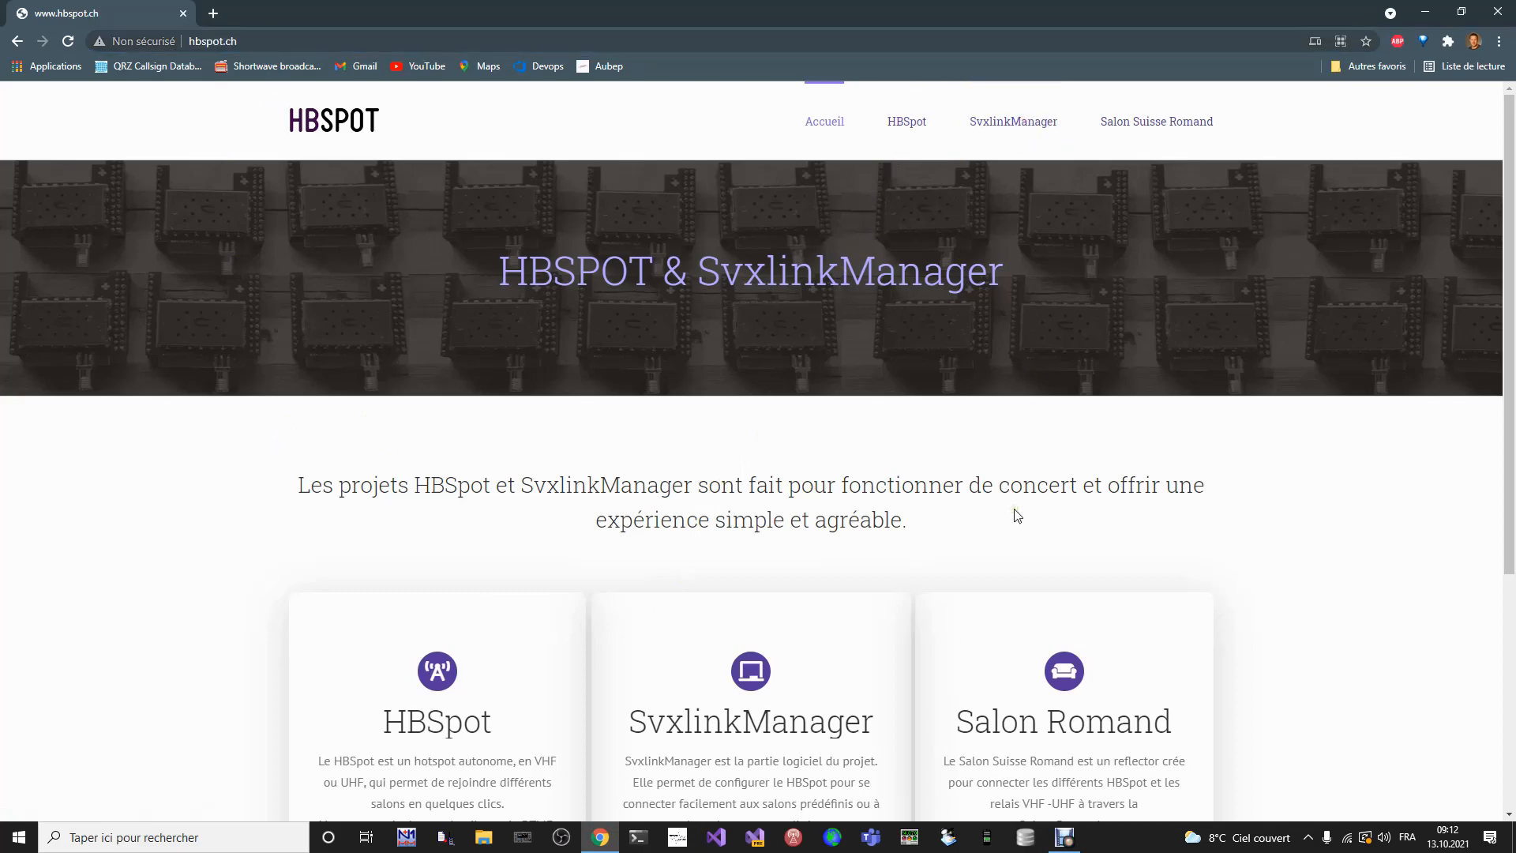
left_click(1289, 521)
left_click(664, 518)
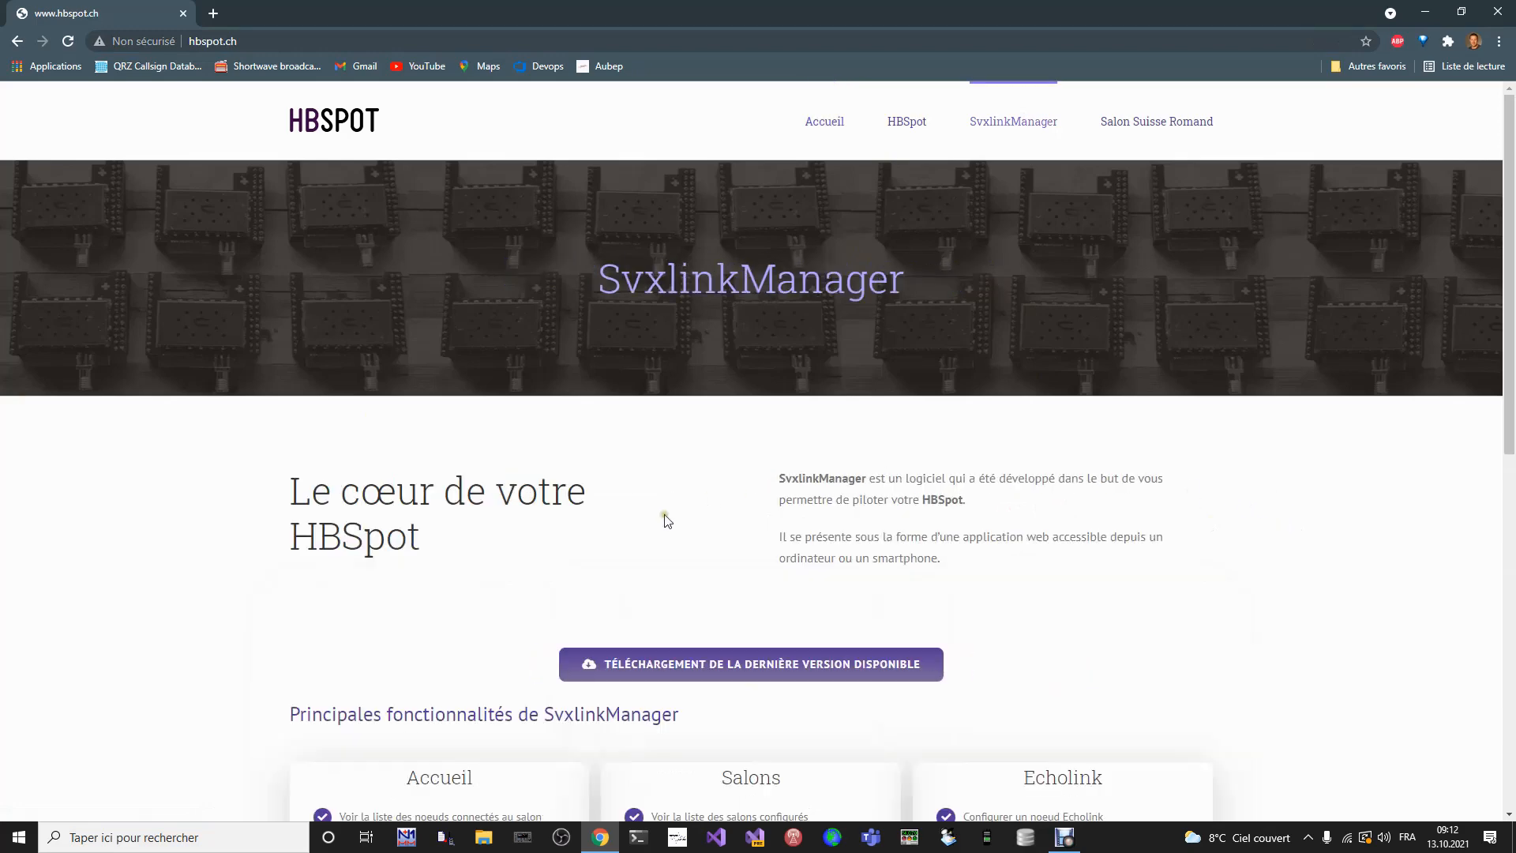
scroll(672, 537, "down", 6)
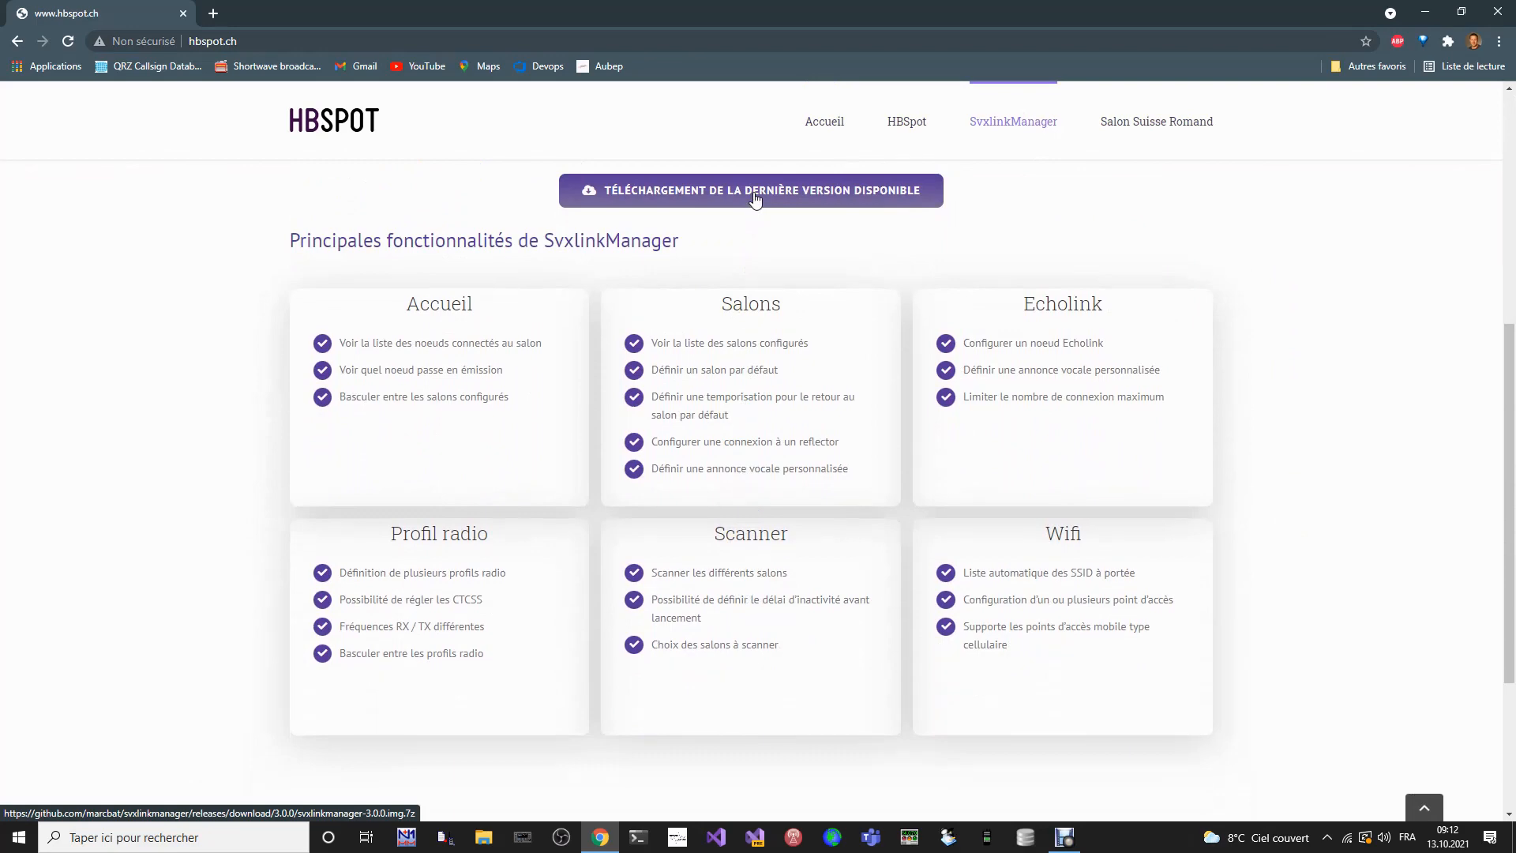
left_click(754, 198)
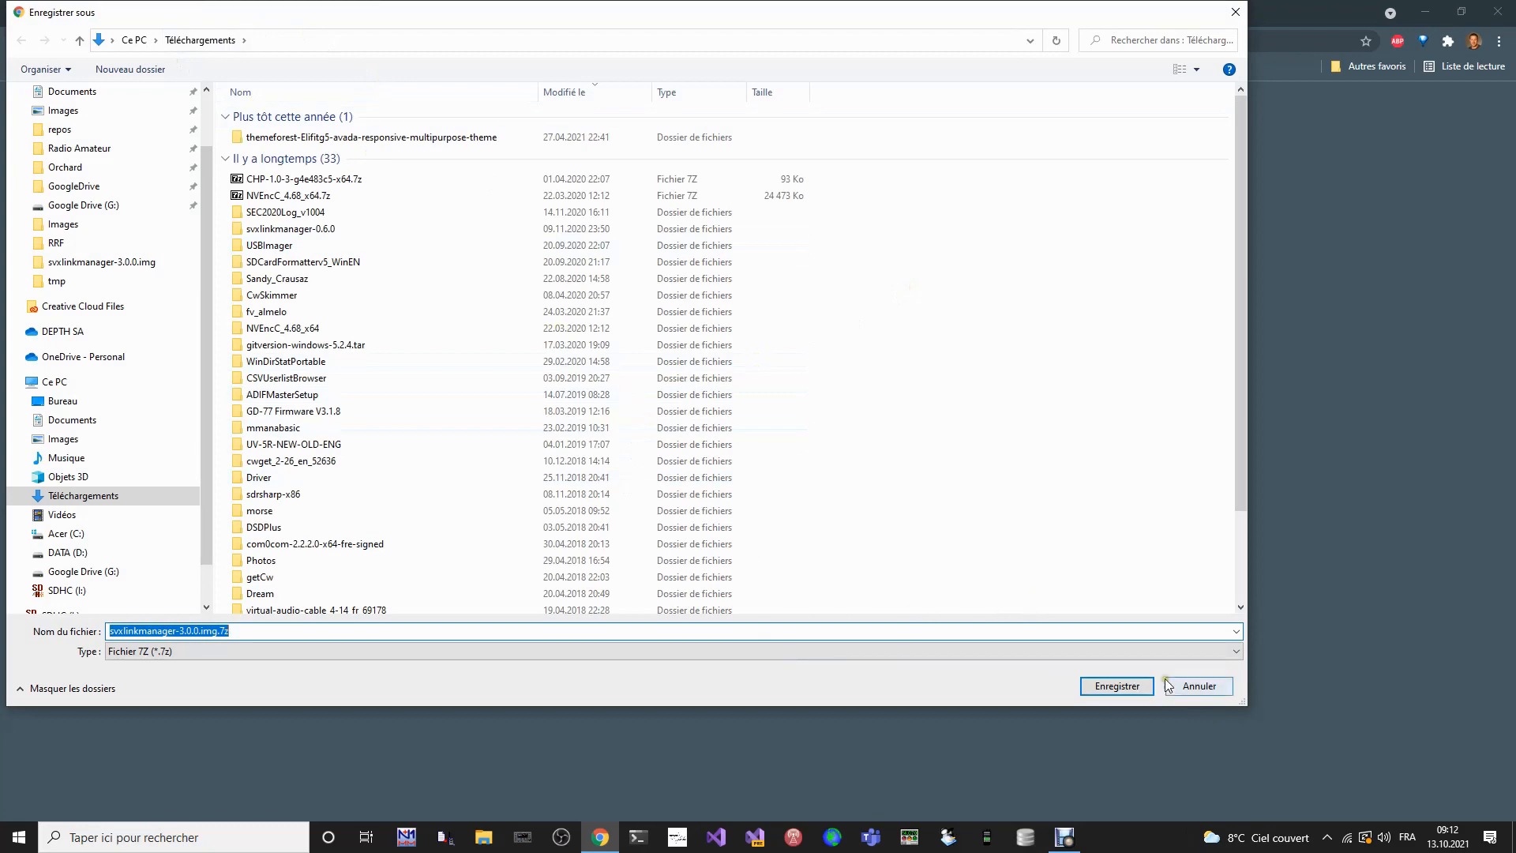
left_click(1117, 685)
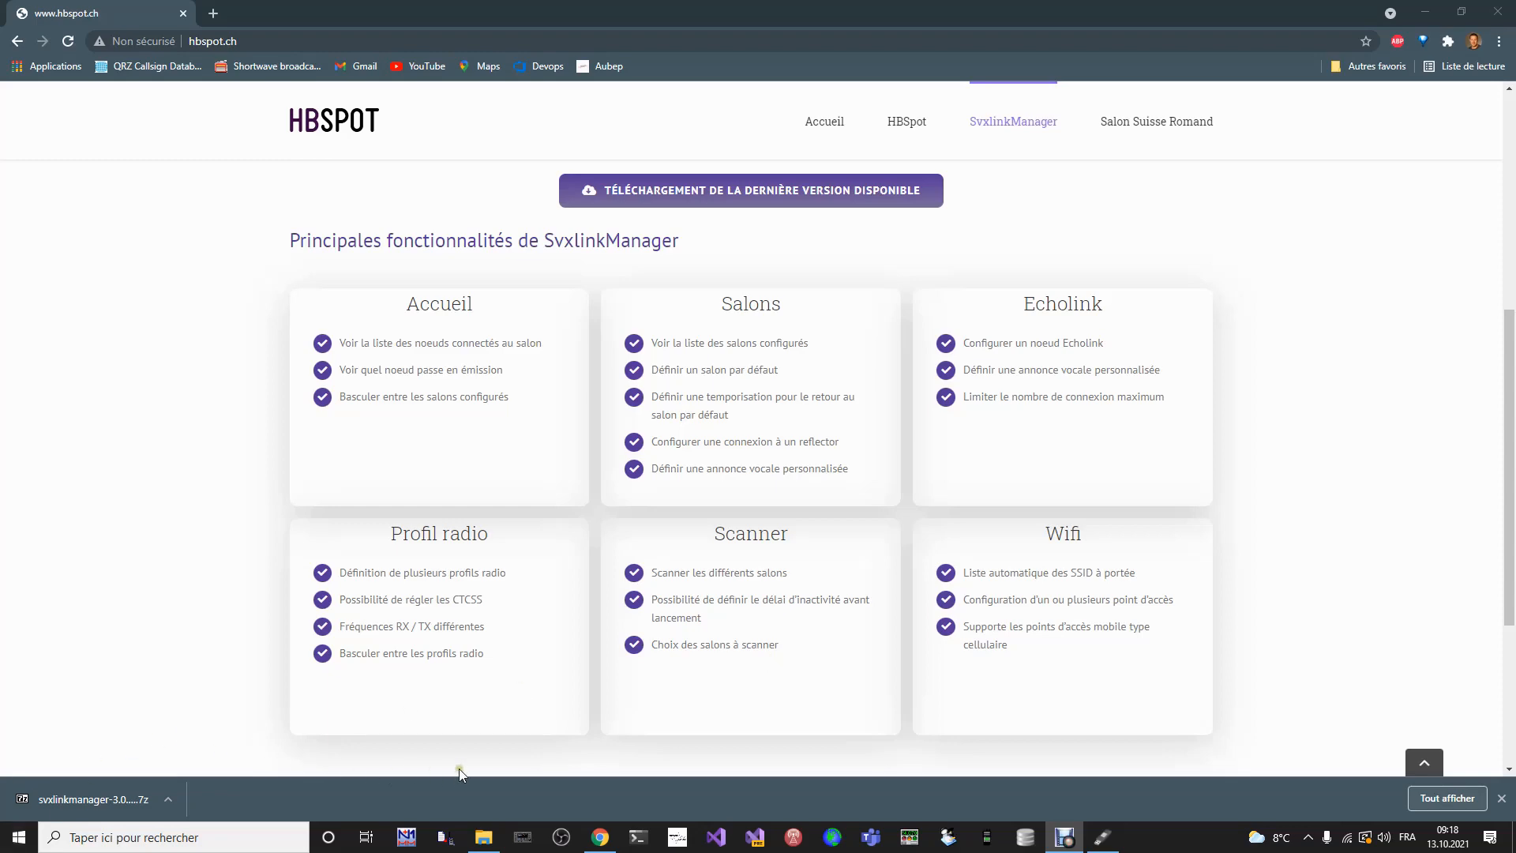
- In File Explorer, extract svxlinkmanager-3.0.0.img.7z with 7-Zip into its own svxlinkmanager-3.0.0.img folder and select the extracted image there
mouse_move(488, 843)
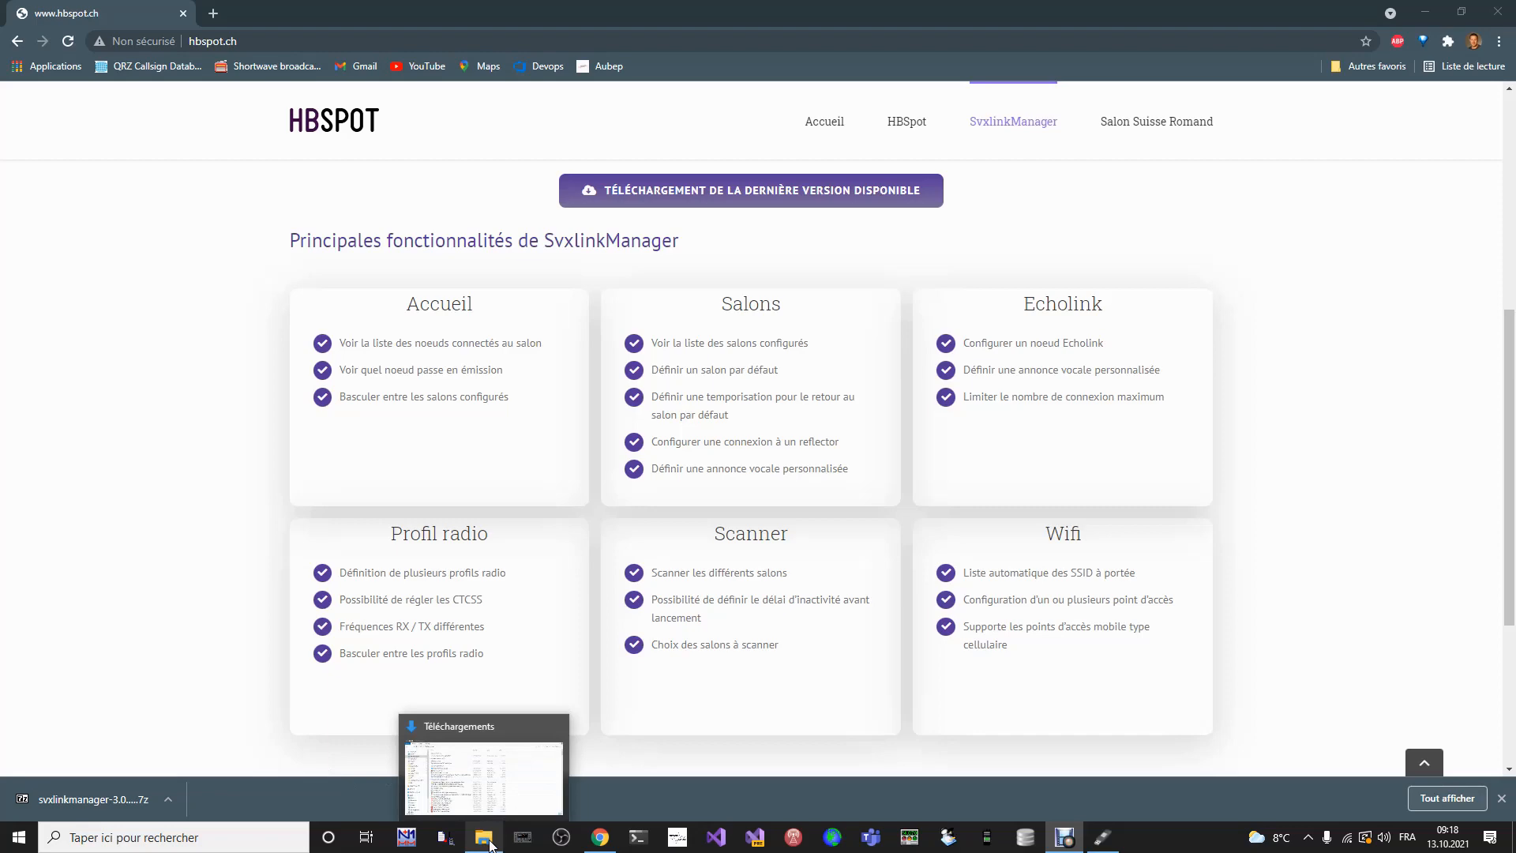
left_click(489, 843)
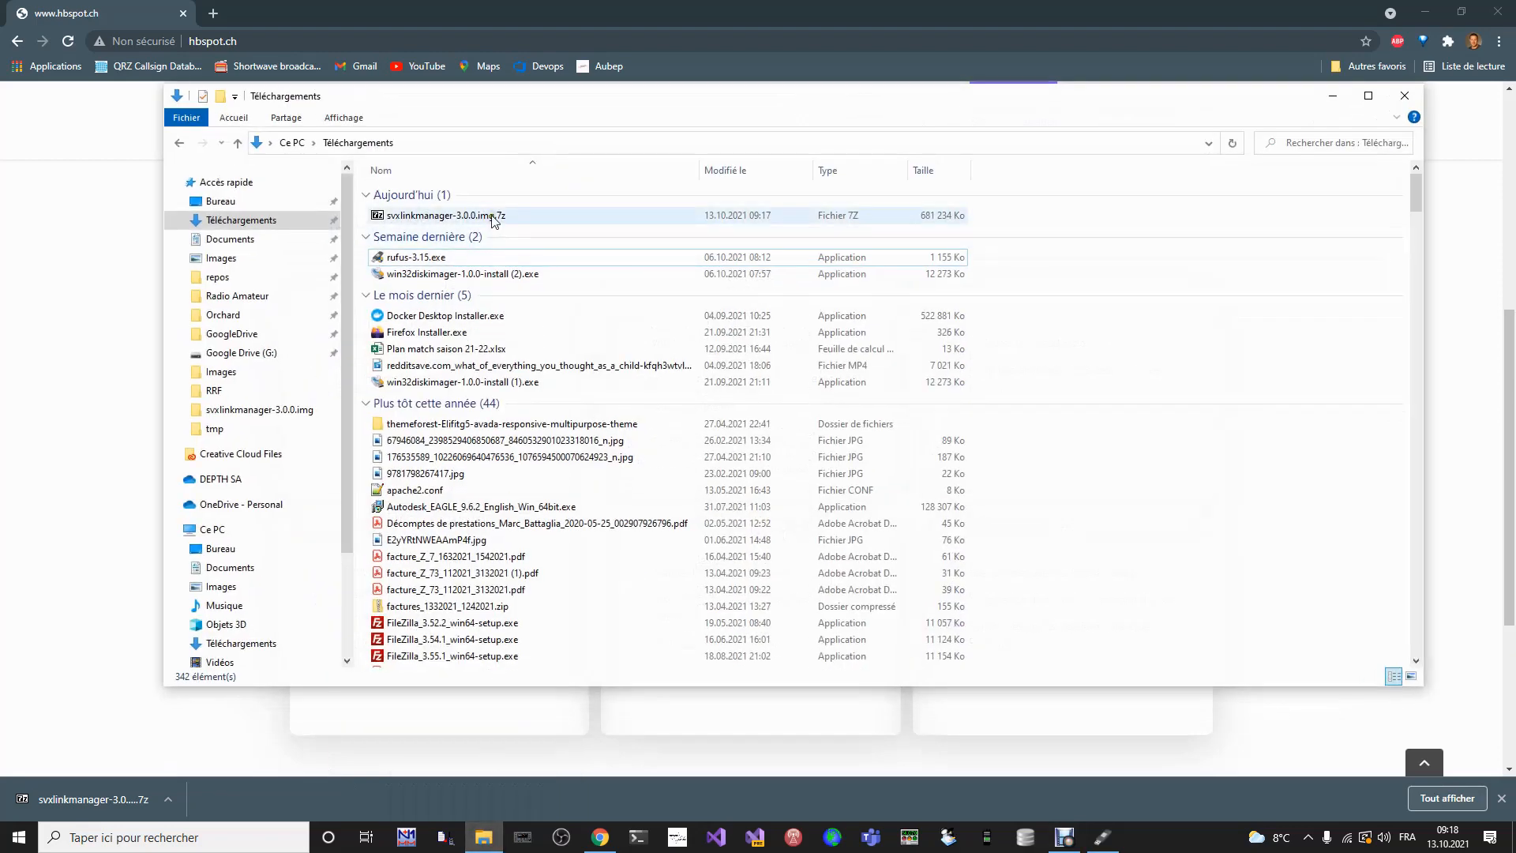
left_click(492, 219)
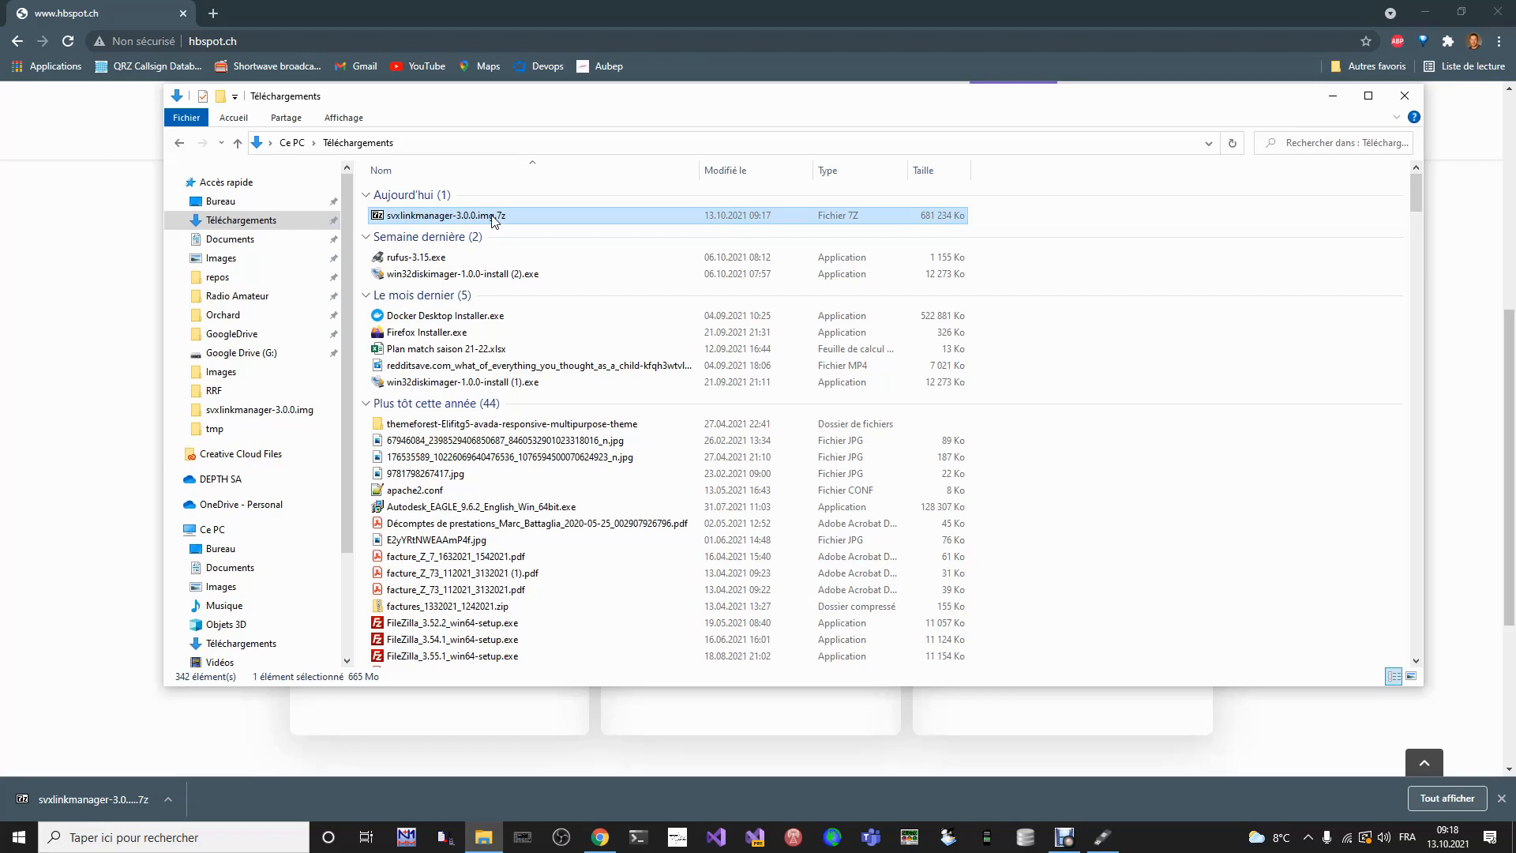
right_click(492, 220)
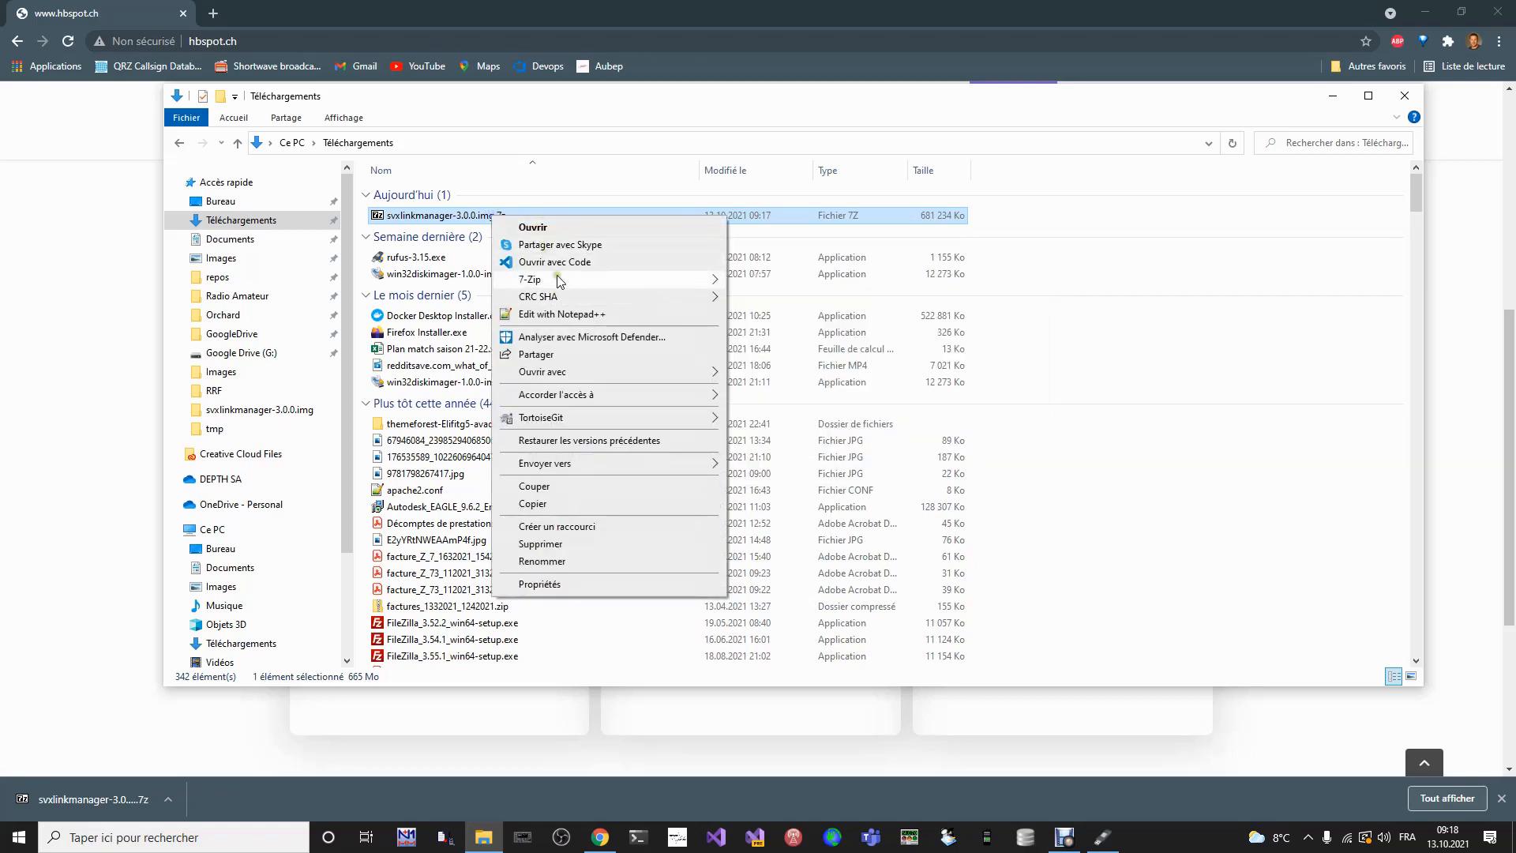
mouse_move(536, 283)
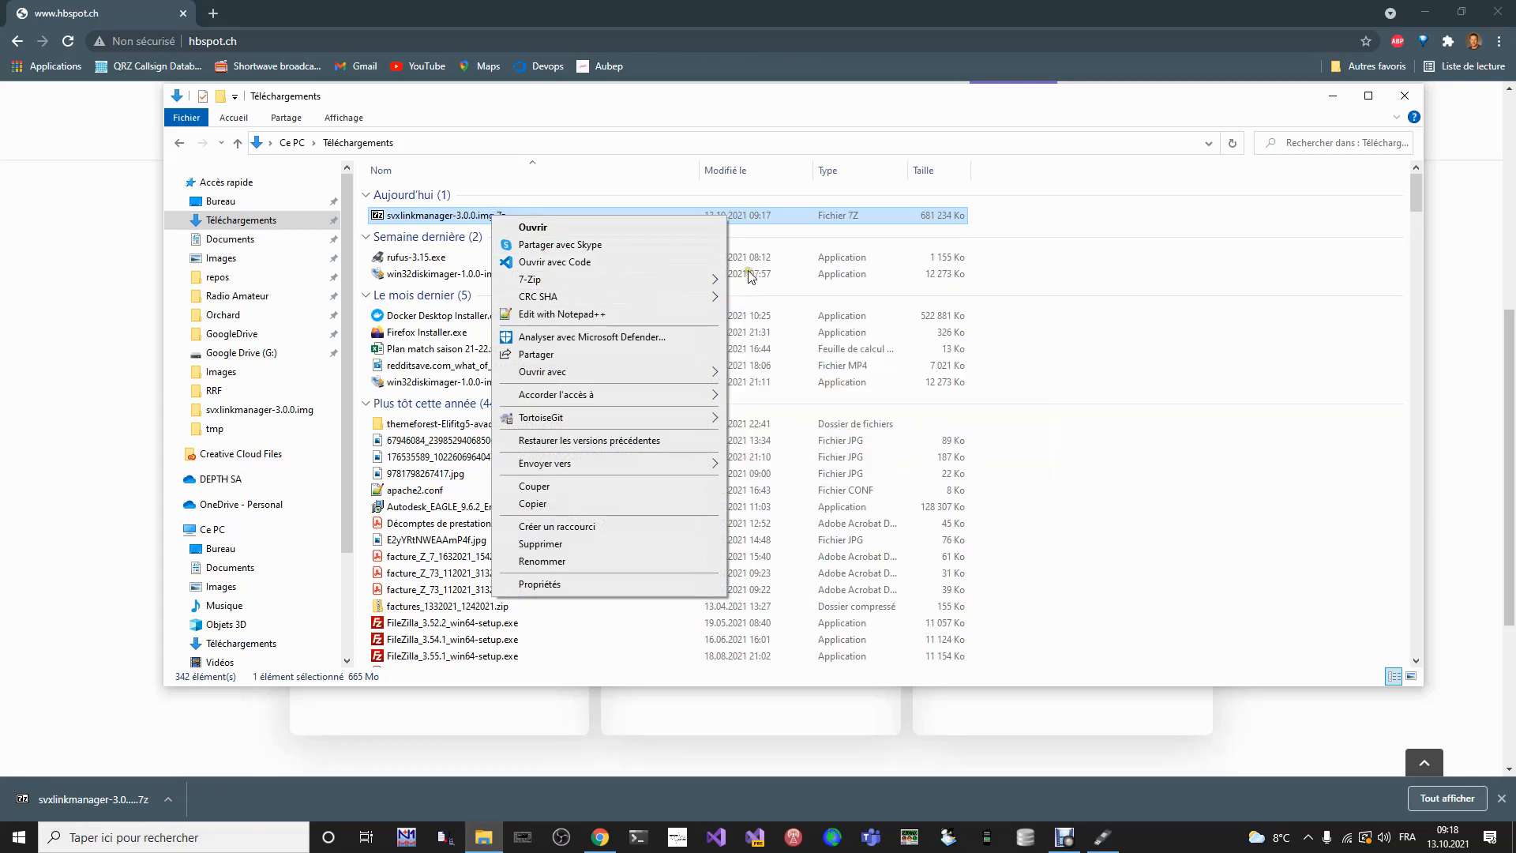
mouse_move(692, 281)
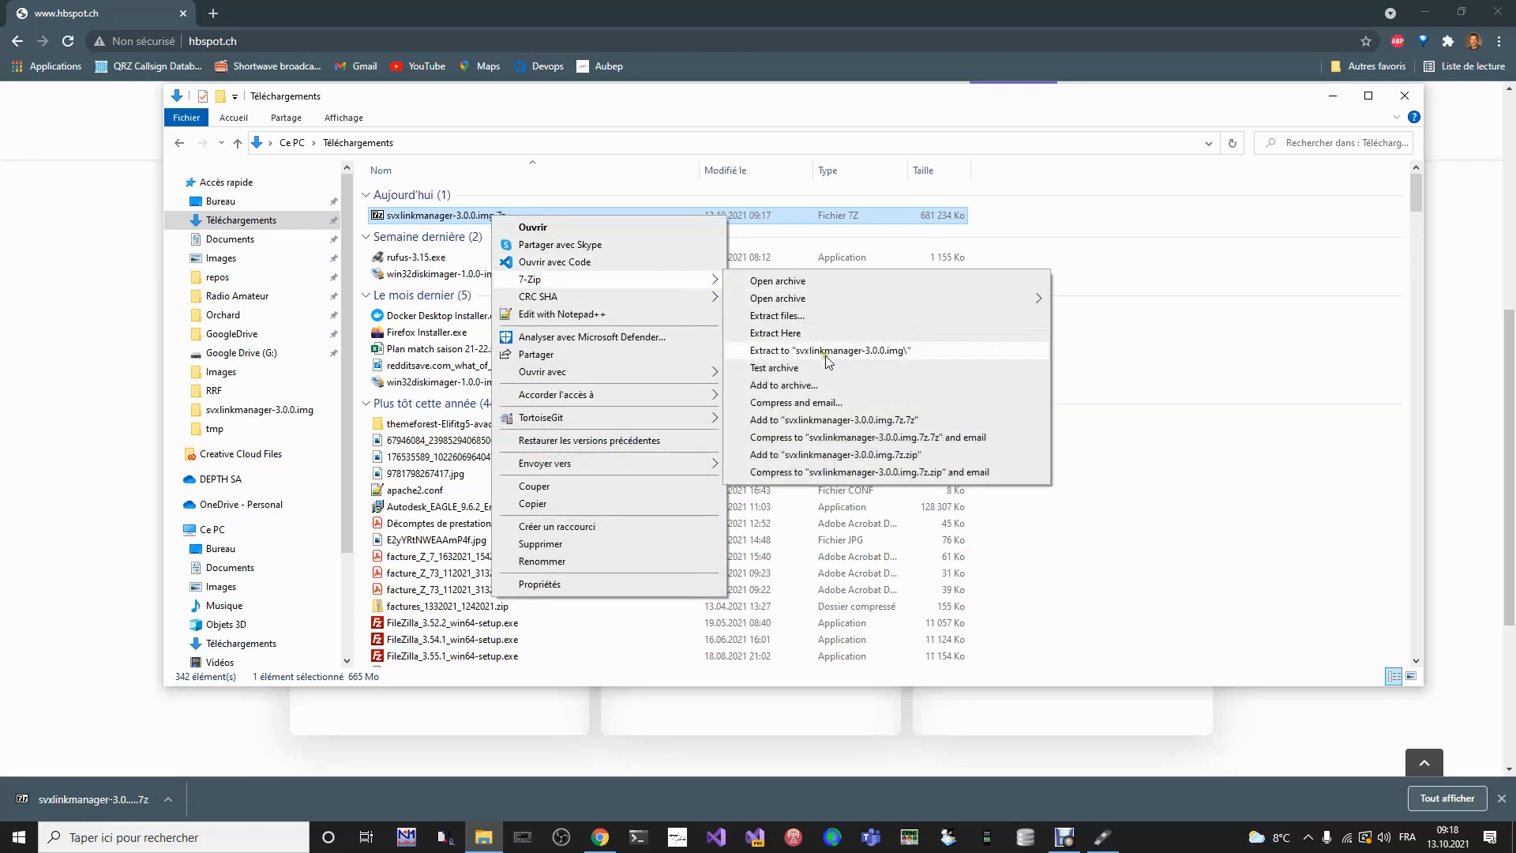
left_click(877, 356)
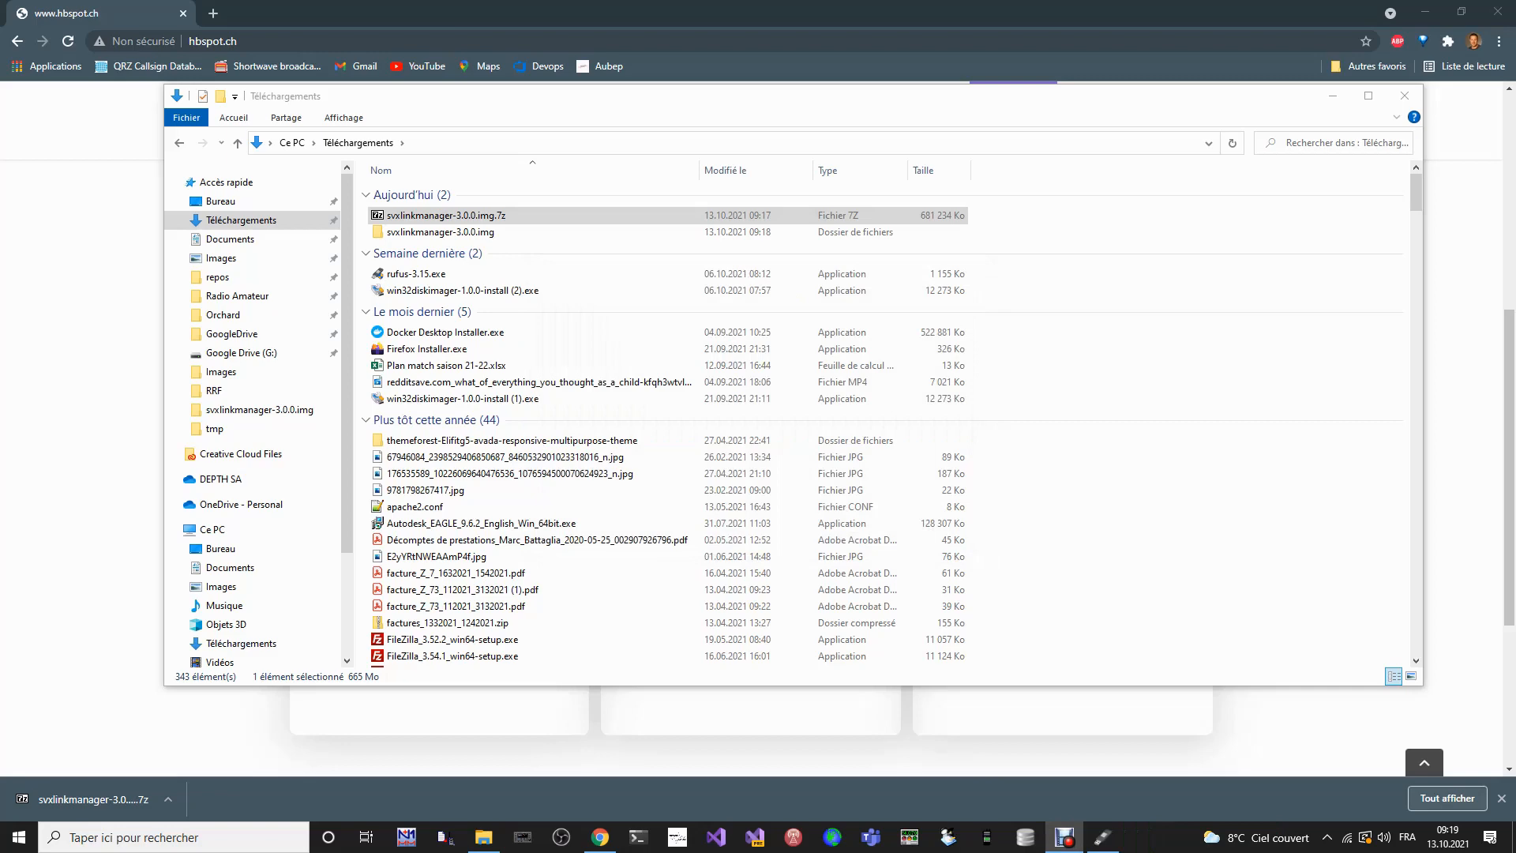
double_click(431, 233)
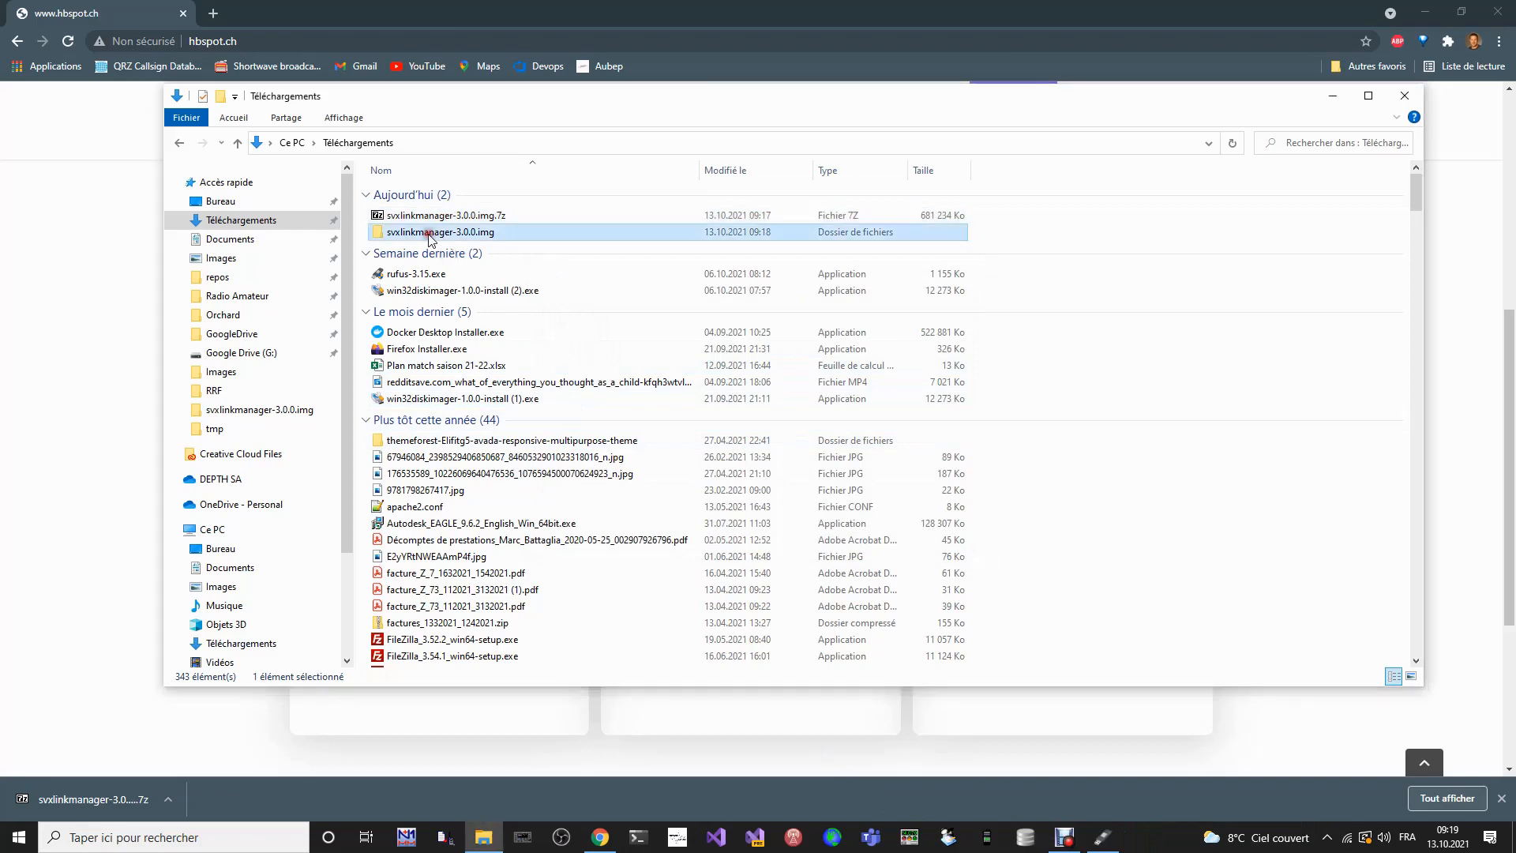
left_click(475, 202)
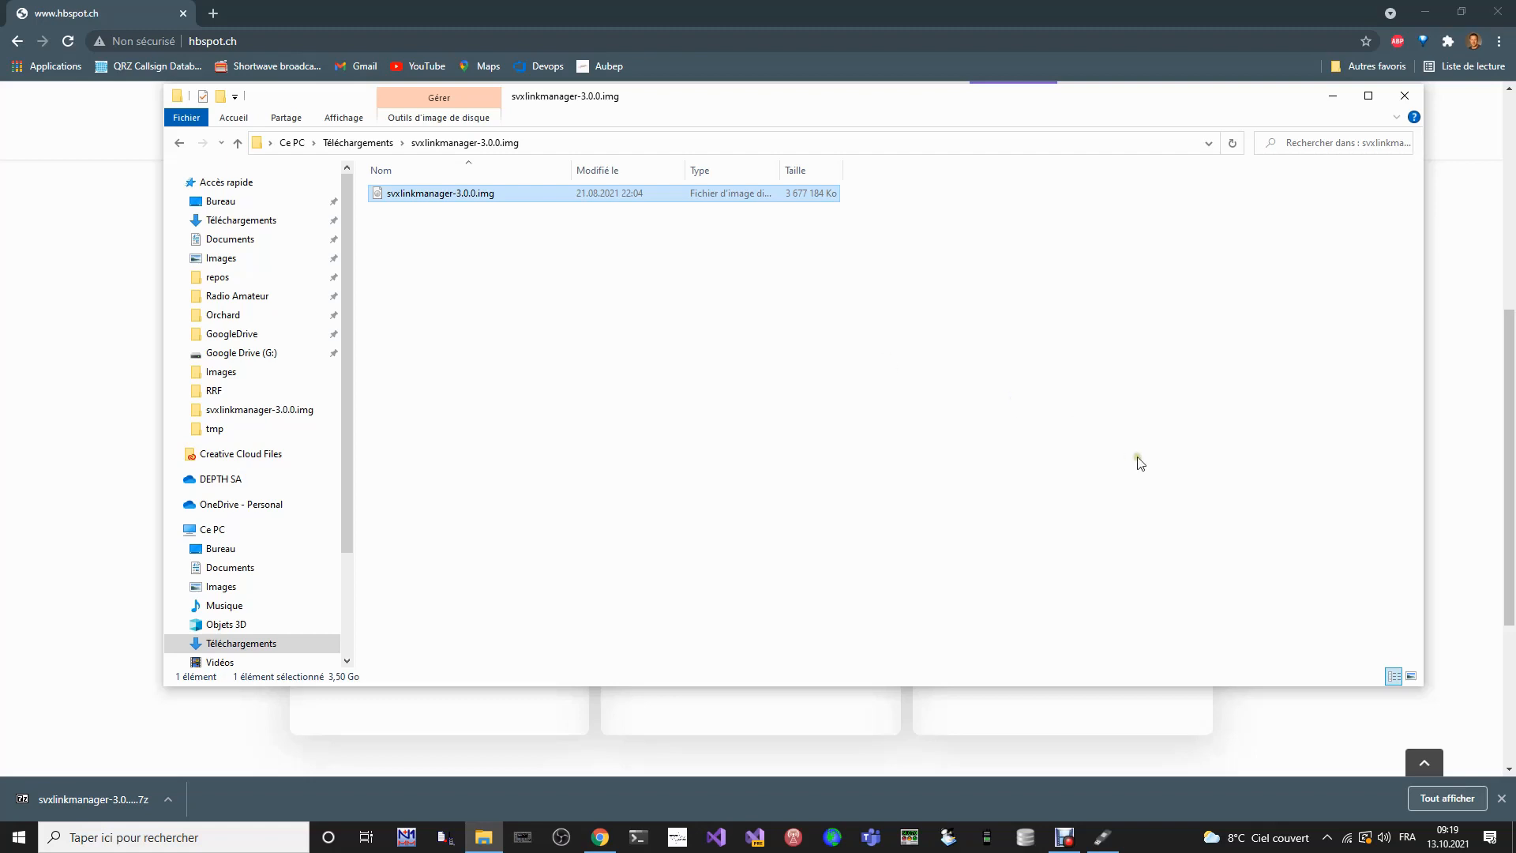
- Switch to Rufus and load svxlinkmanager-3.0.0.img from its extracted folder in Téléchargements as the boot image
mouse_move(1108, 844)
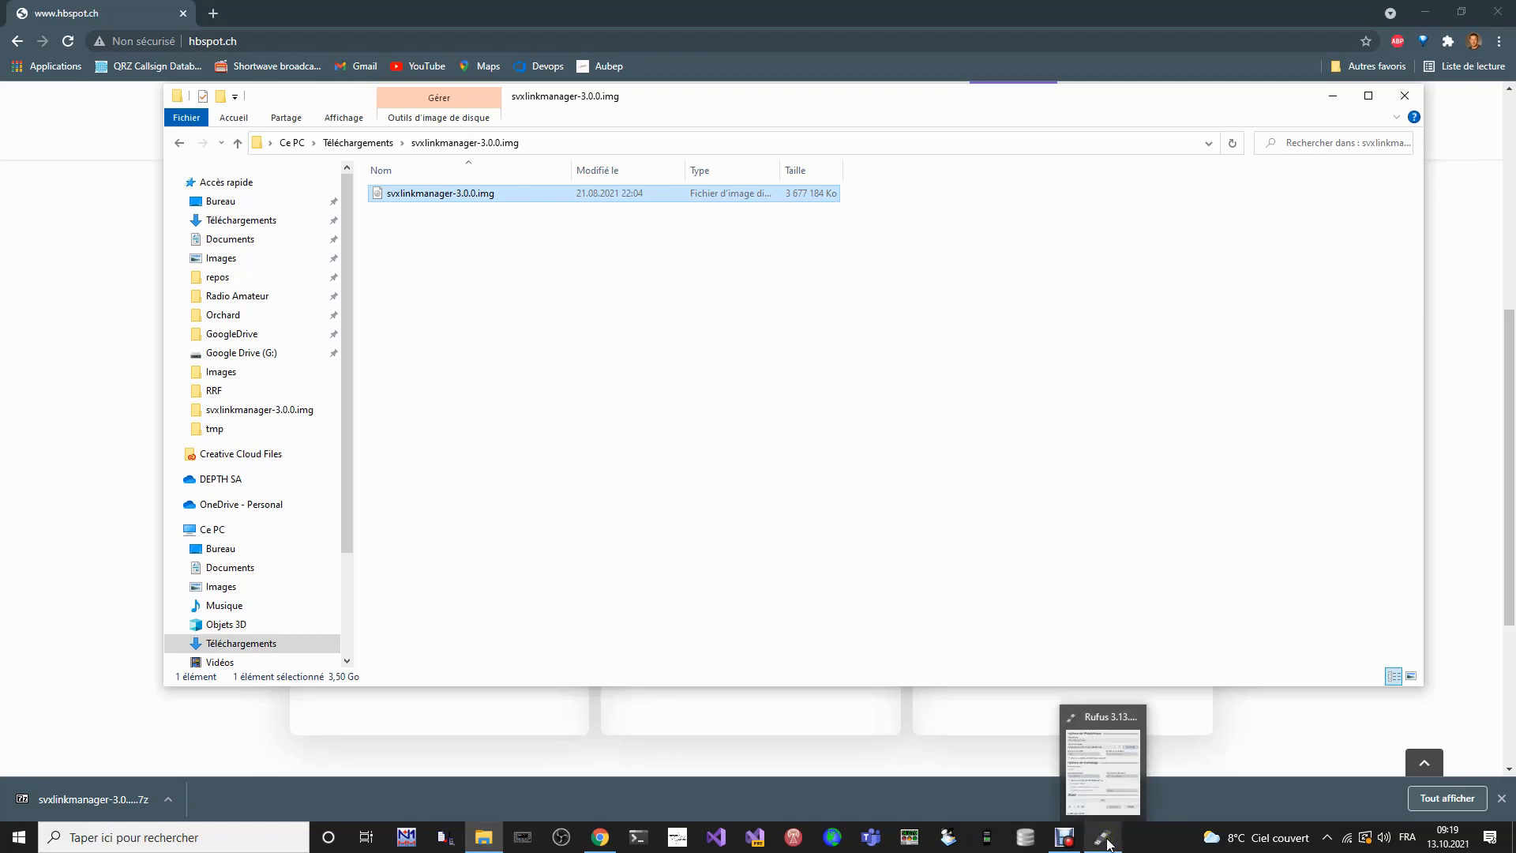
left_click(1108, 842)
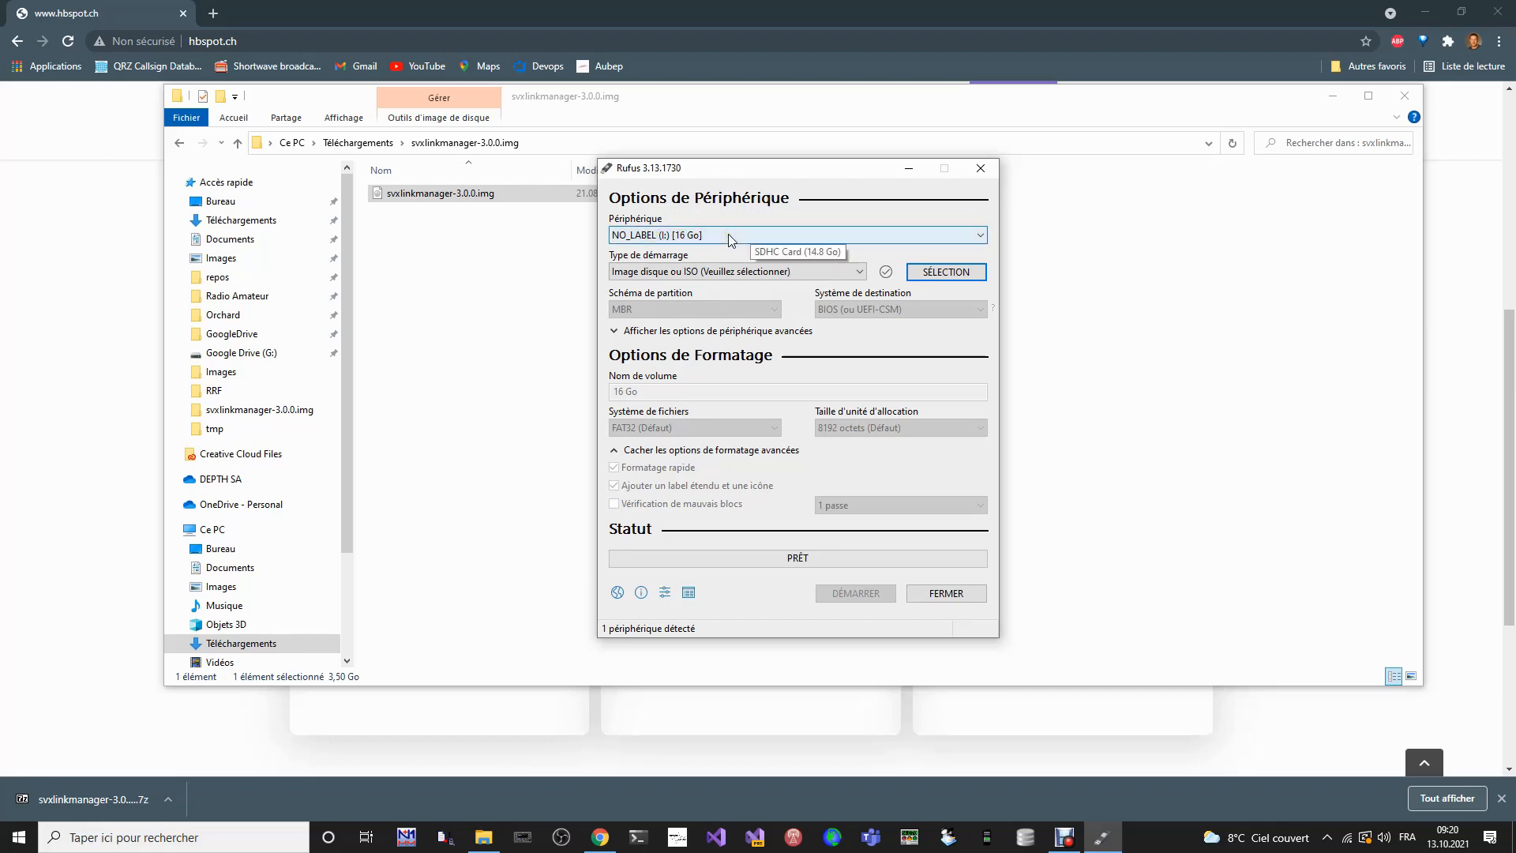
left_click(964, 273)
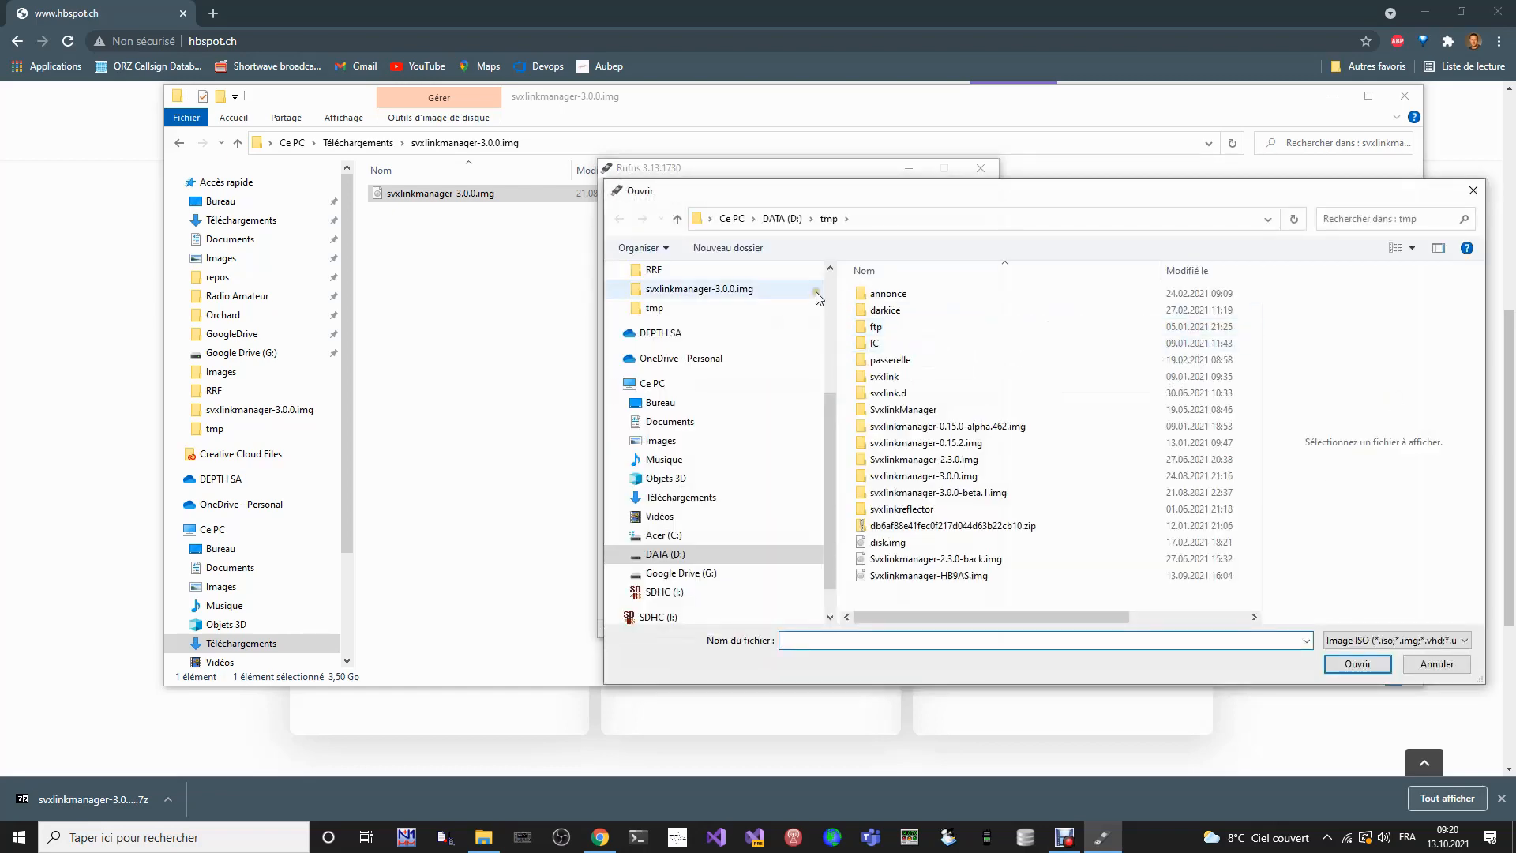
scroll(823, 340, "up", 4)
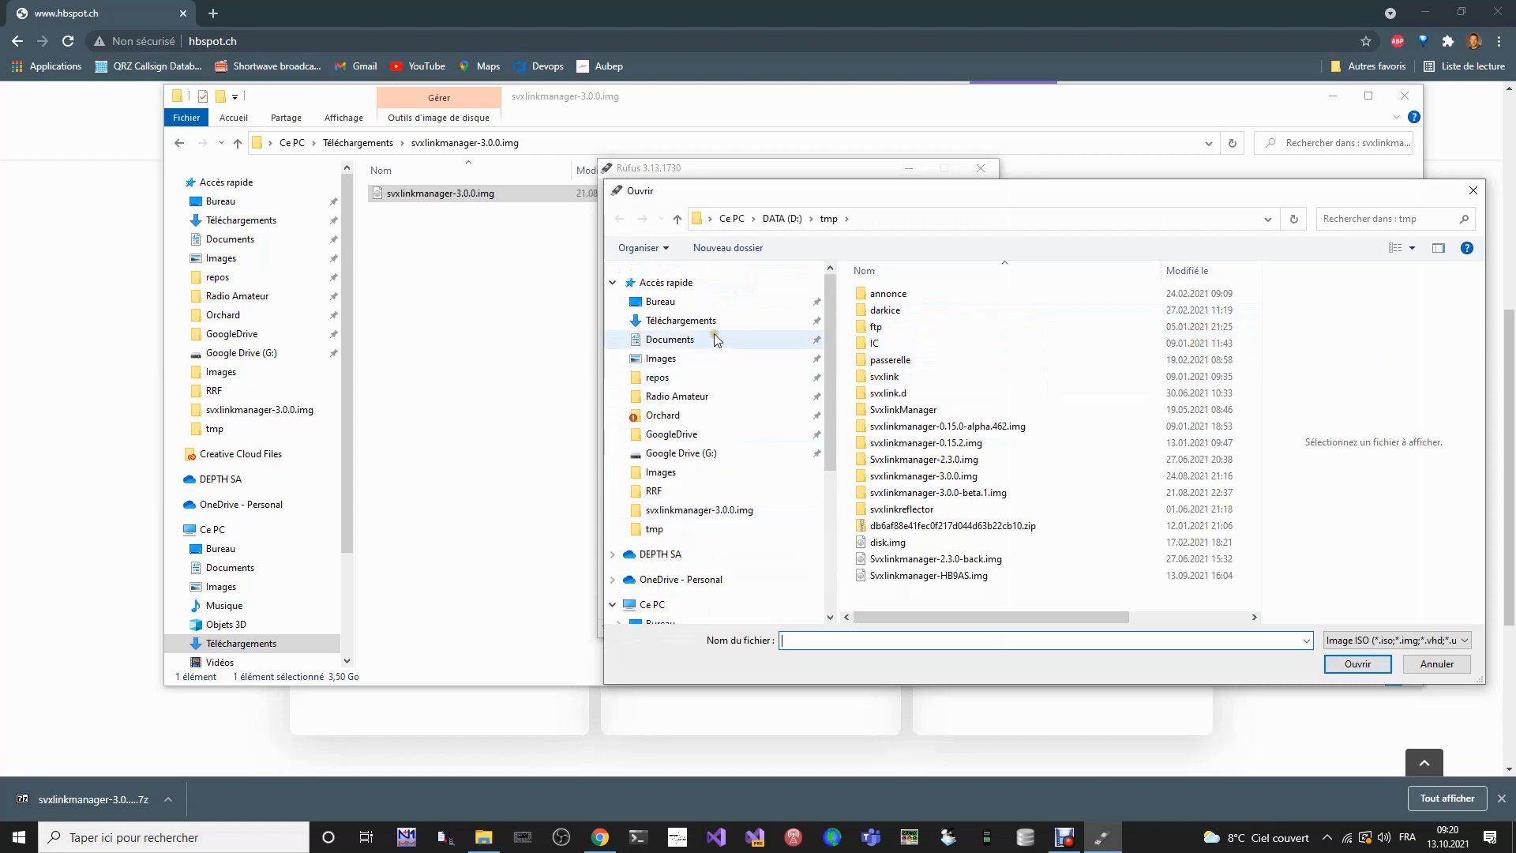
left_click(689, 323)
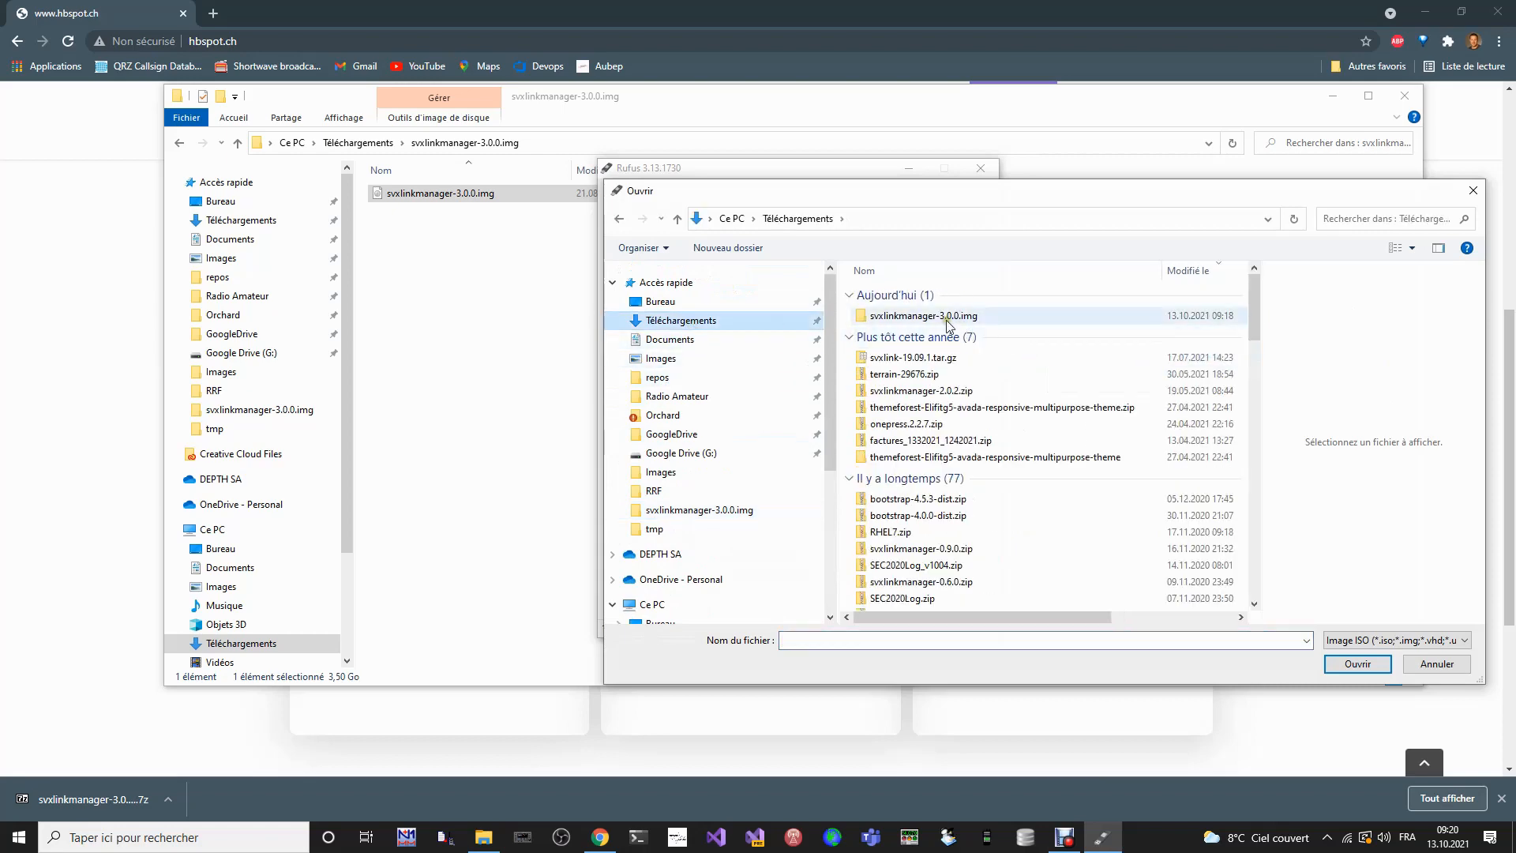
double_click(948, 317)
left_click(950, 300)
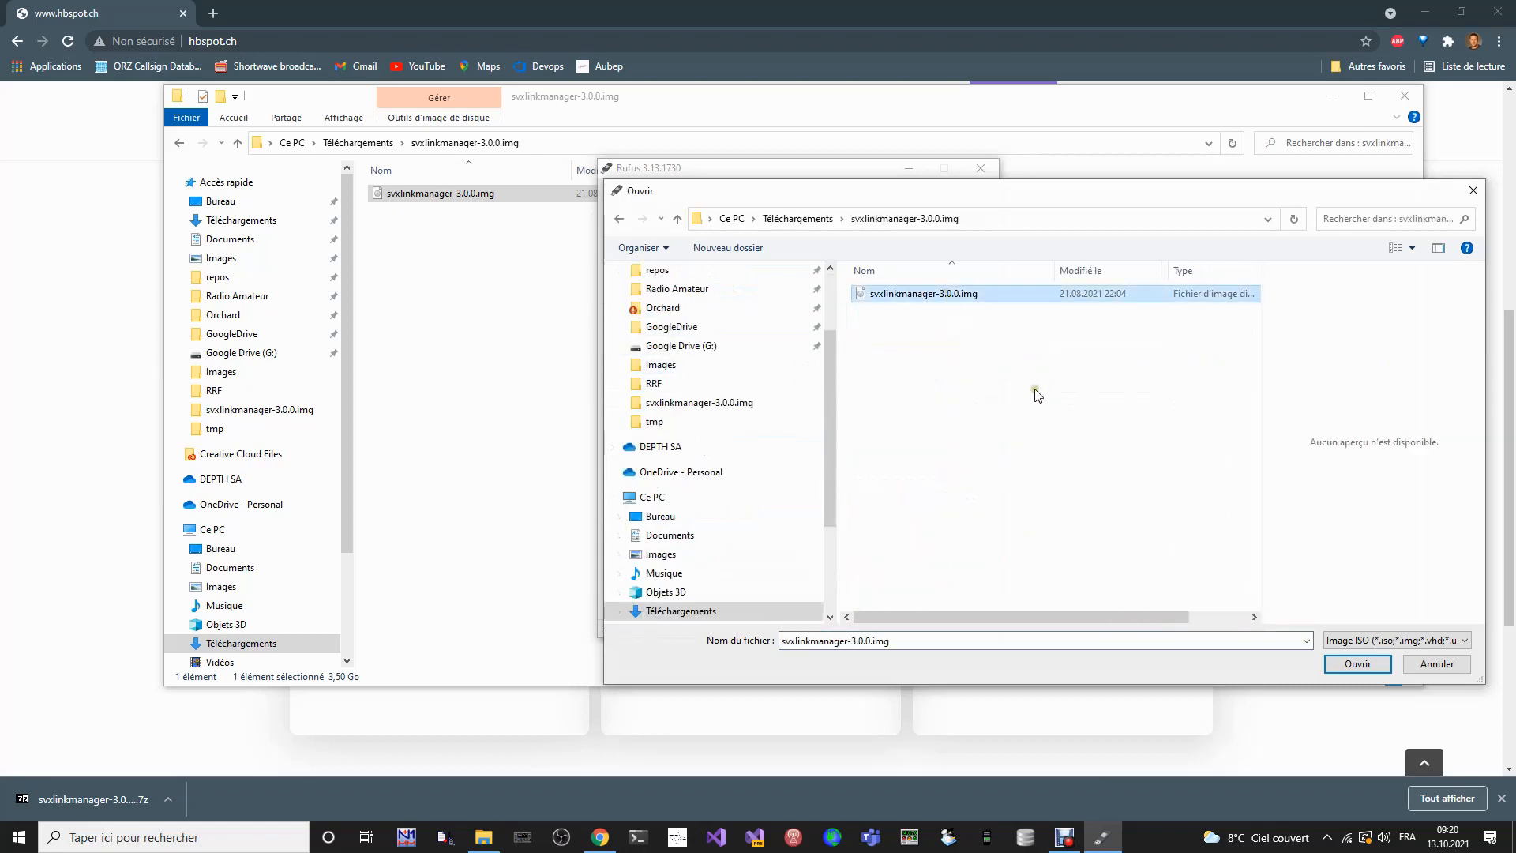
left_click(1358, 663)
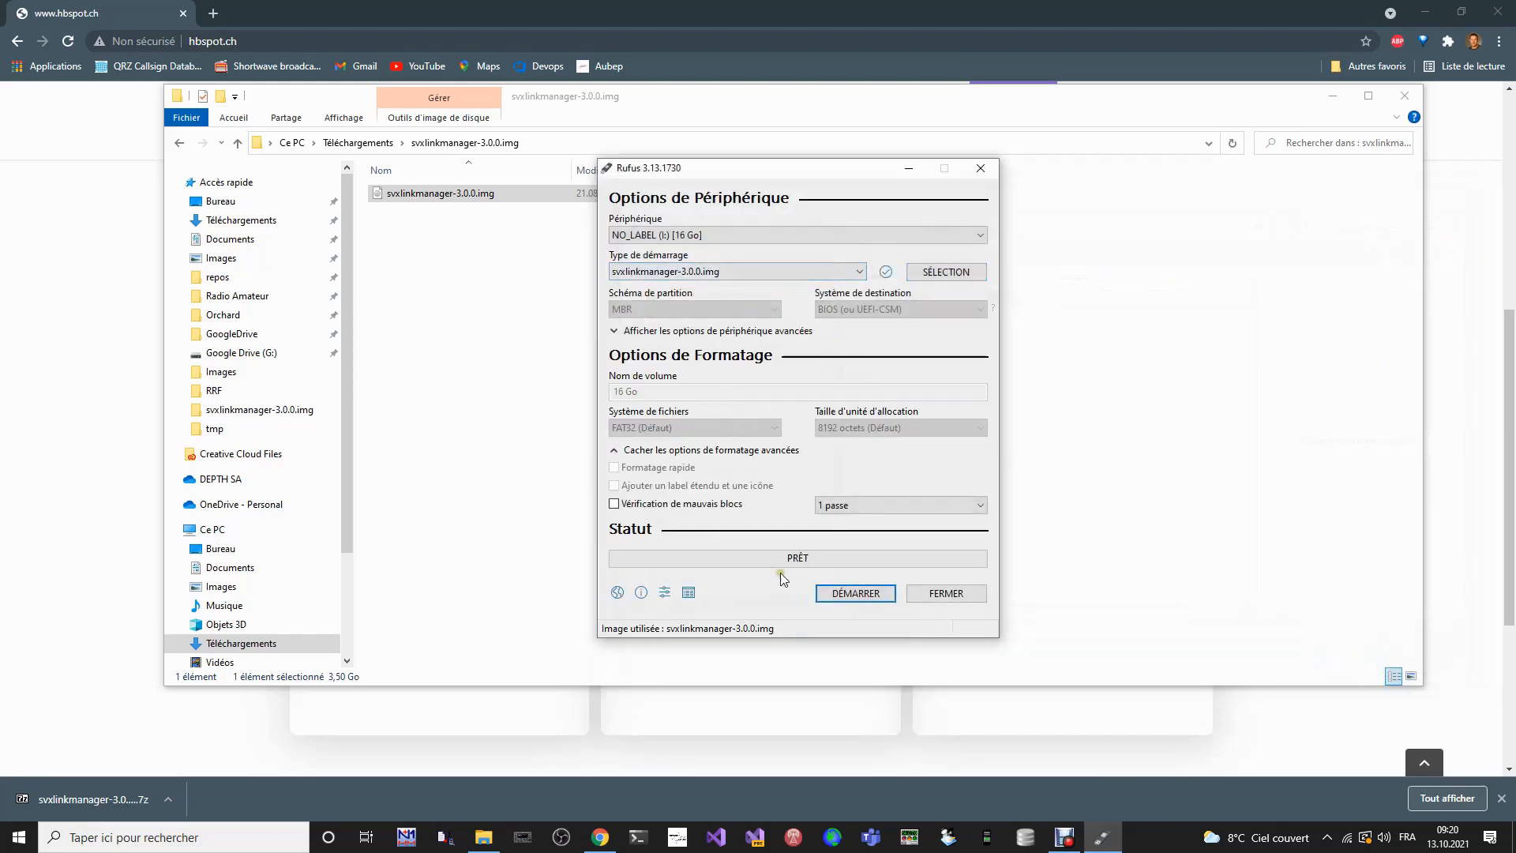
- Write the image to the 16 GB NO_LABEL SD card, accepting the erasure of all its data
left_click(856, 594)
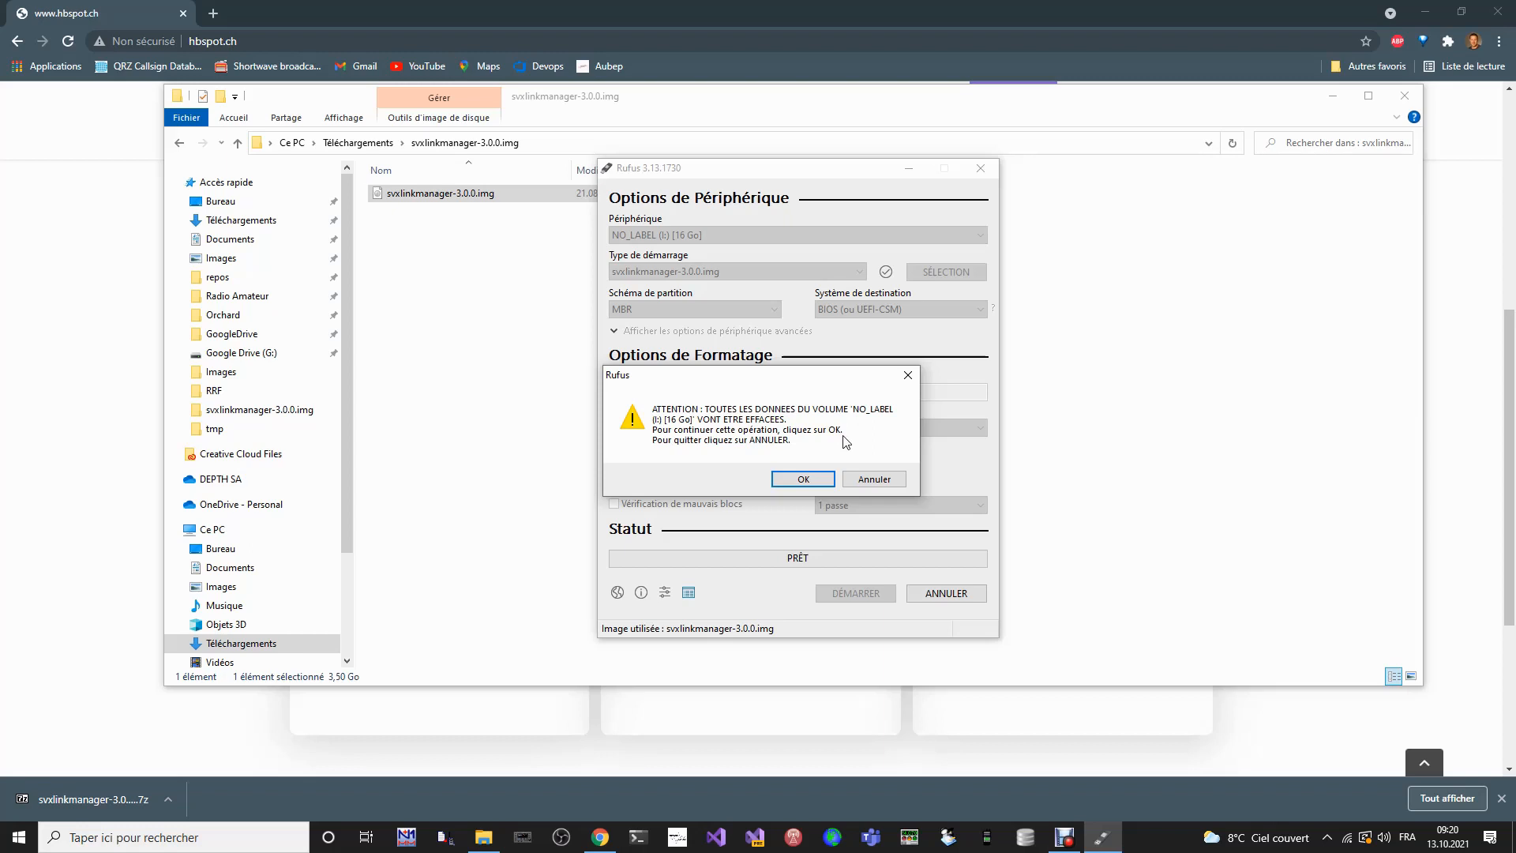
left_click(811, 479)
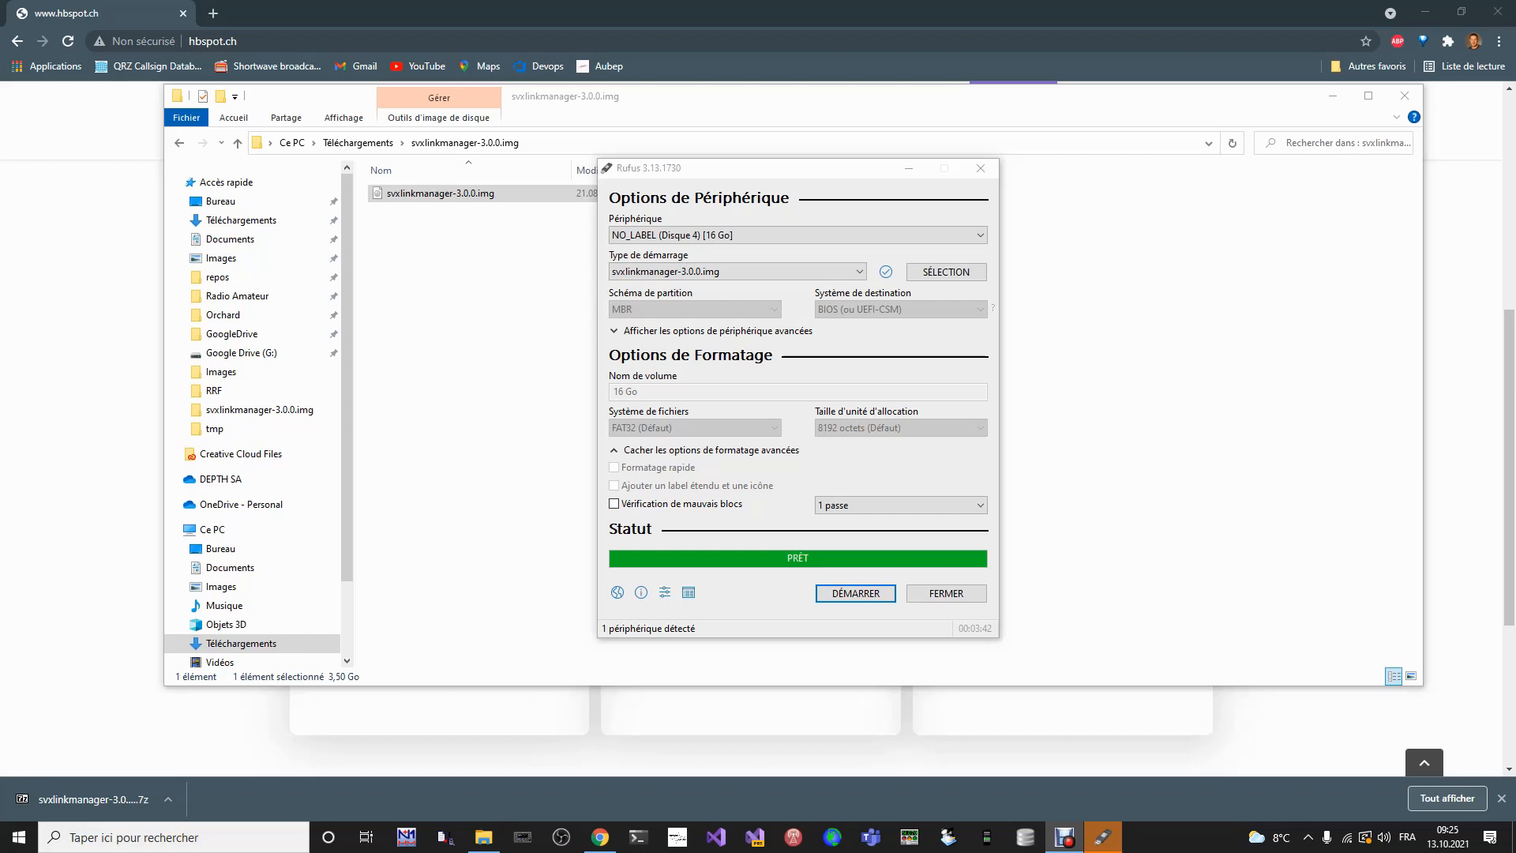
left_click_drag(818, 172, 814, 172)
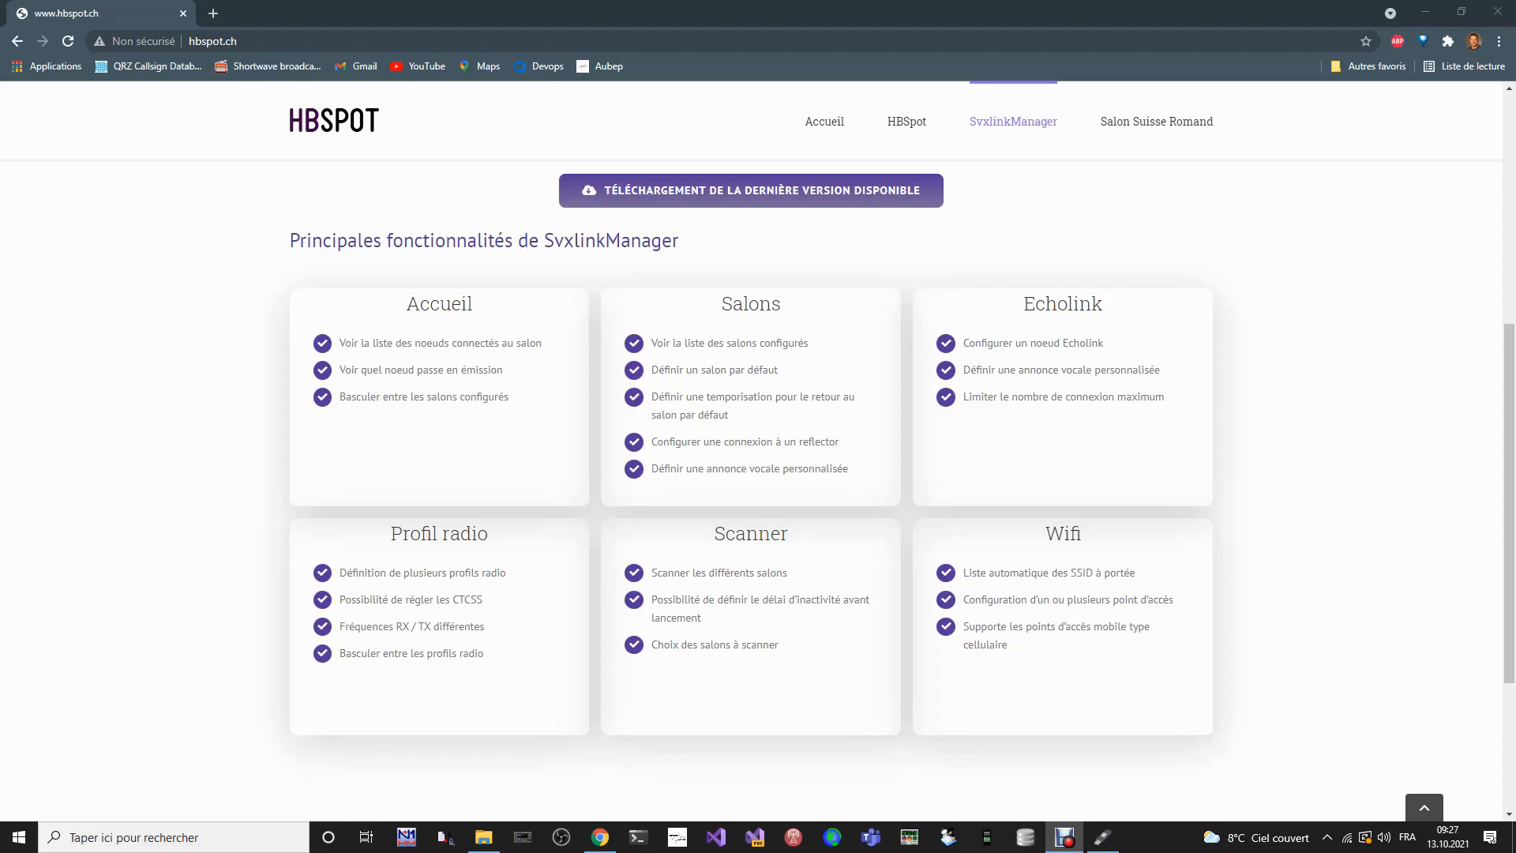
- Open the router's administration page at 192.168.1.1 in a new browser tab and show its connected devices
left_click(213, 15)
left_click(213, 15)
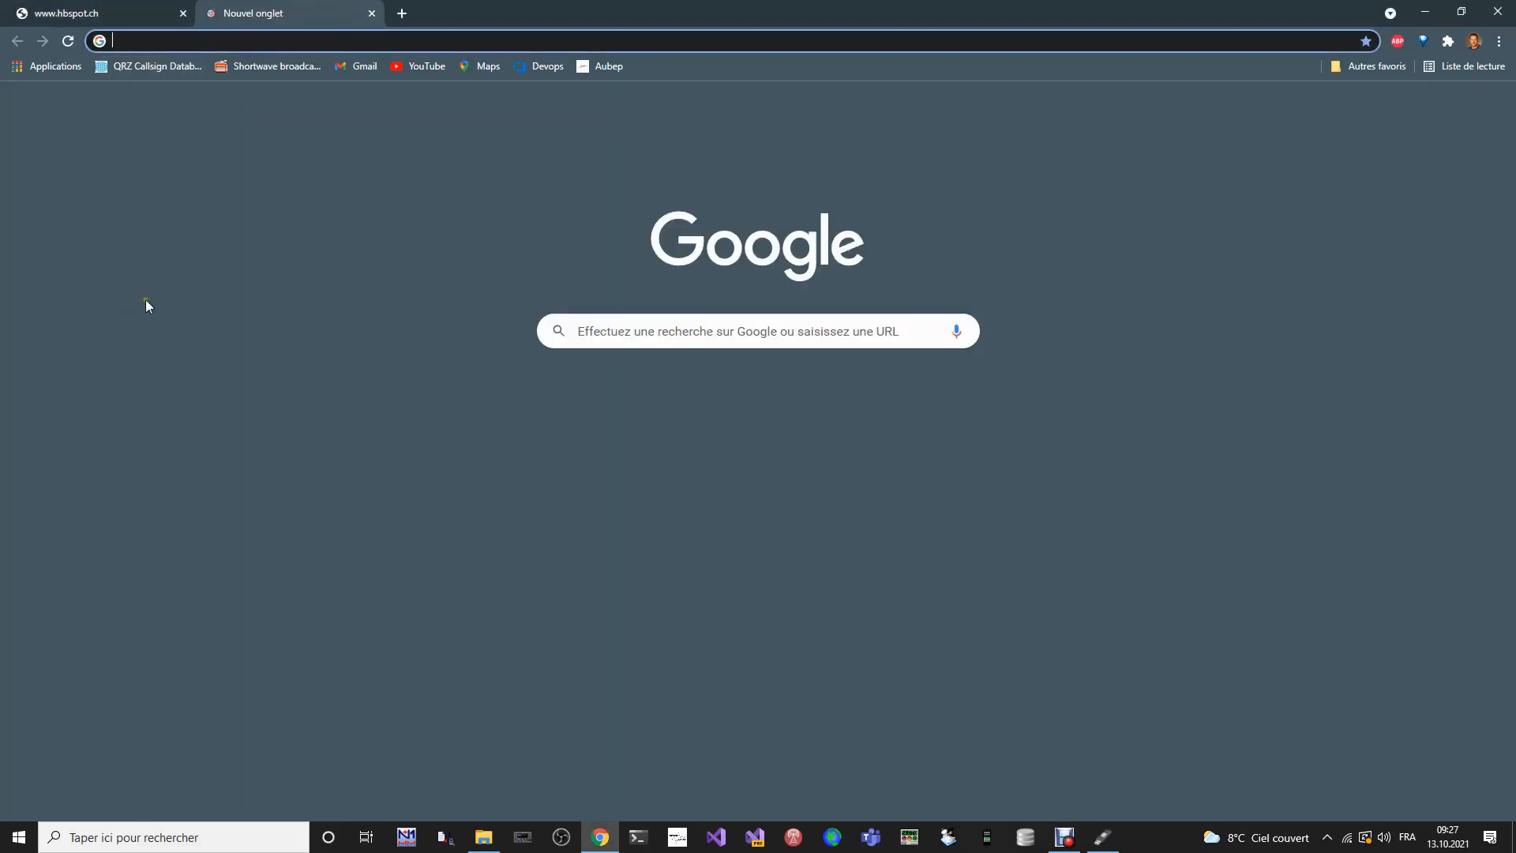
type("192.168.1.1")
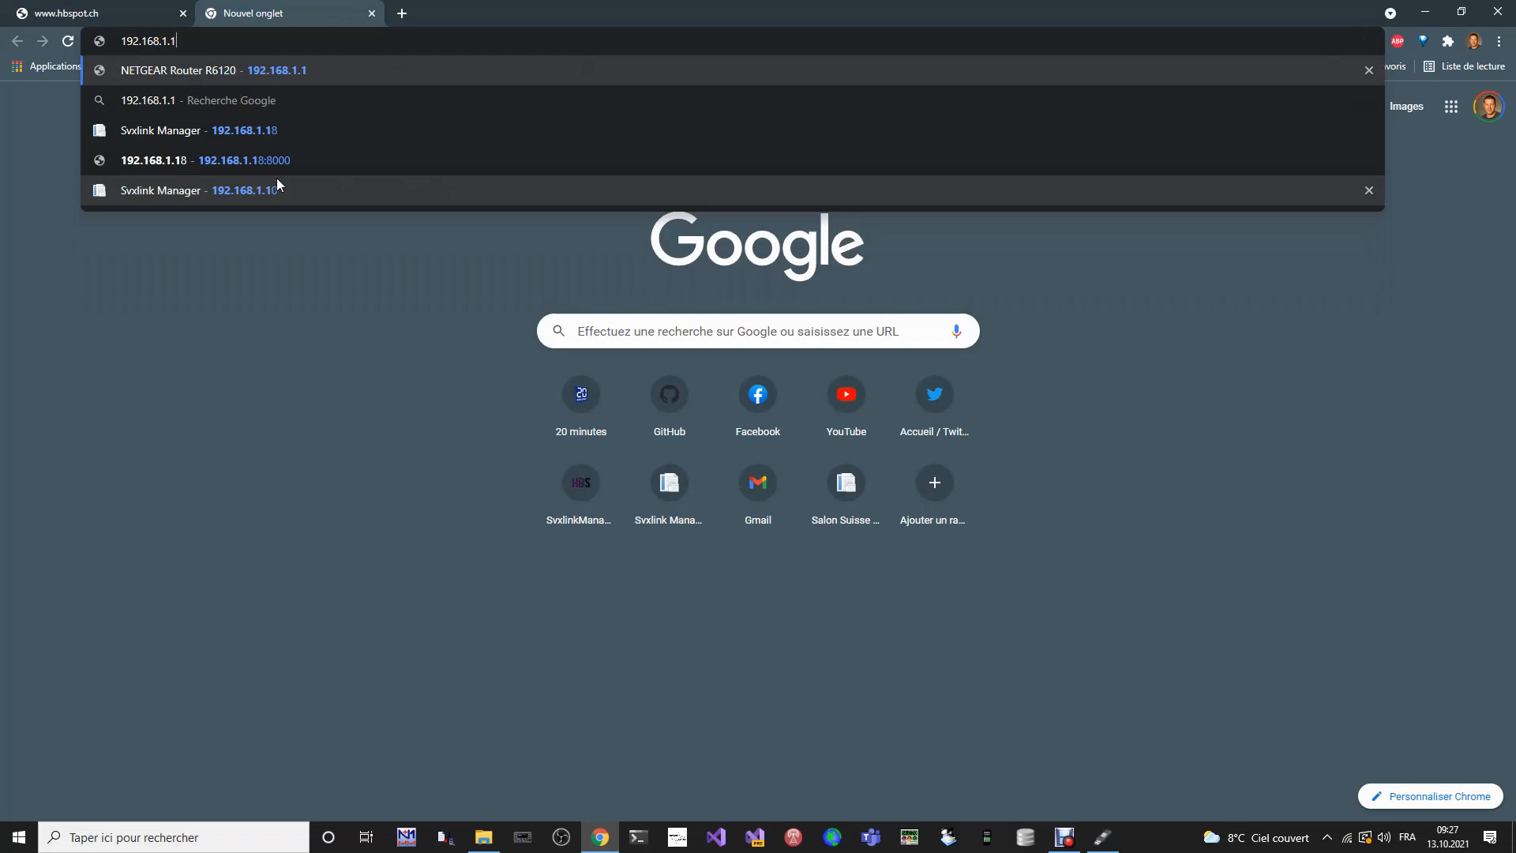
key("Return")
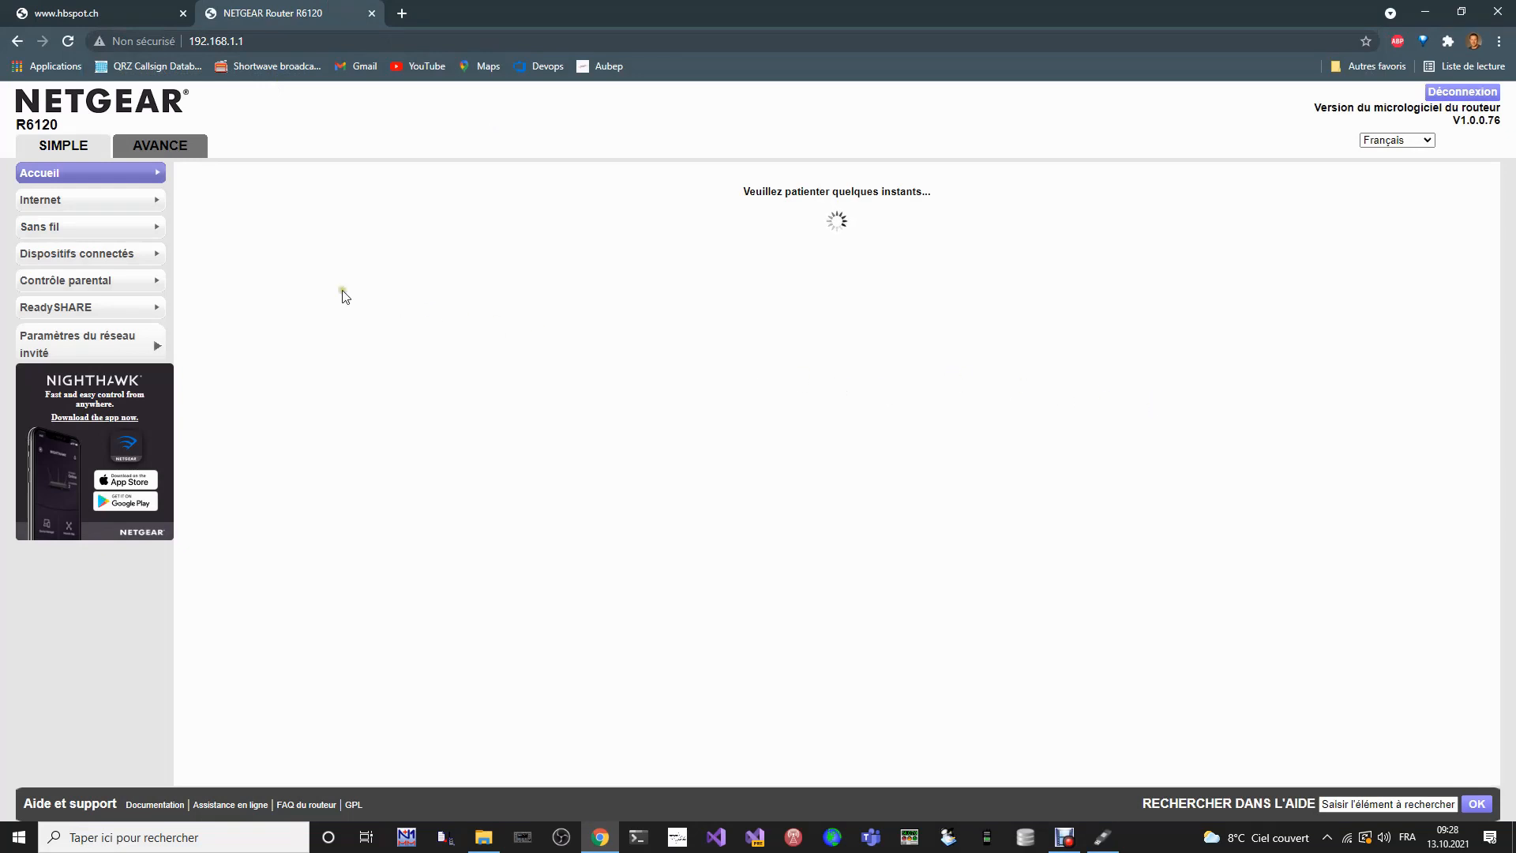
left_click(136, 259)
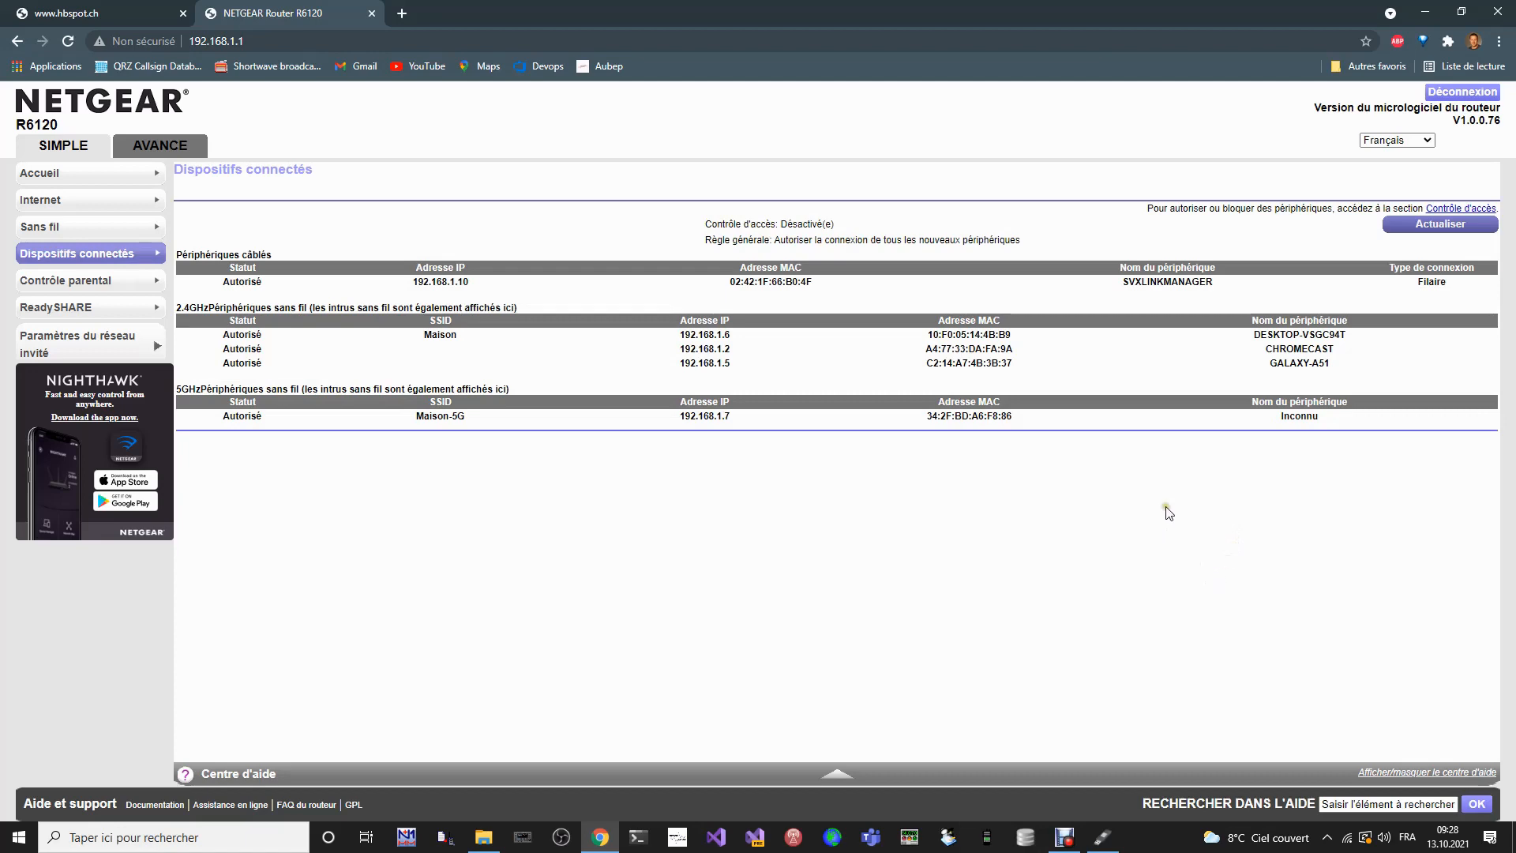
- Examine the device name and connection type of the SVXLINKMANAGER entry among the wired devices
double_click(1165, 282)
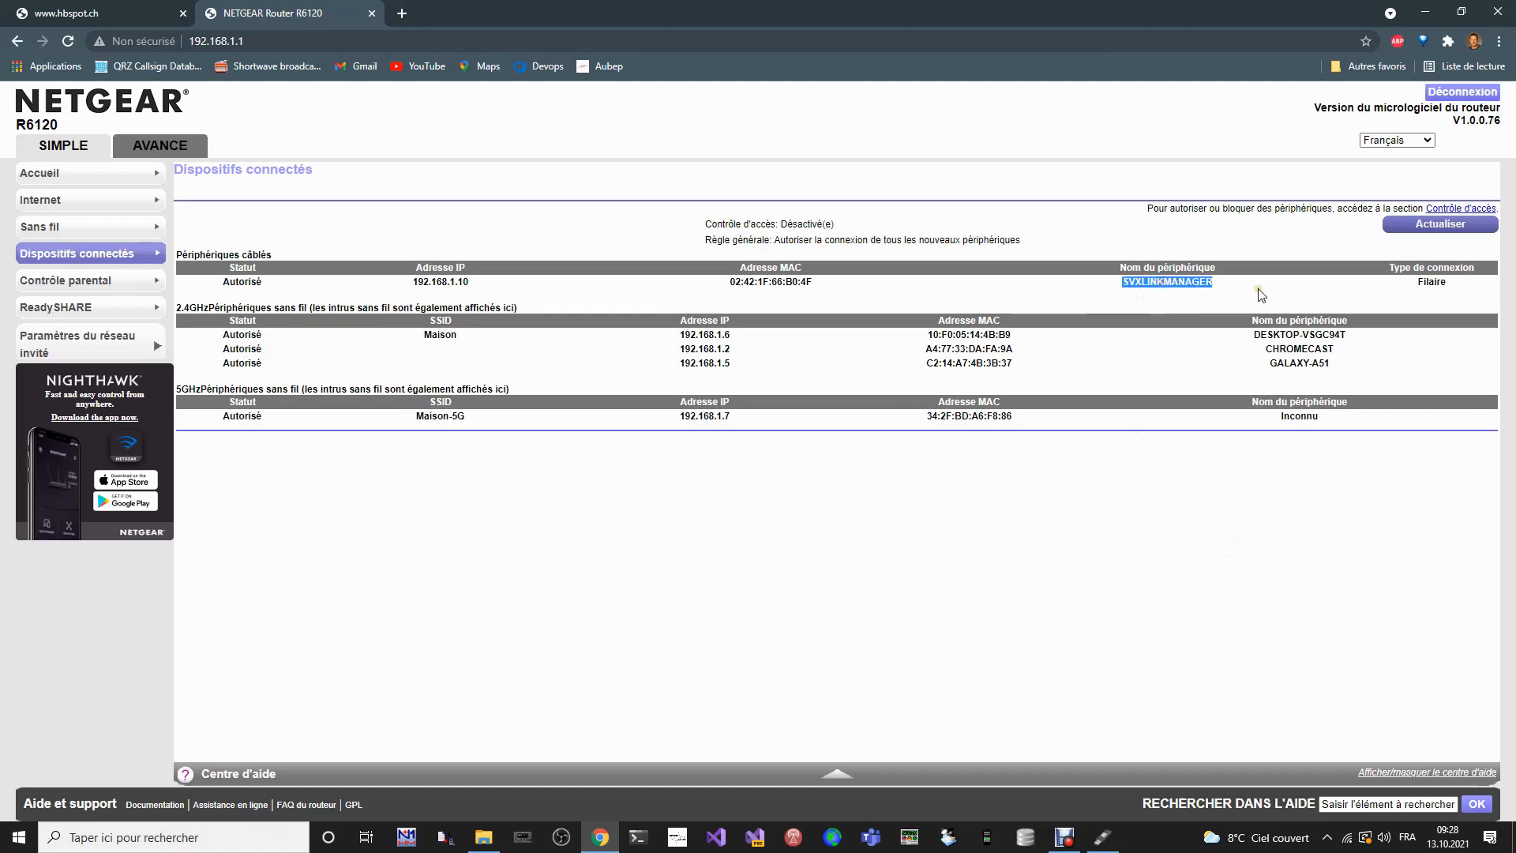
left_click_drag(1256, 286, 1125, 292)
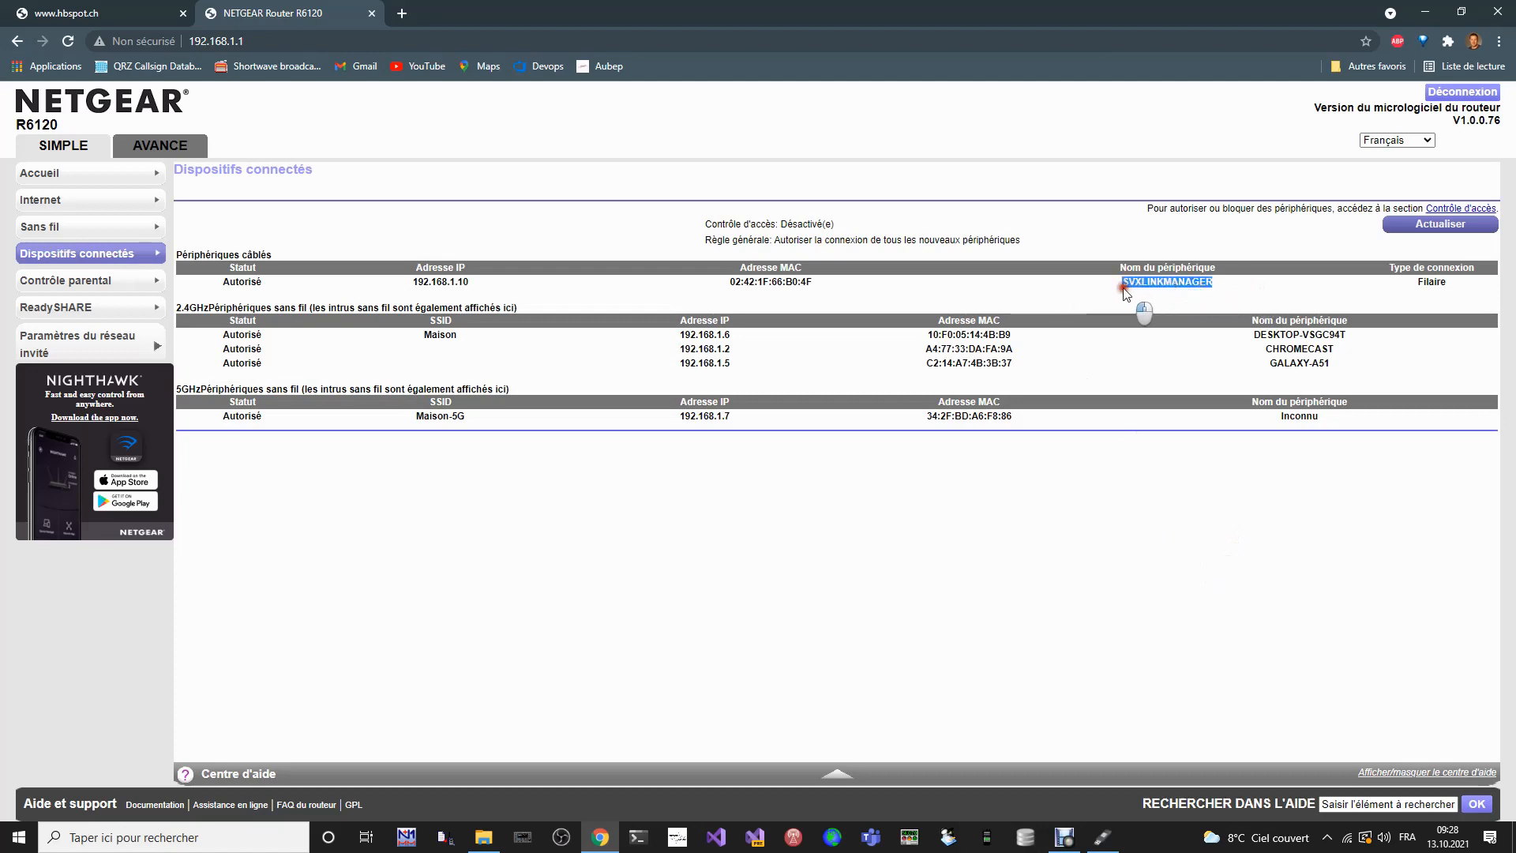
left_click(1289, 294)
left_click_drag(1414, 285, 1428, 284)
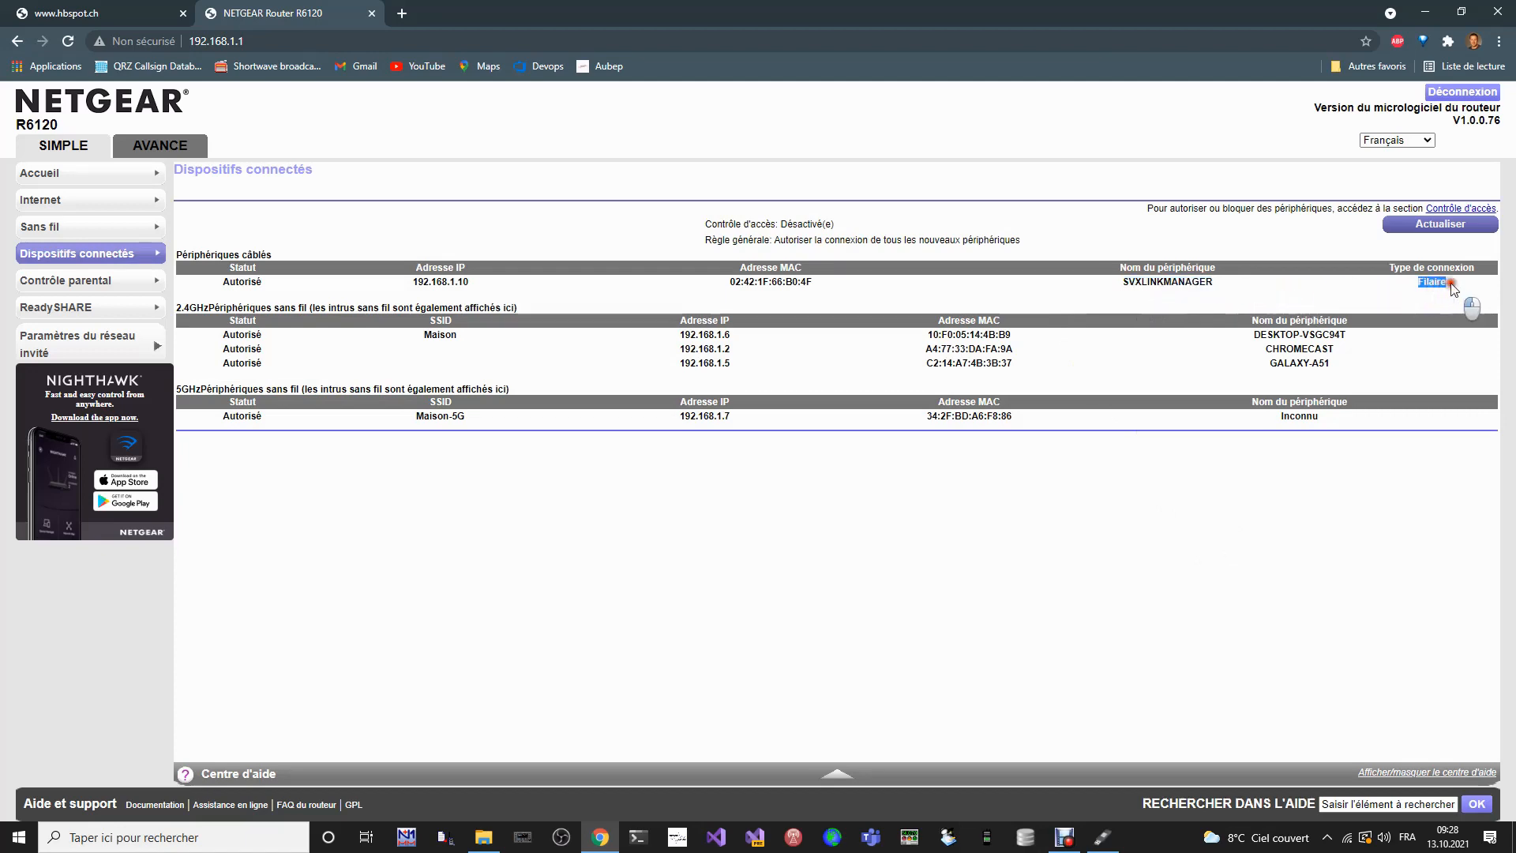
left_click(1399, 295)
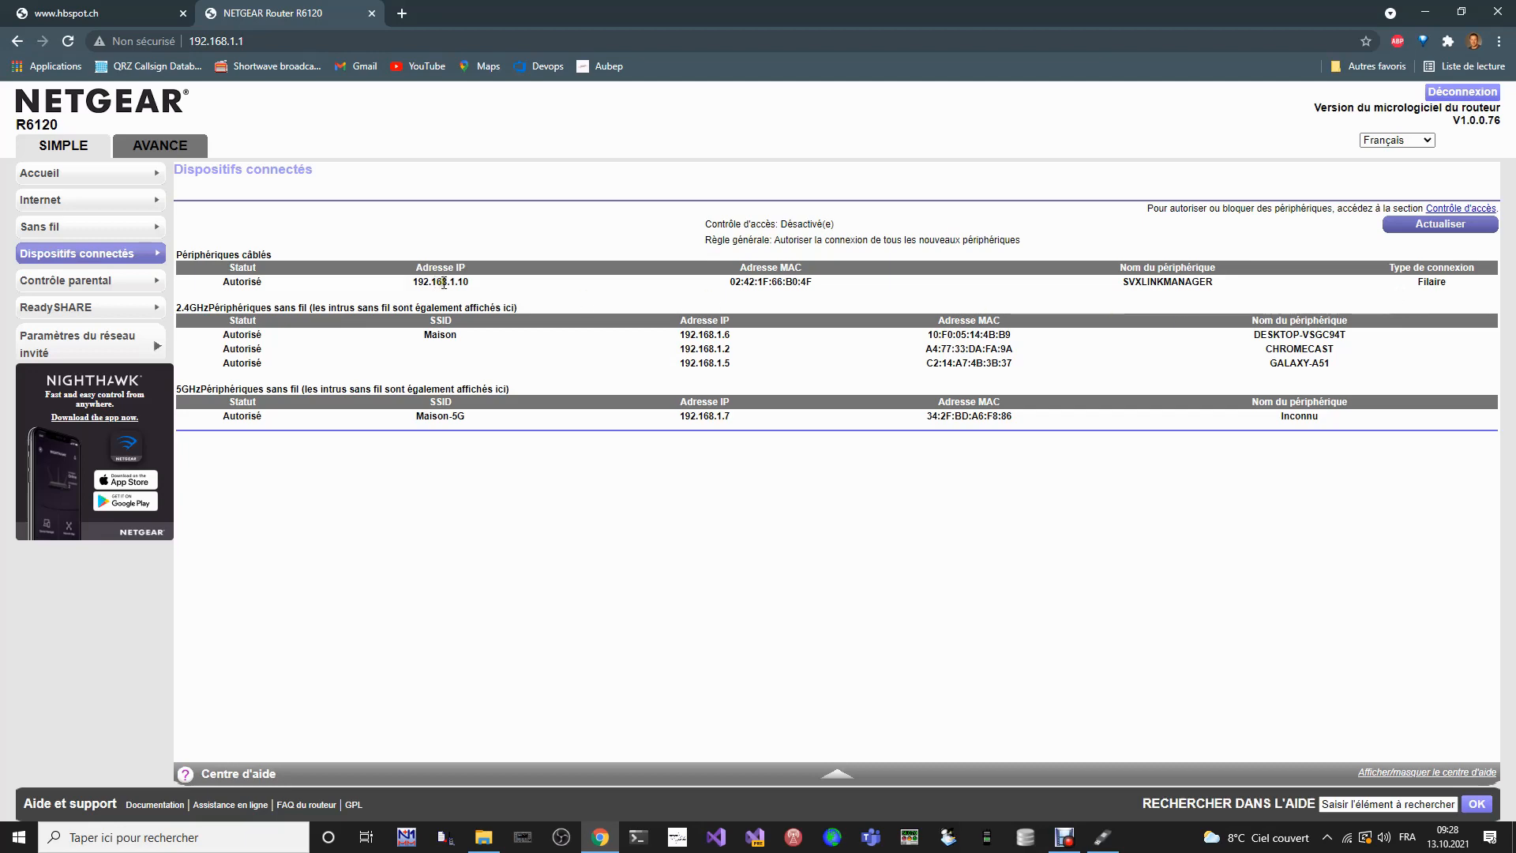
- Copy the SVXLINKMANAGER device's IP address, 192.168.1.10, and open it in a new browser tab
left_click_drag(470, 283, 411, 290)
key("ctrl+c")
left_click(402, 13)
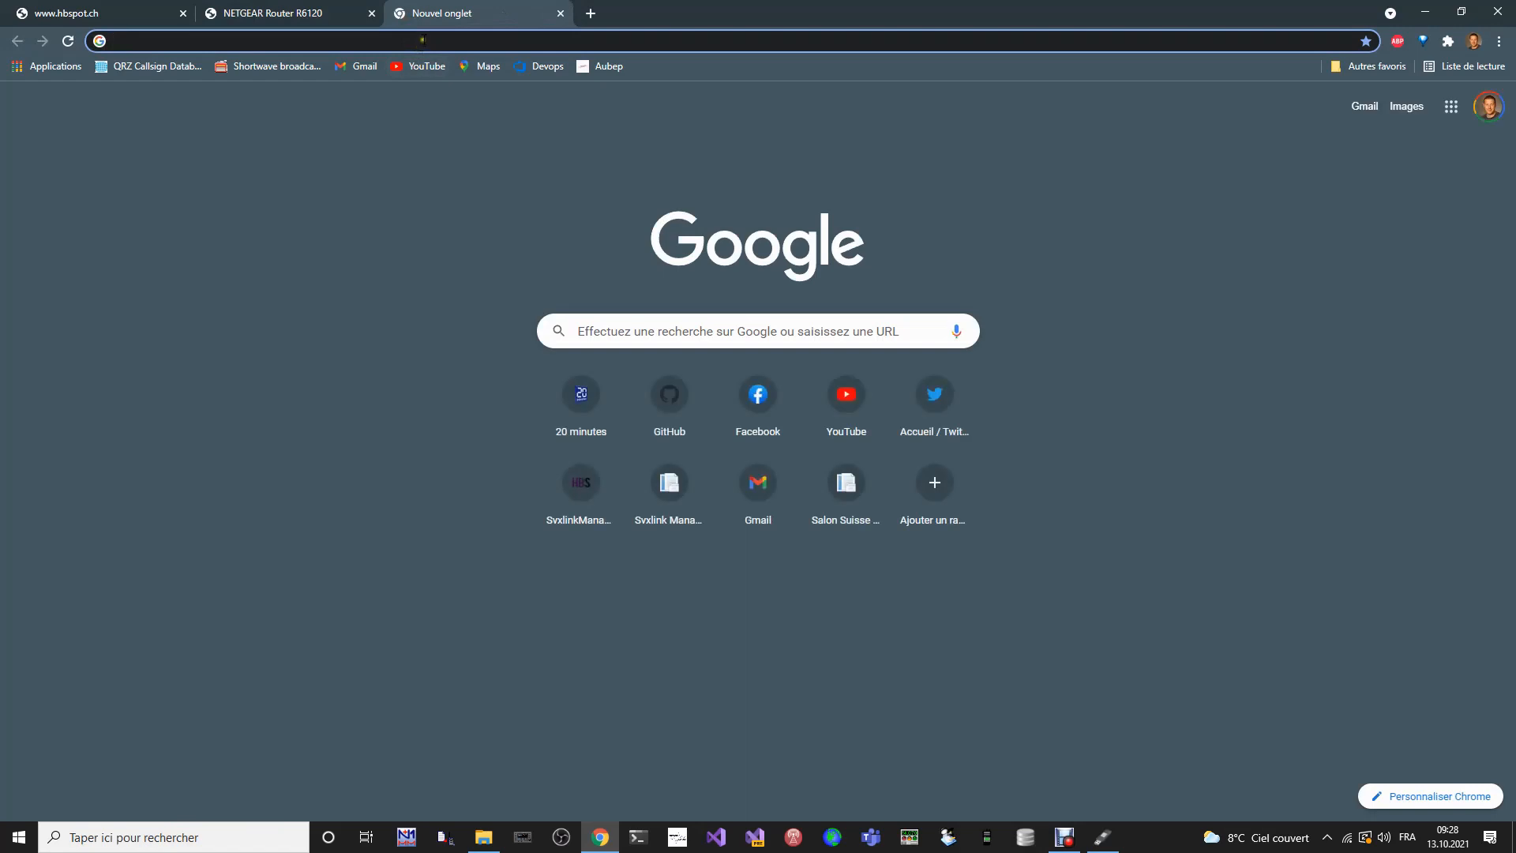
key("ctrl+v")
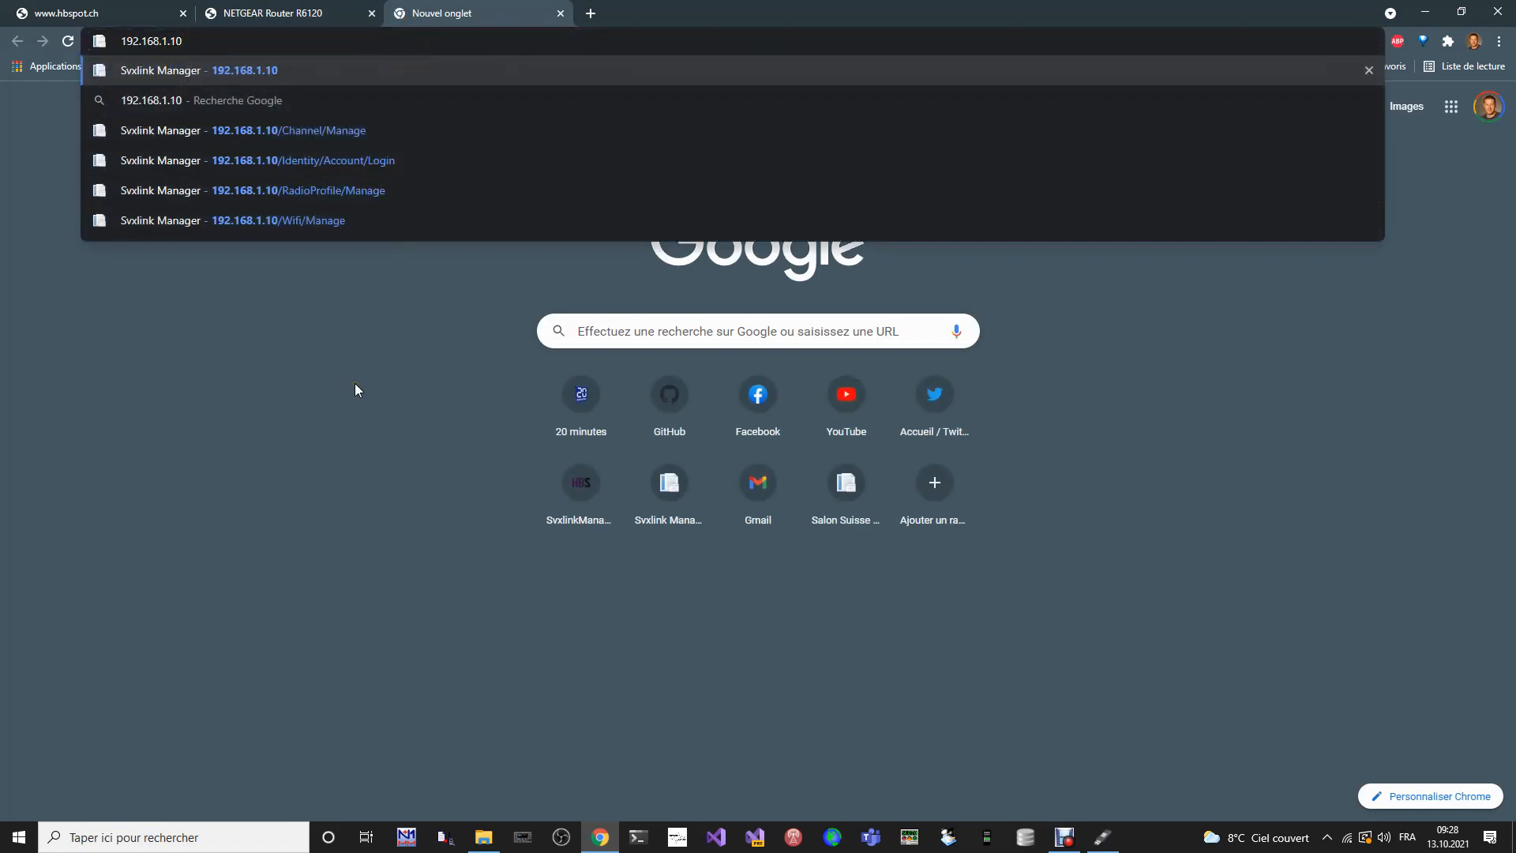
key("Return")
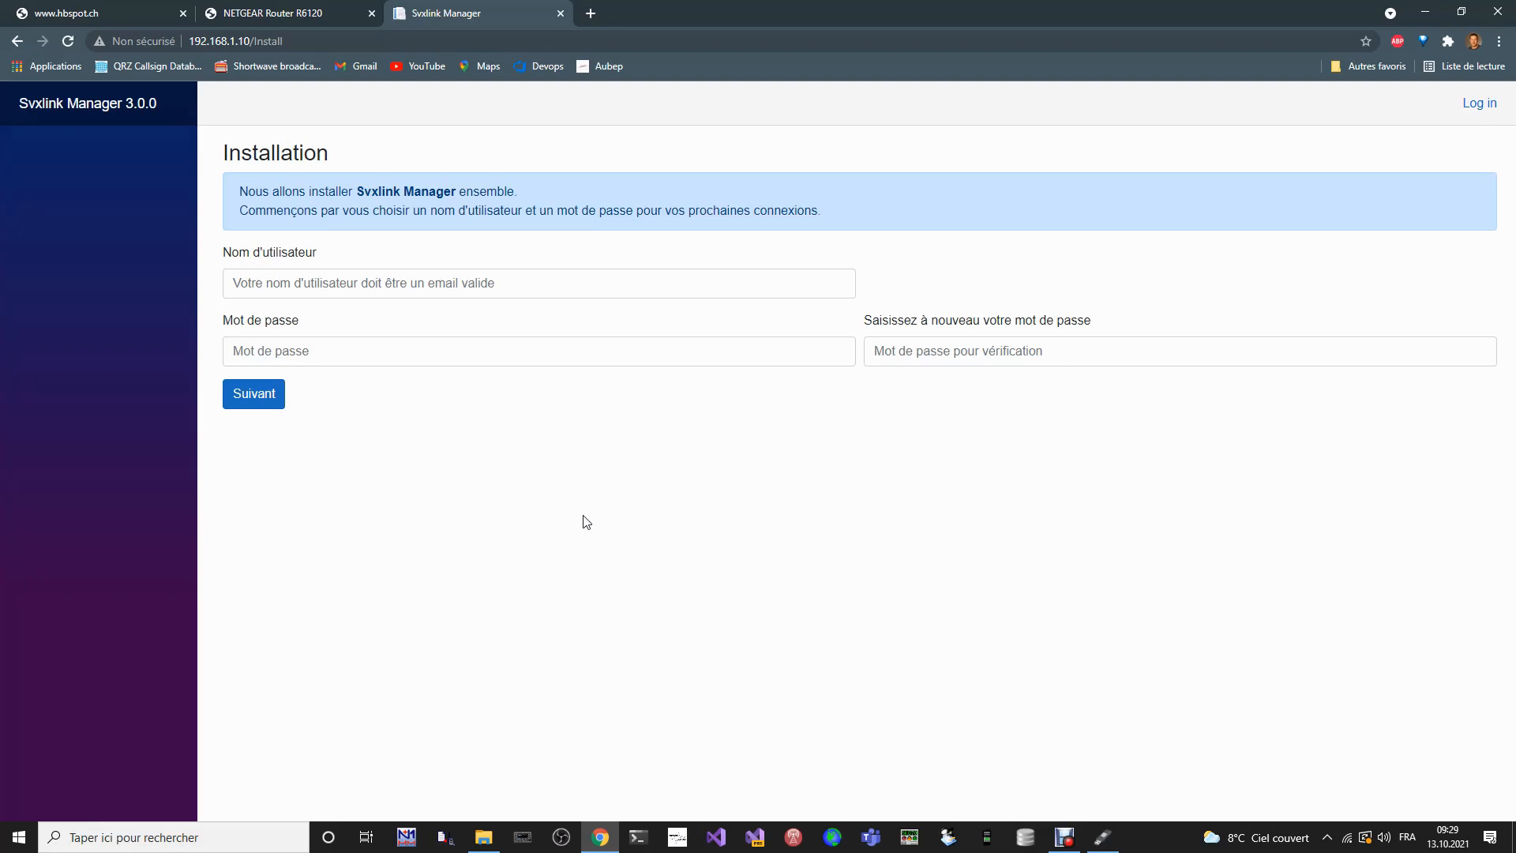
- Enter the account's e-mail address as the username for Svxlink Manager
left_click(319, 282)
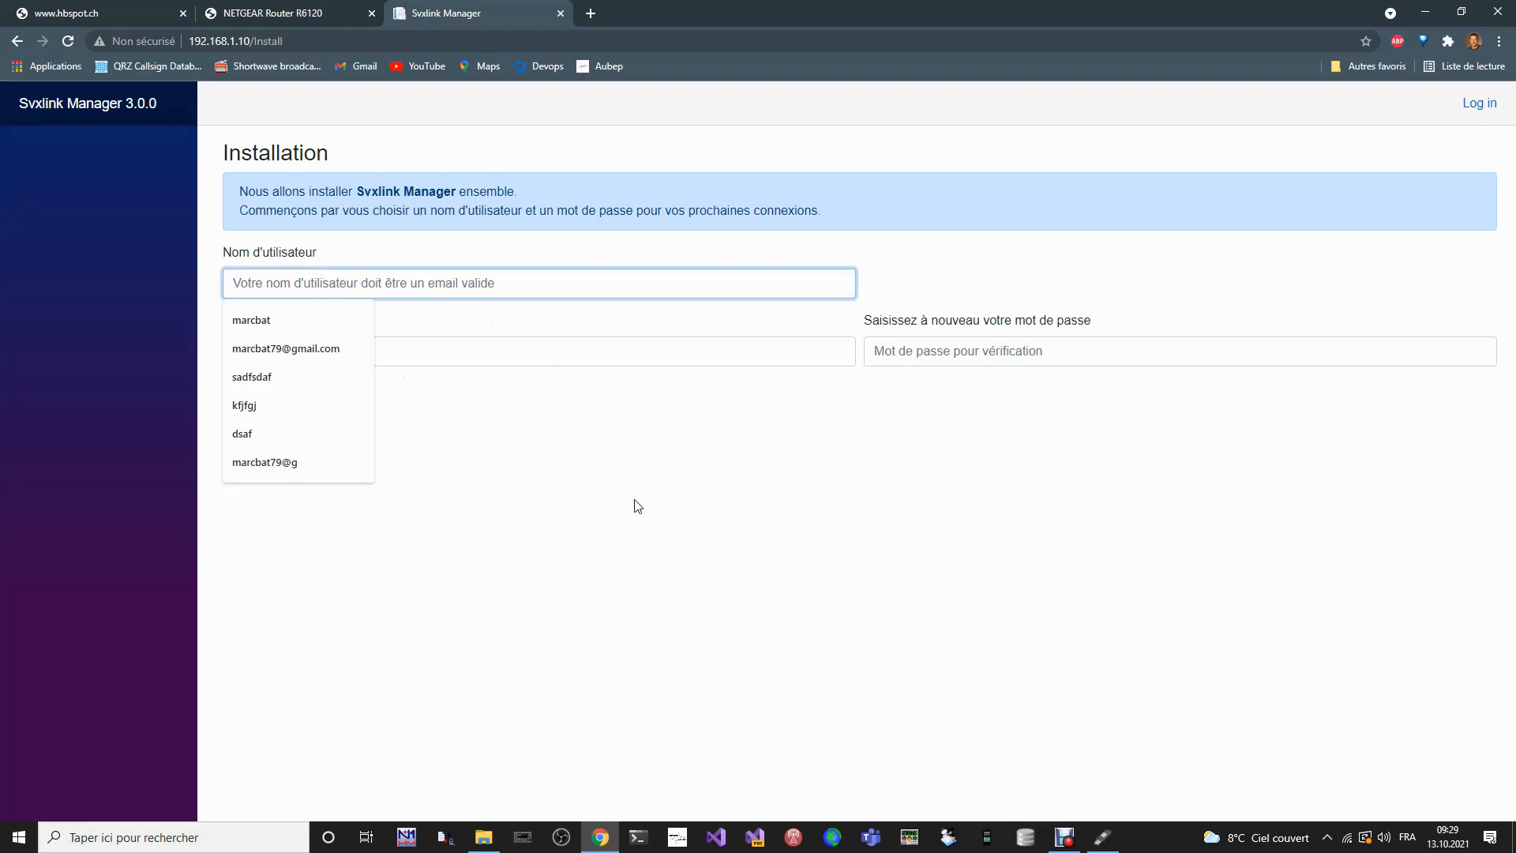
type("marcbat")
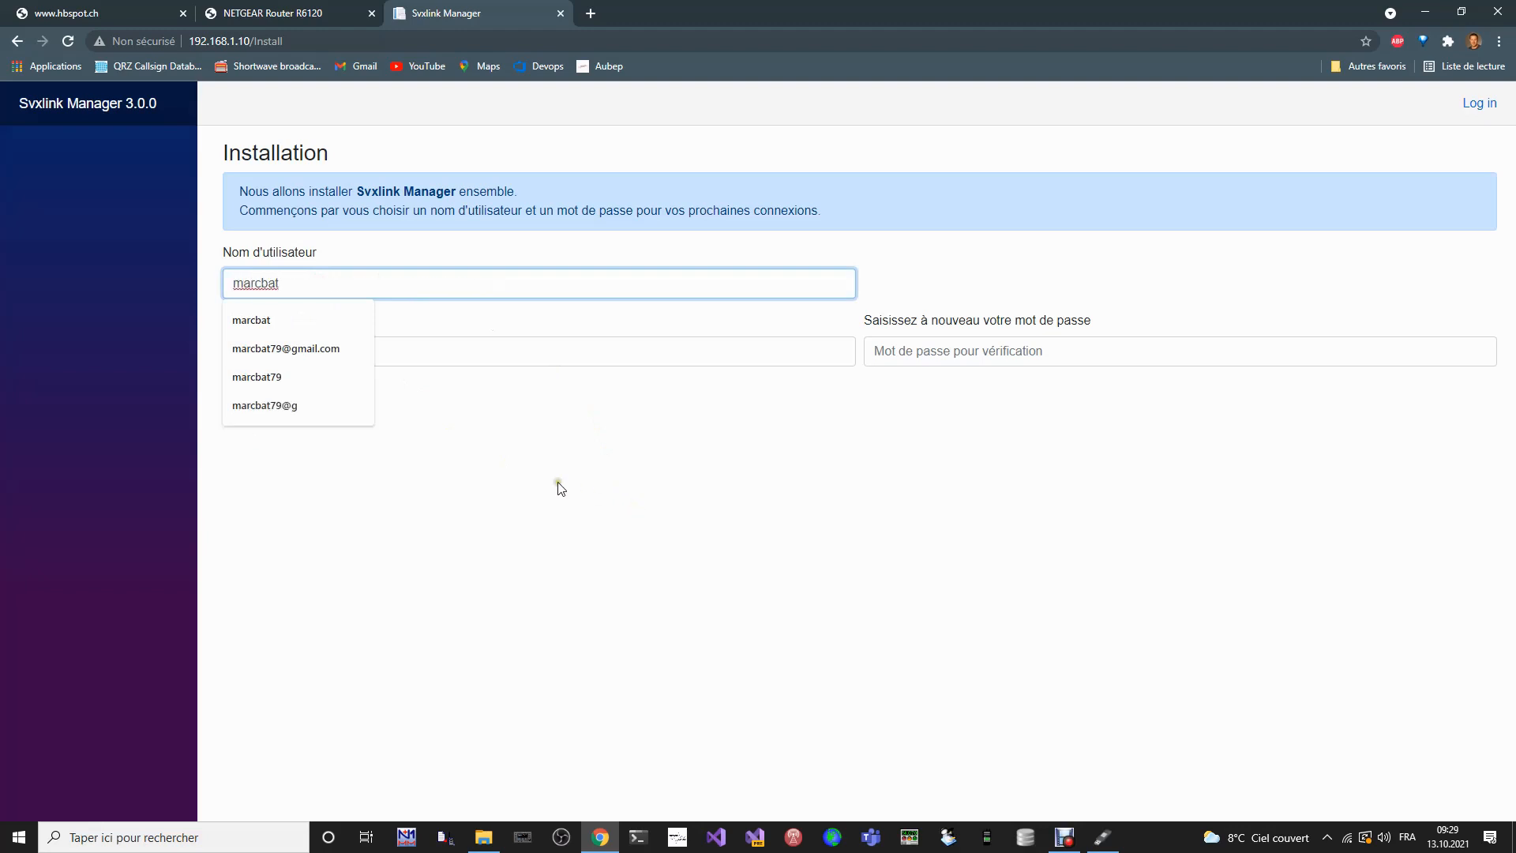
left_click(331, 350)
left_click(360, 353)
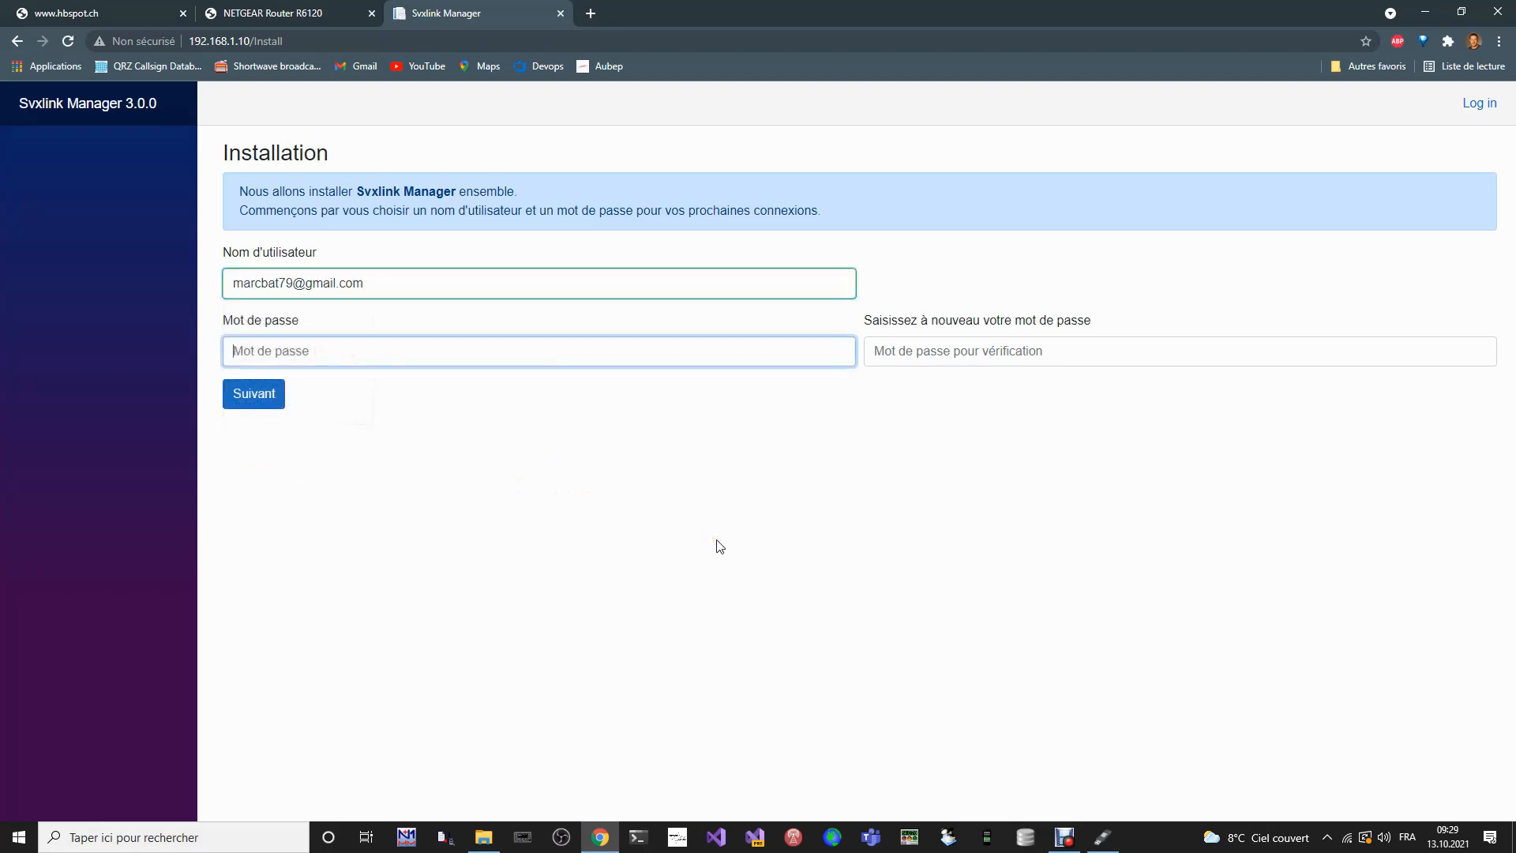
- Enter the account password, repeat it in the verification field, and continue to the salon installation page
type("*************")
key("Tab")
type("********")
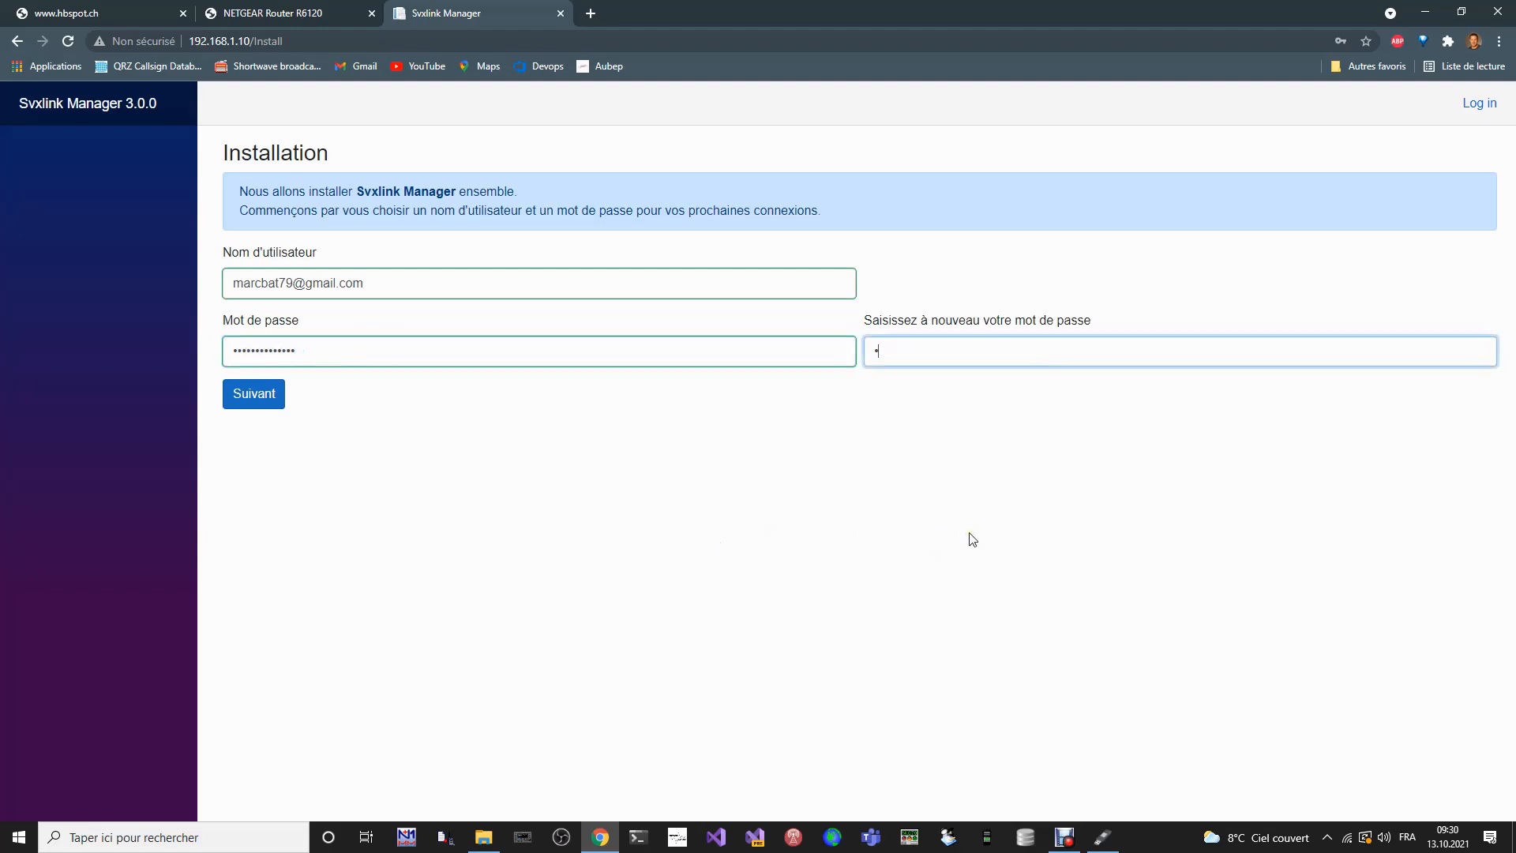
type("******")
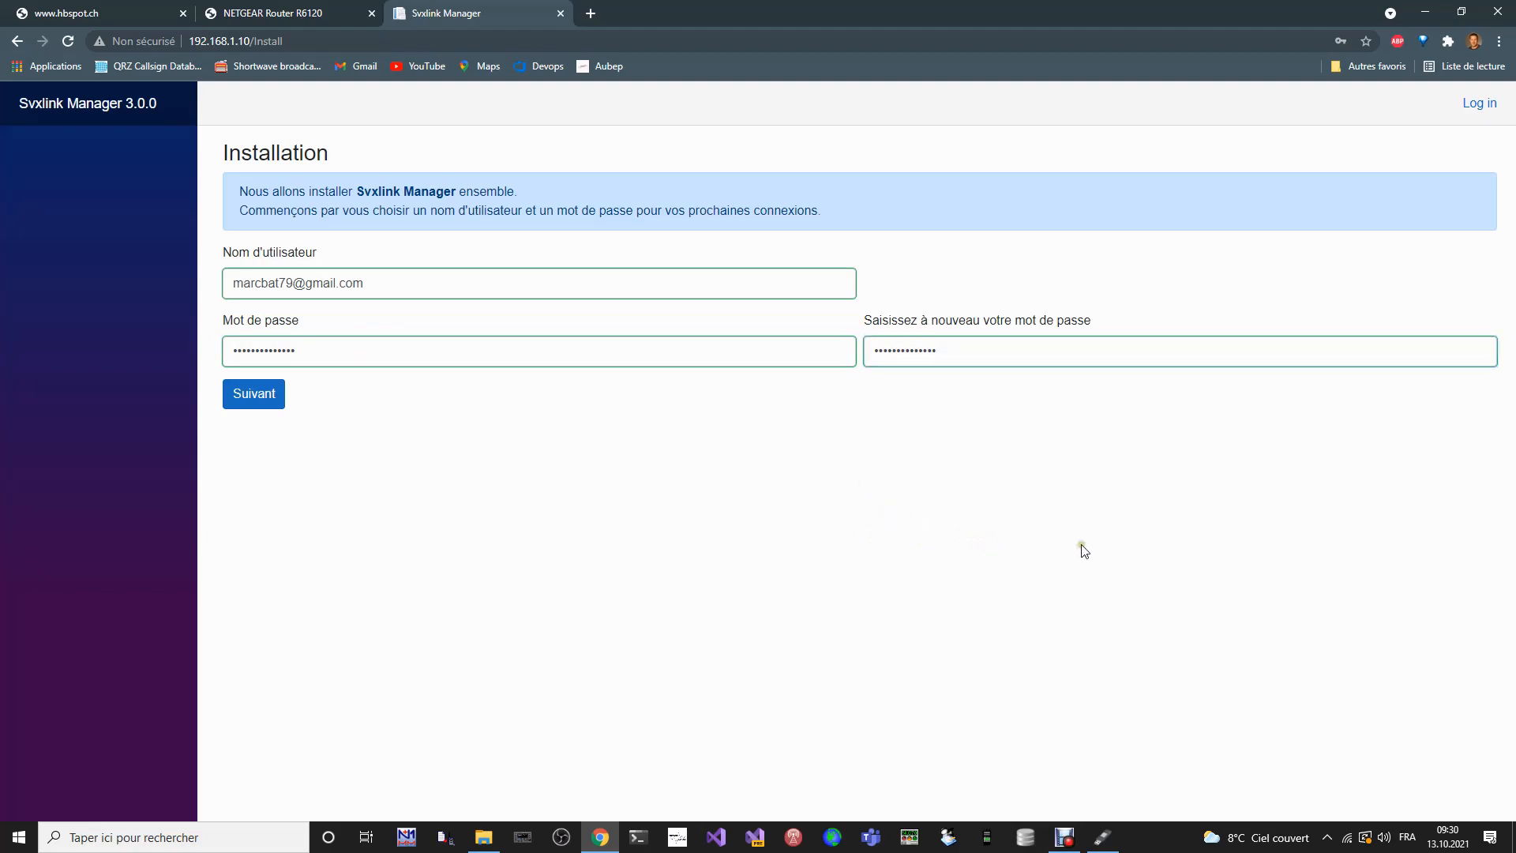
left_click(256, 401)
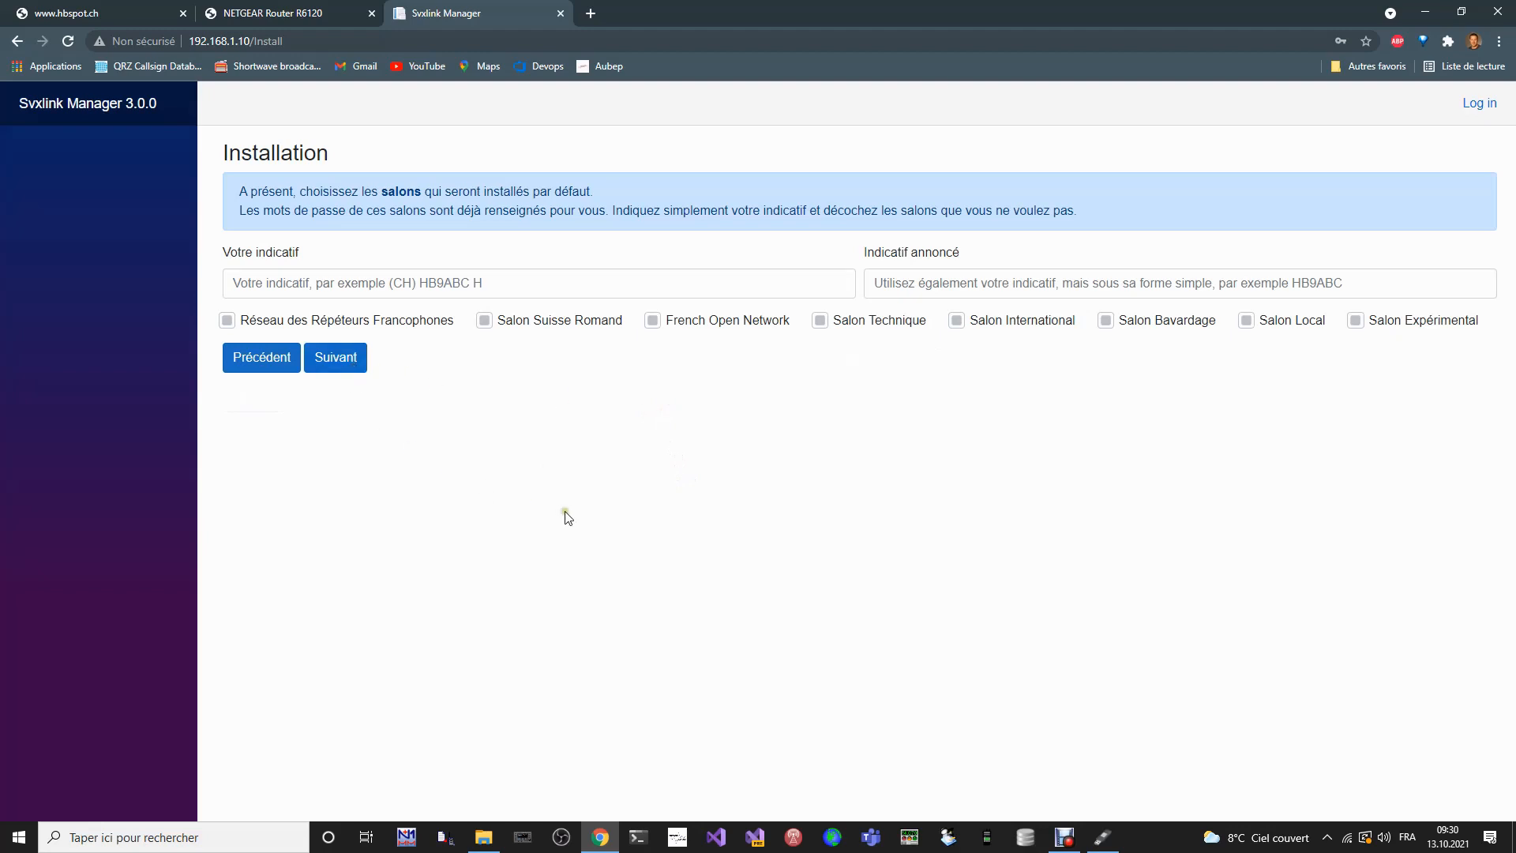
- Enter the operator's full callsign under Votre indicatif, with the (CH) country prefix and the H suffix
left_click(366, 286)
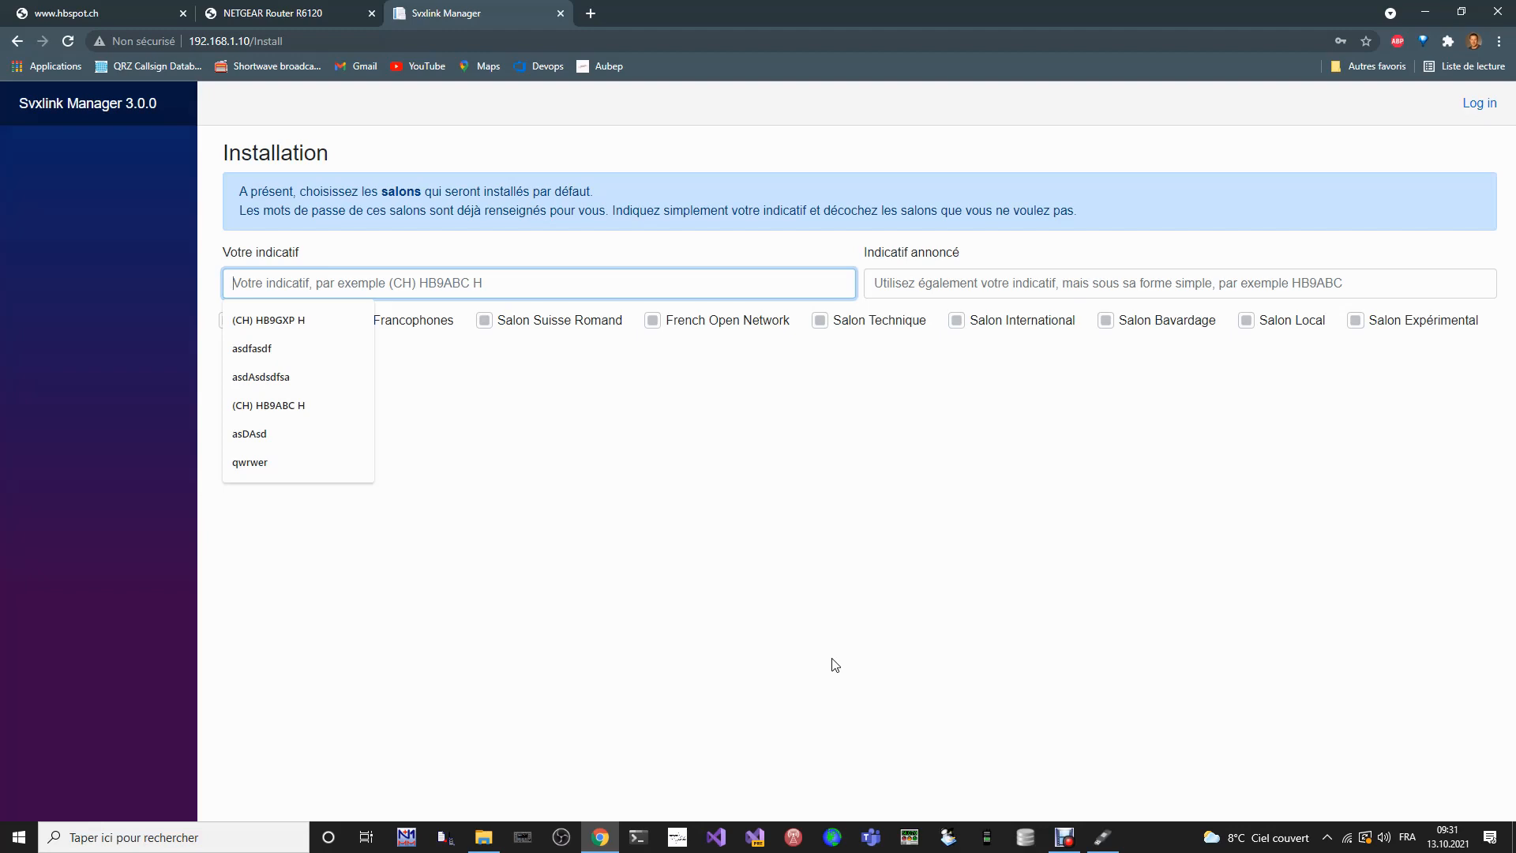
type("()")
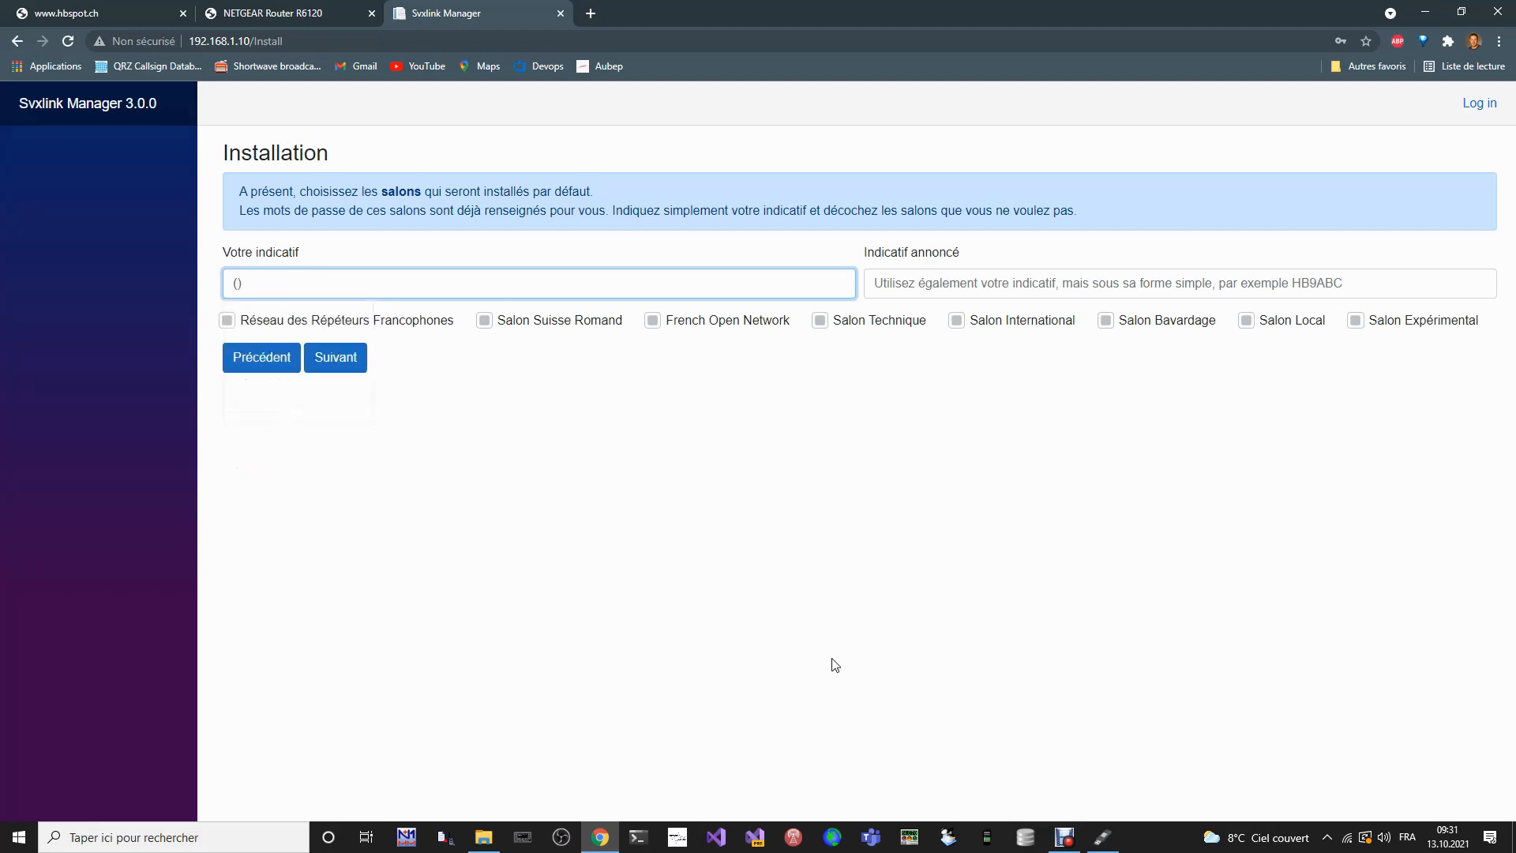
type("CH")
key("Right")
type("H")
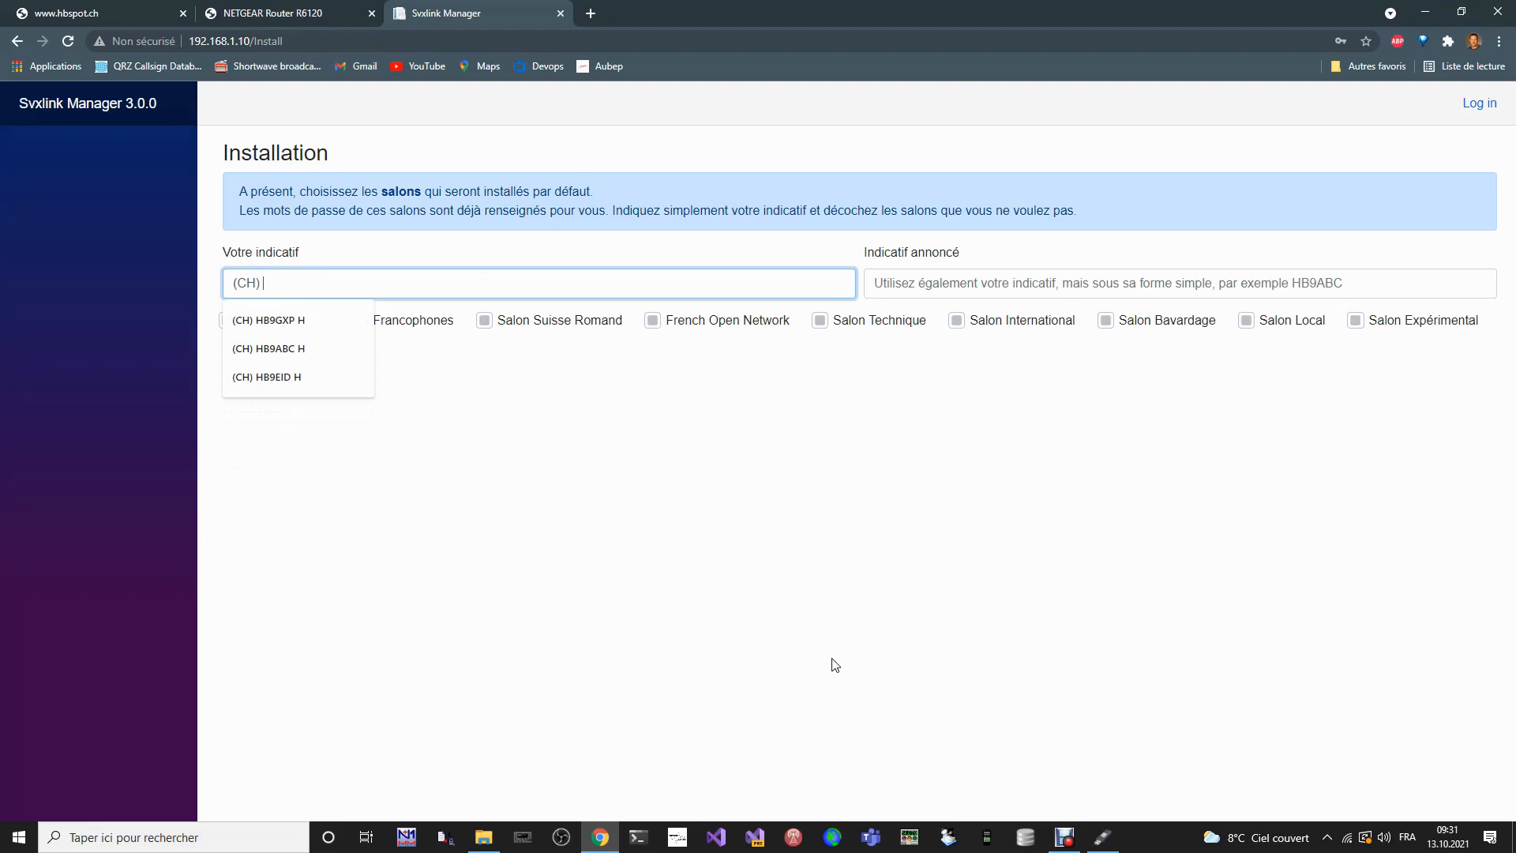
type("B9GXP")
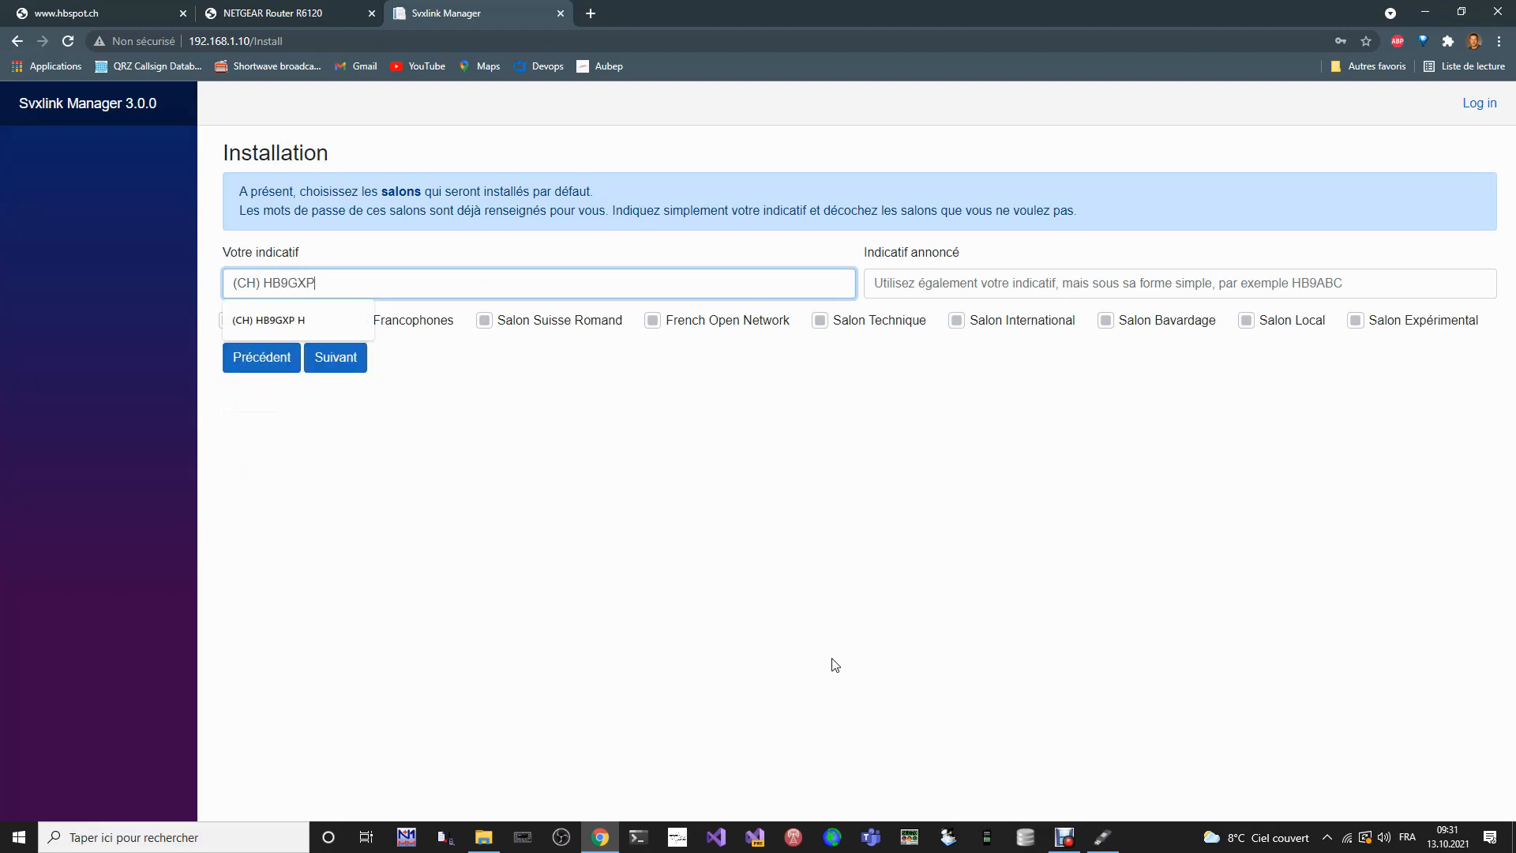
type(" H")
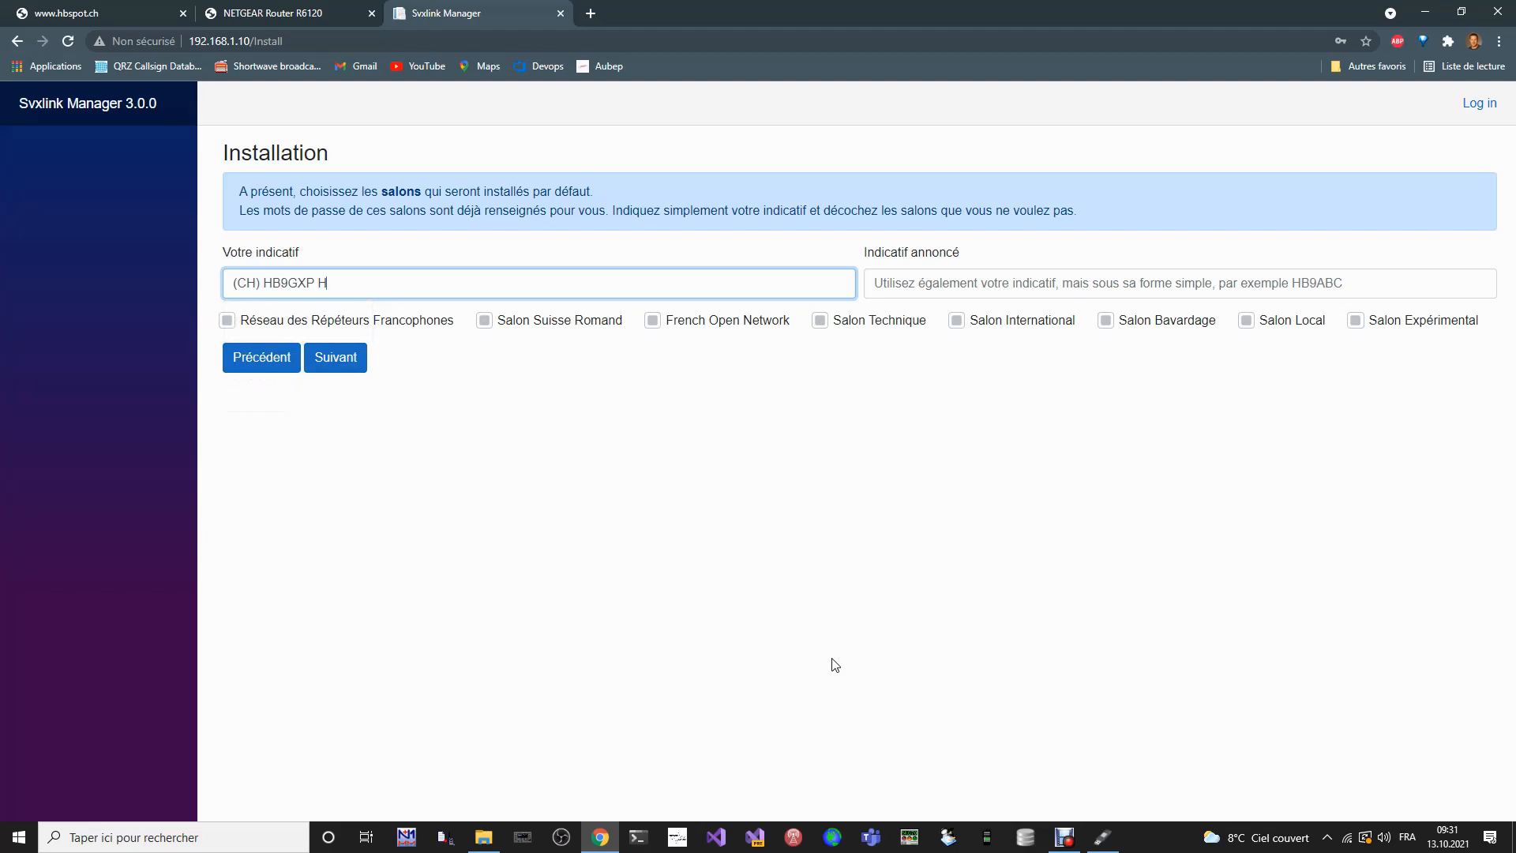
key("Tab")
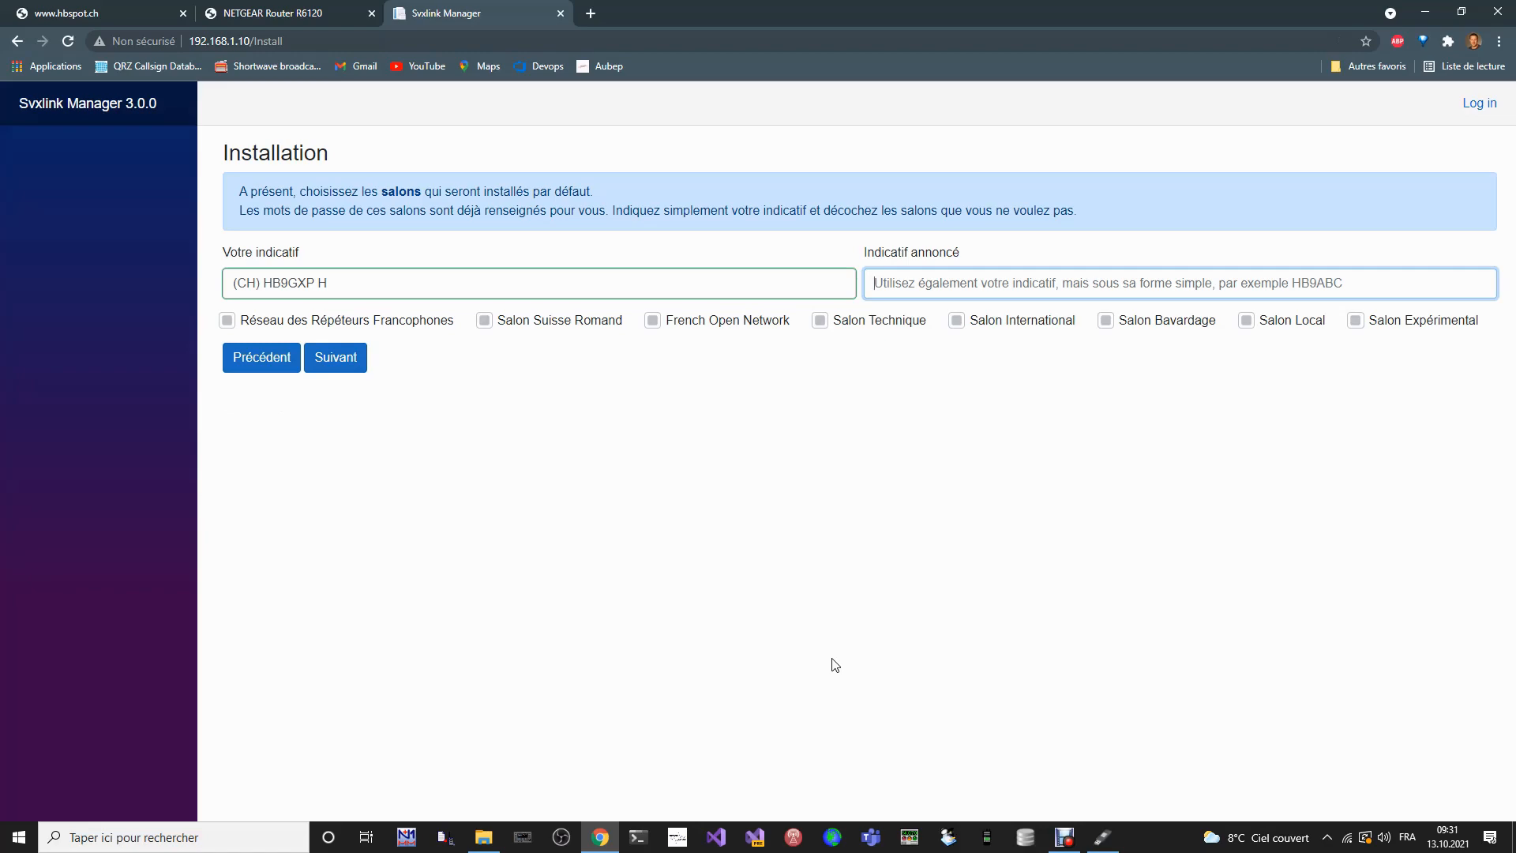
- Fill in Indicatif annoncé with the operator's callsign in its simple form, without prefix or suffix
type("HB")
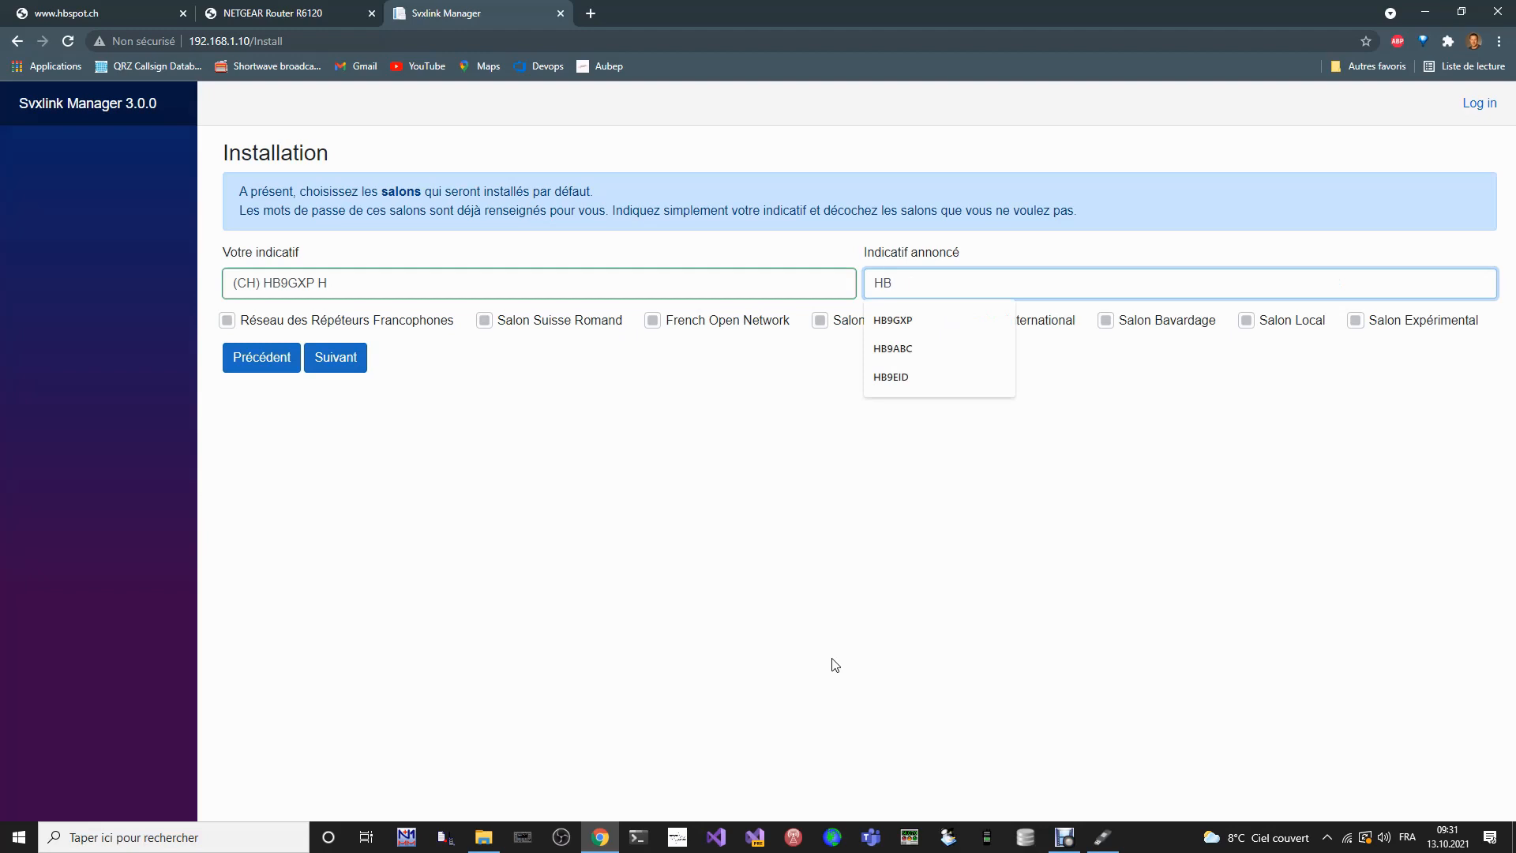
key("Down")
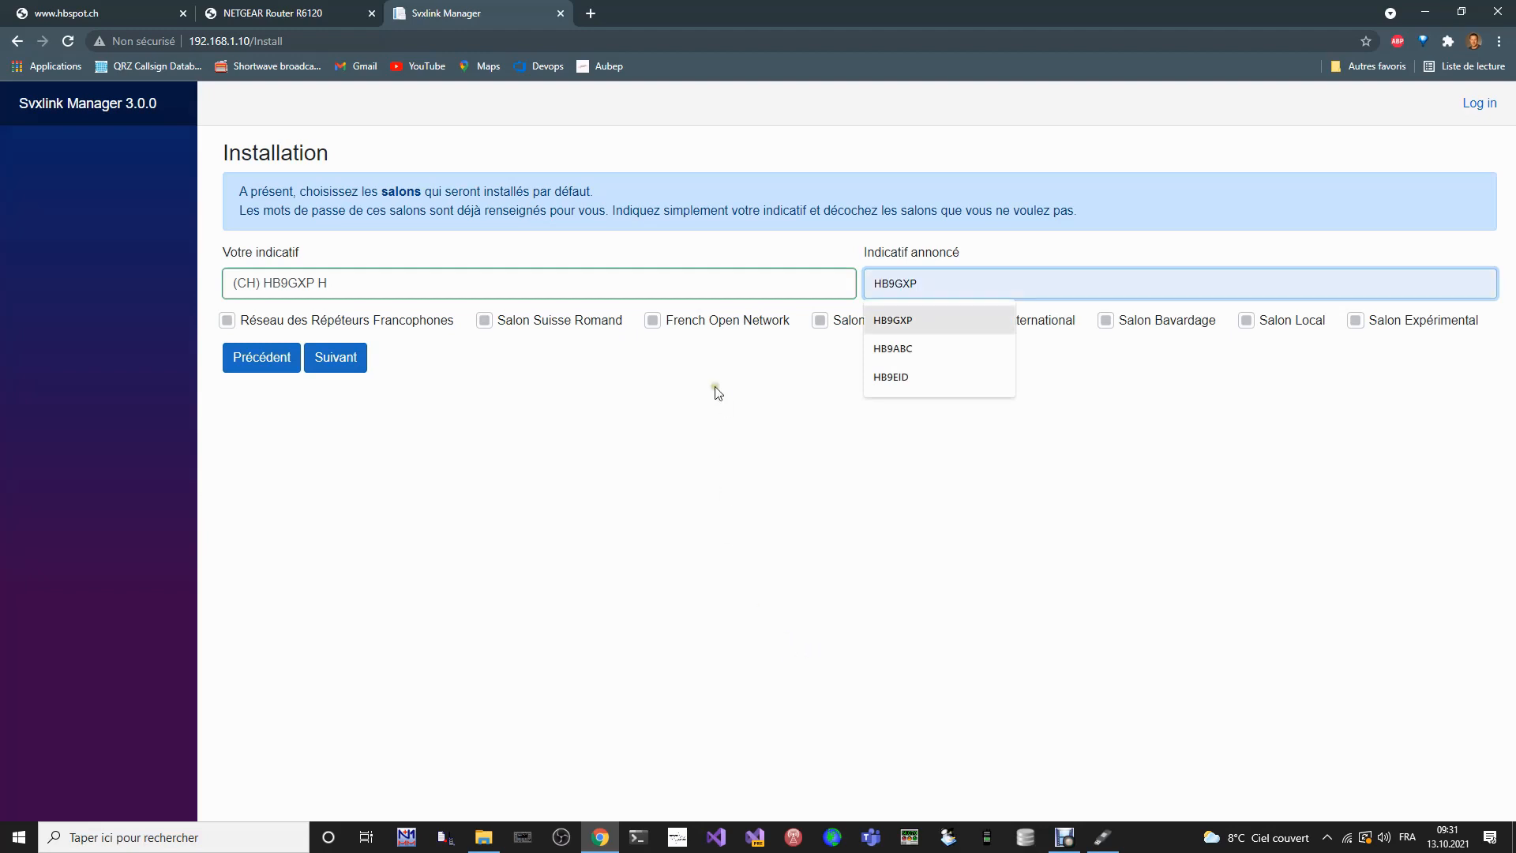
key("Escape")
left_click(908, 285)
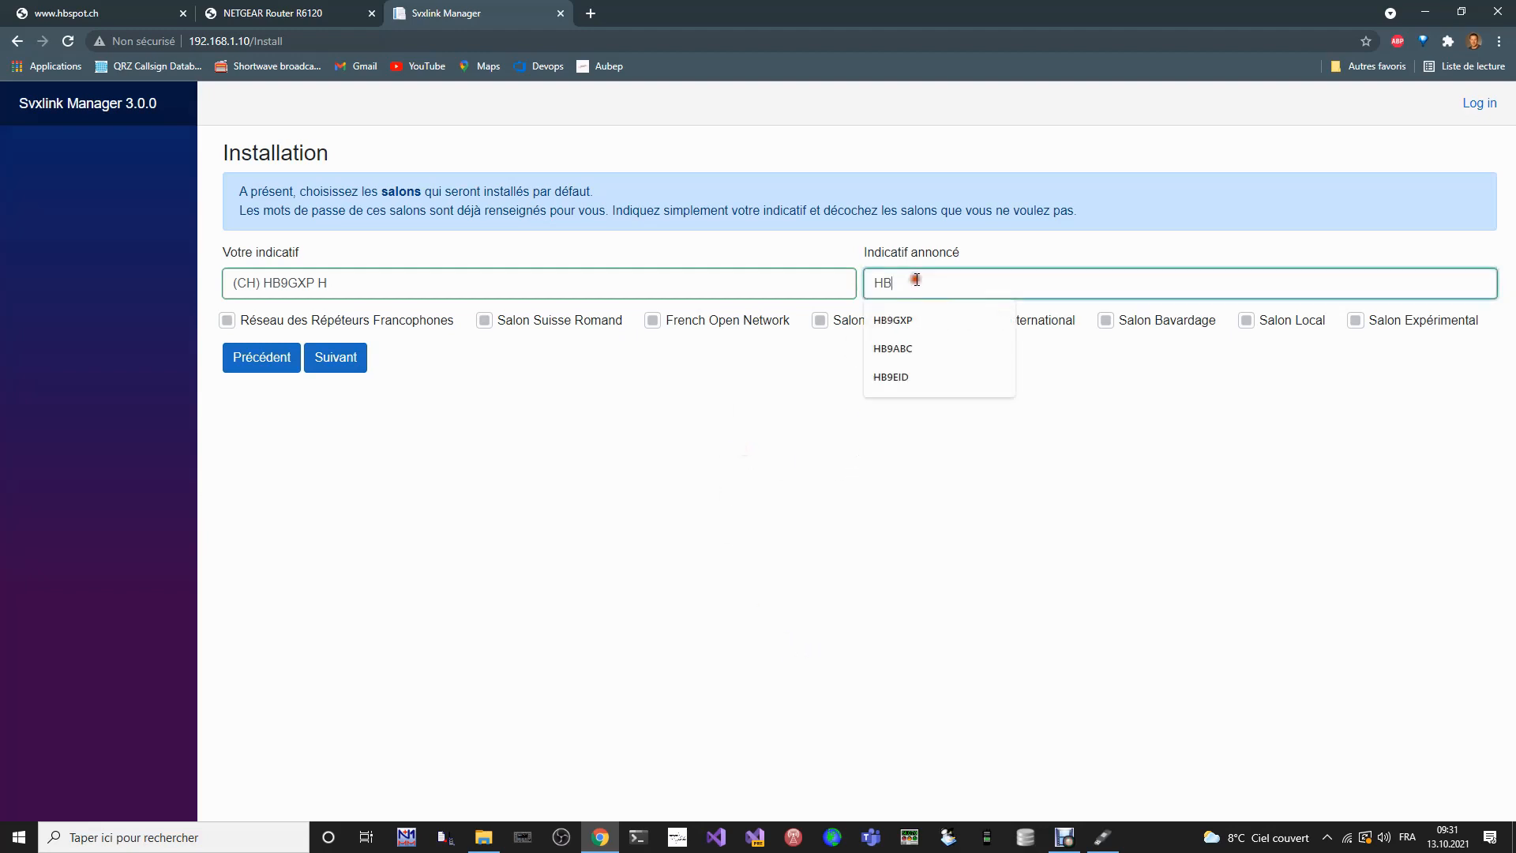
left_click(917, 327)
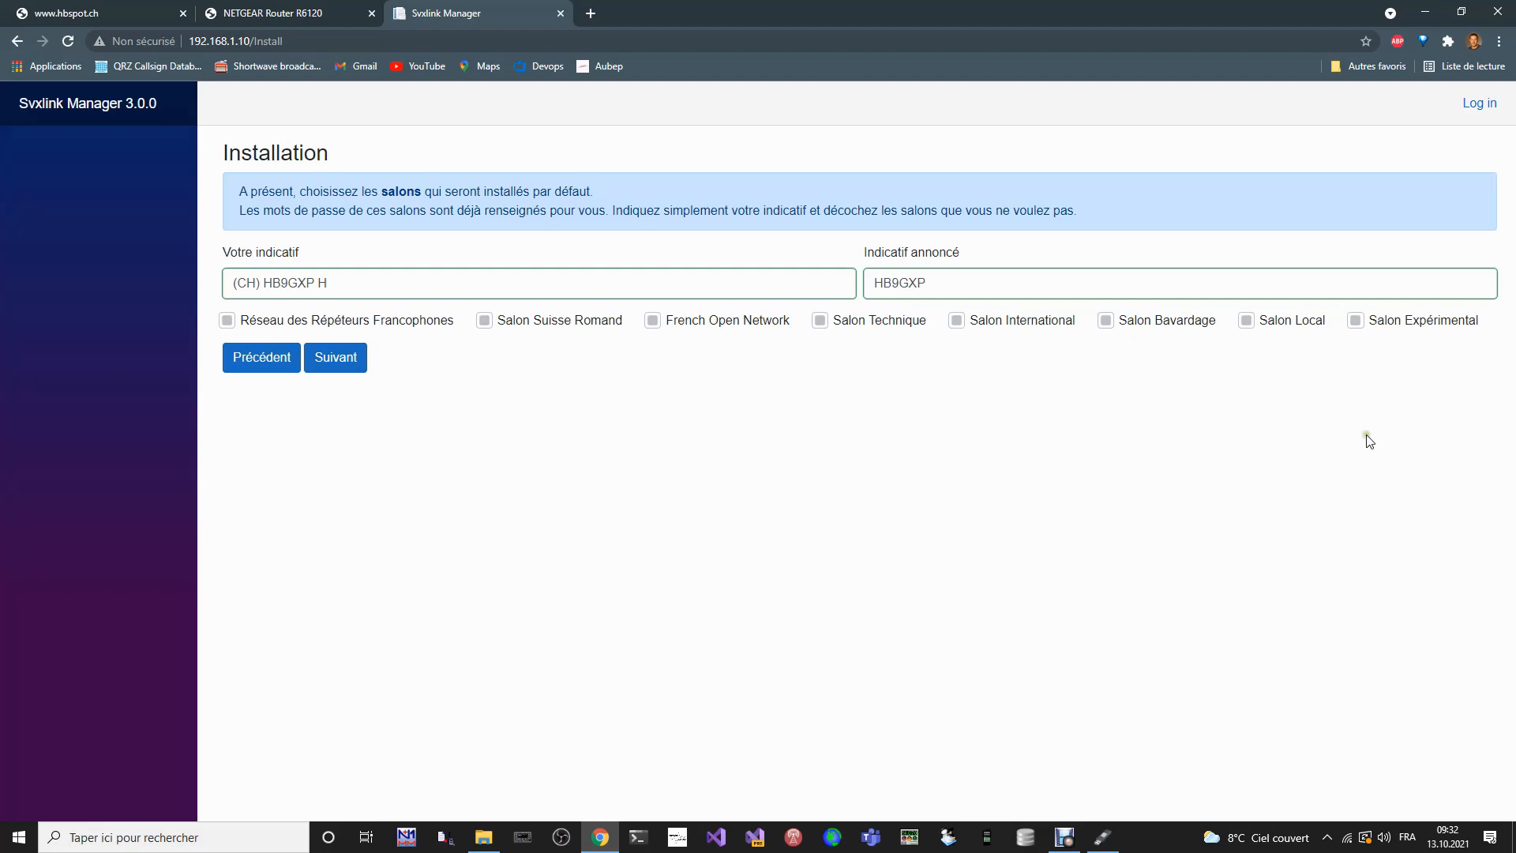
- Deselect and reselect Salon Suisse Romand and Salon International among the salons to install
left_click(531, 322)
left_click(532, 323)
left_click(1020, 324)
left_click(1015, 326)
- Accept all the salons for installation and make Réseau des Répéteurs Francophones the default one, continuing to the radio profile
left_click(353, 362)
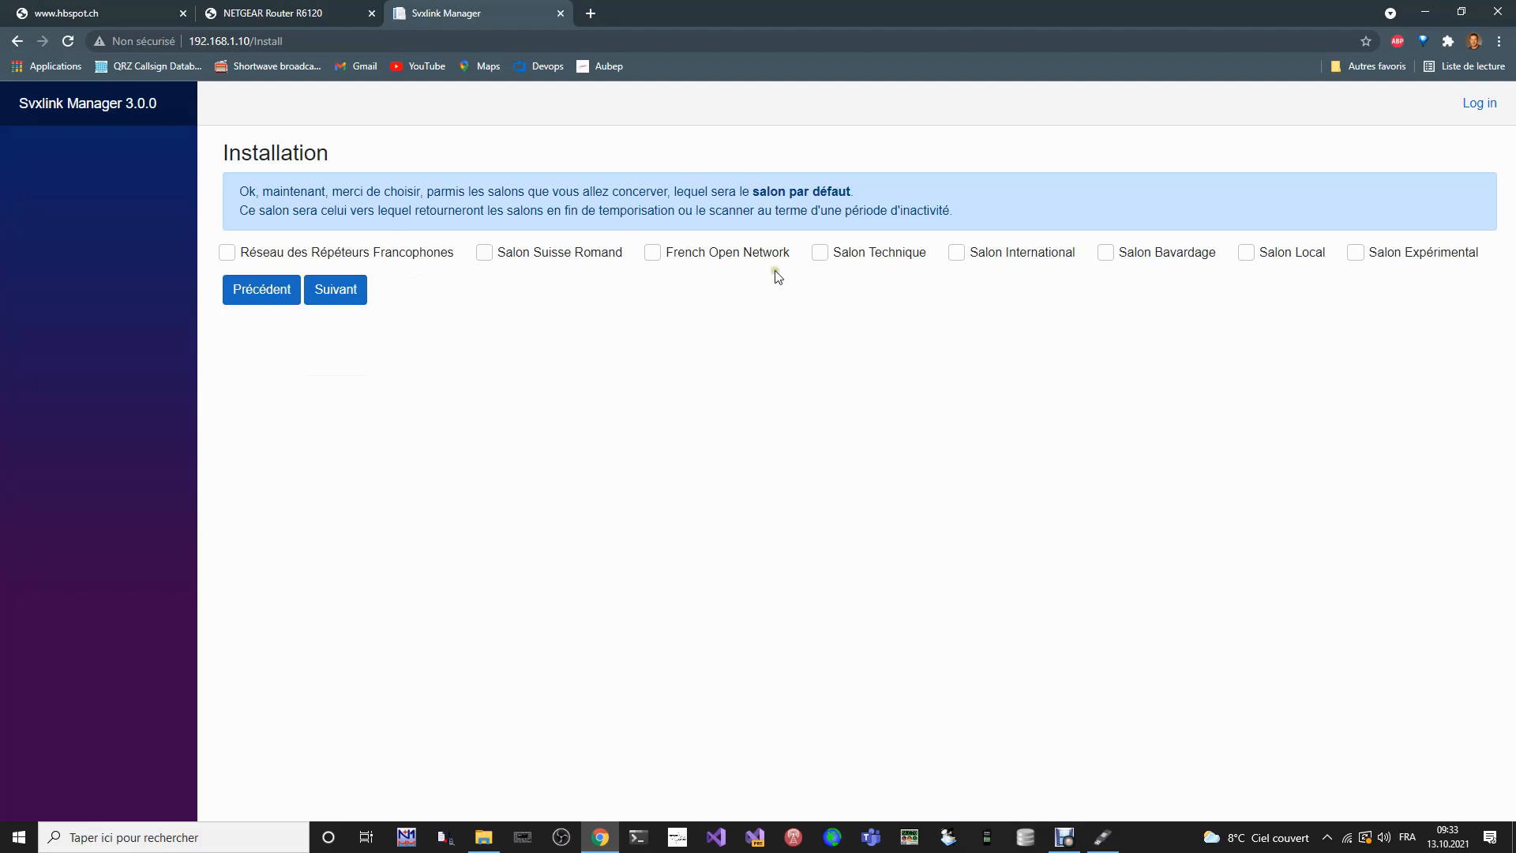
left_click(401, 252)
left_click(344, 299)
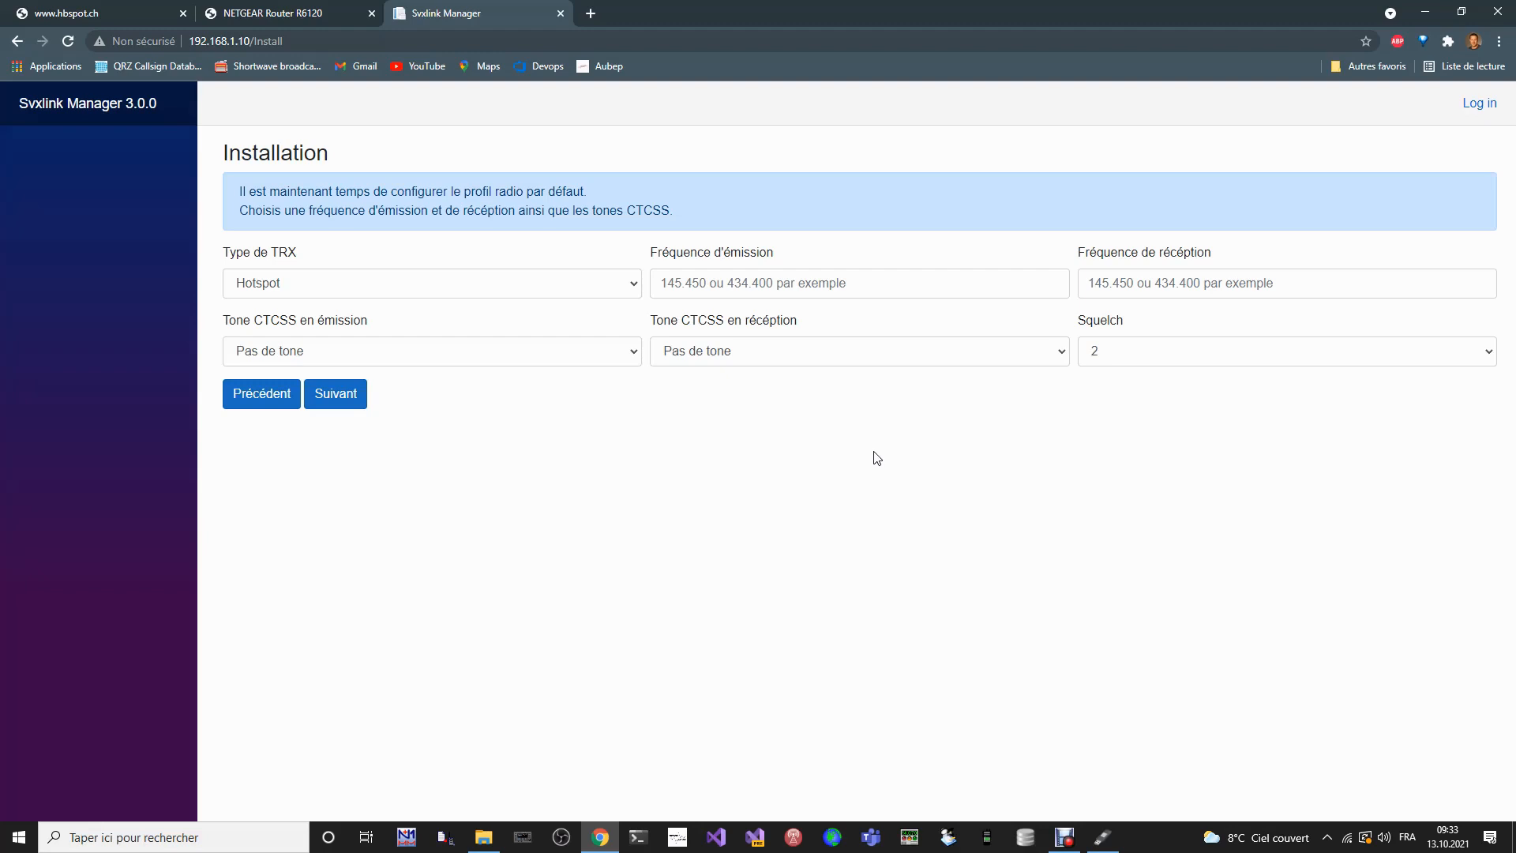
- Choose Hotspot as the TRX type of the default radio profile
left_click(634, 286)
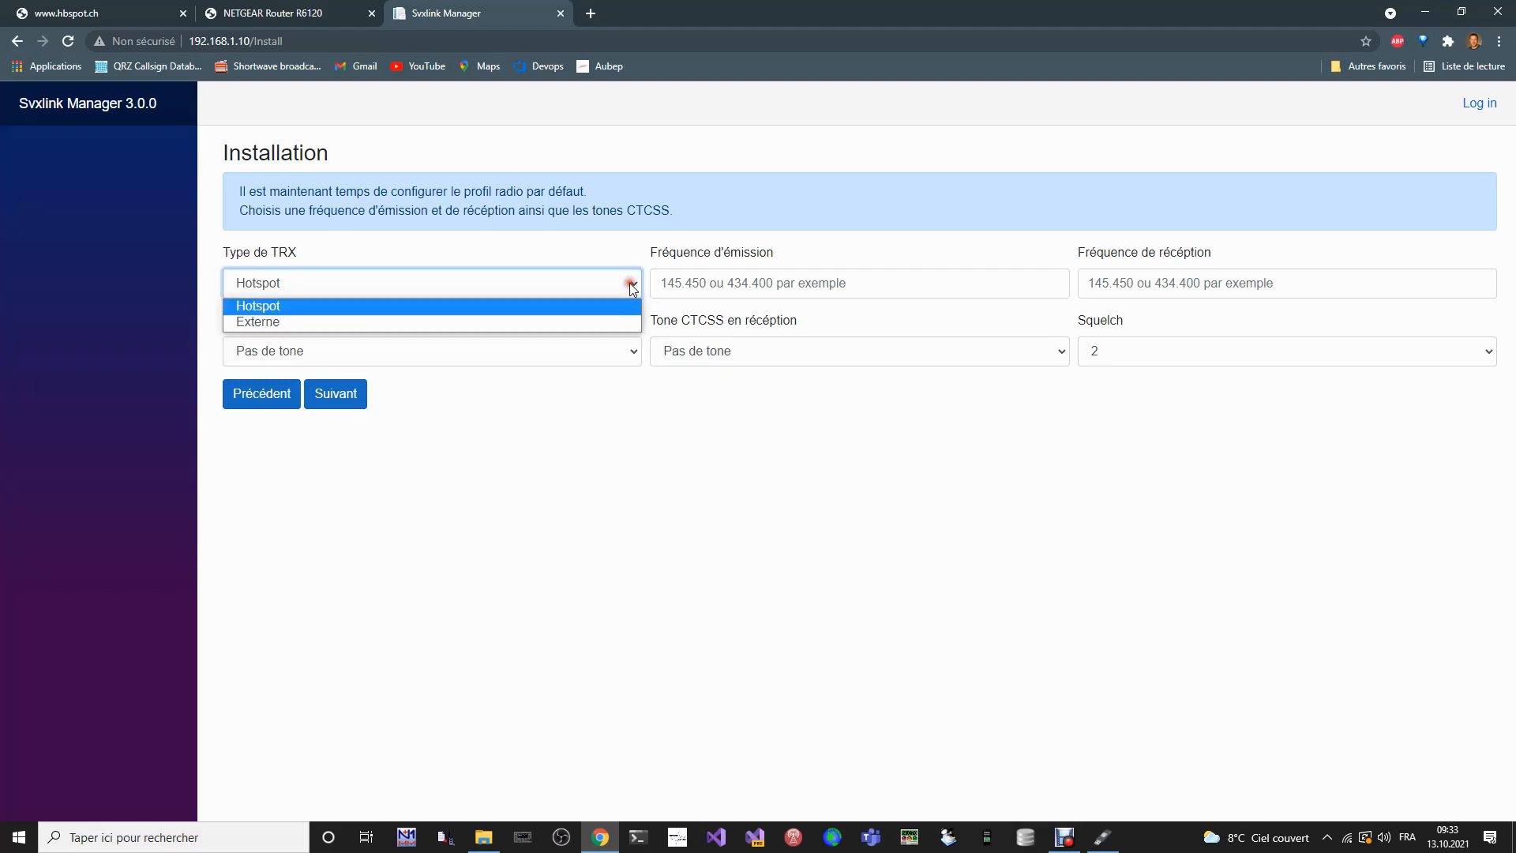
left_click(633, 286)
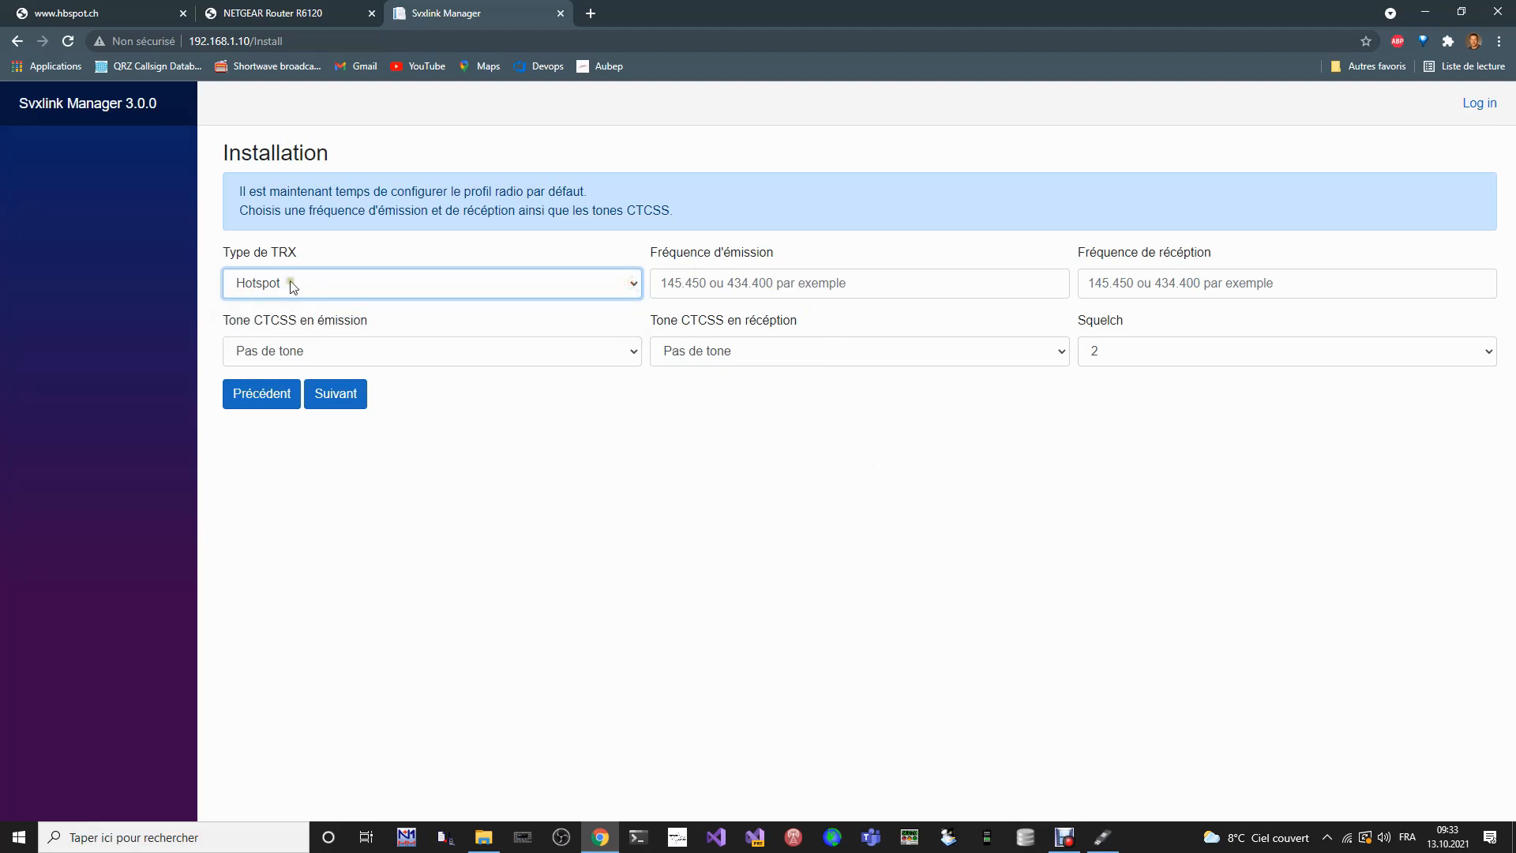
left_click(565, 249)
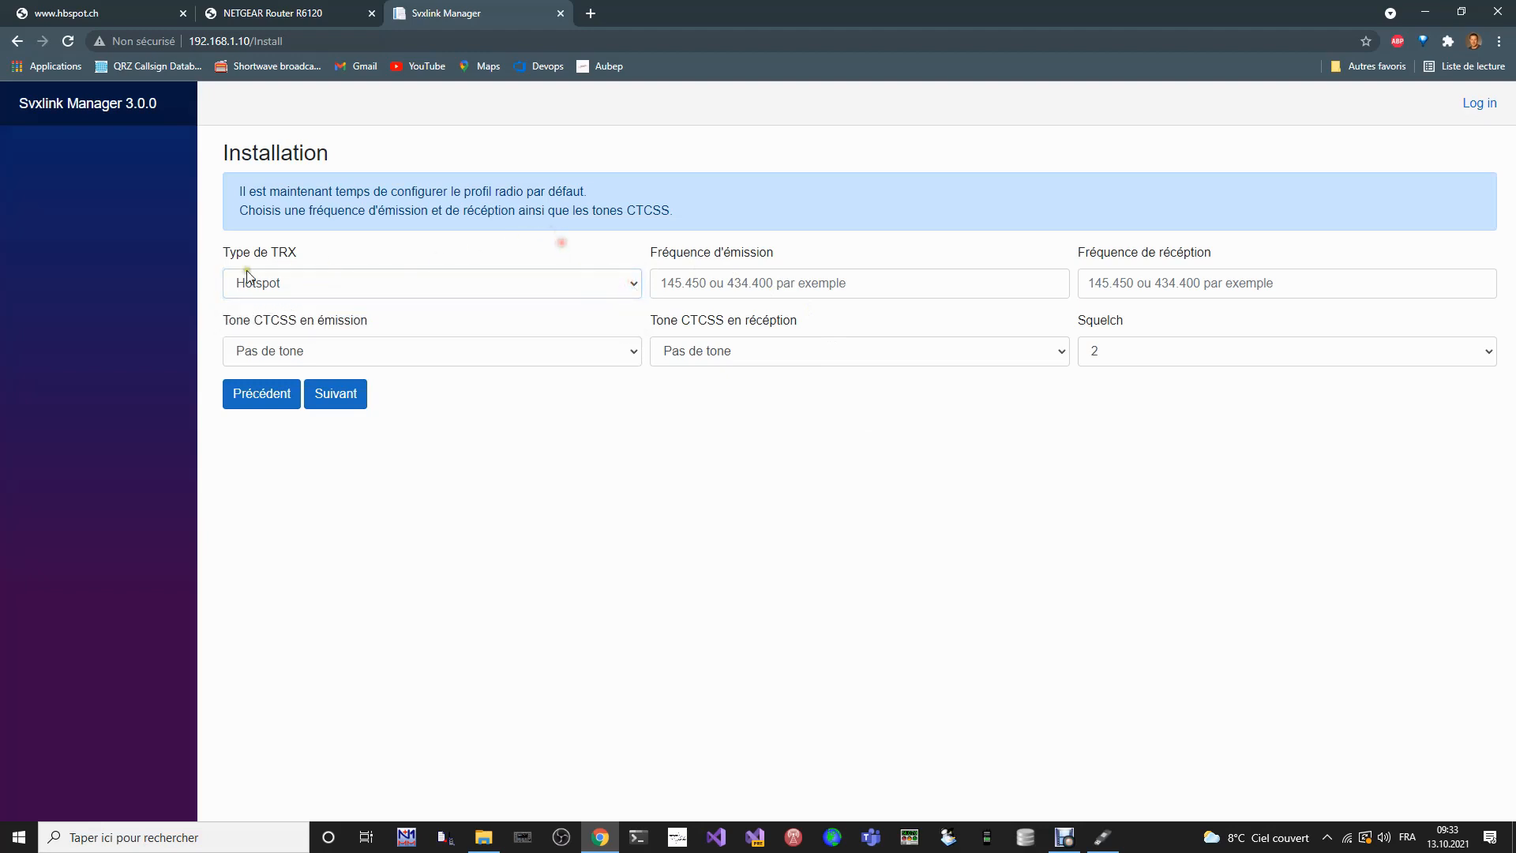
left_click(338, 287)
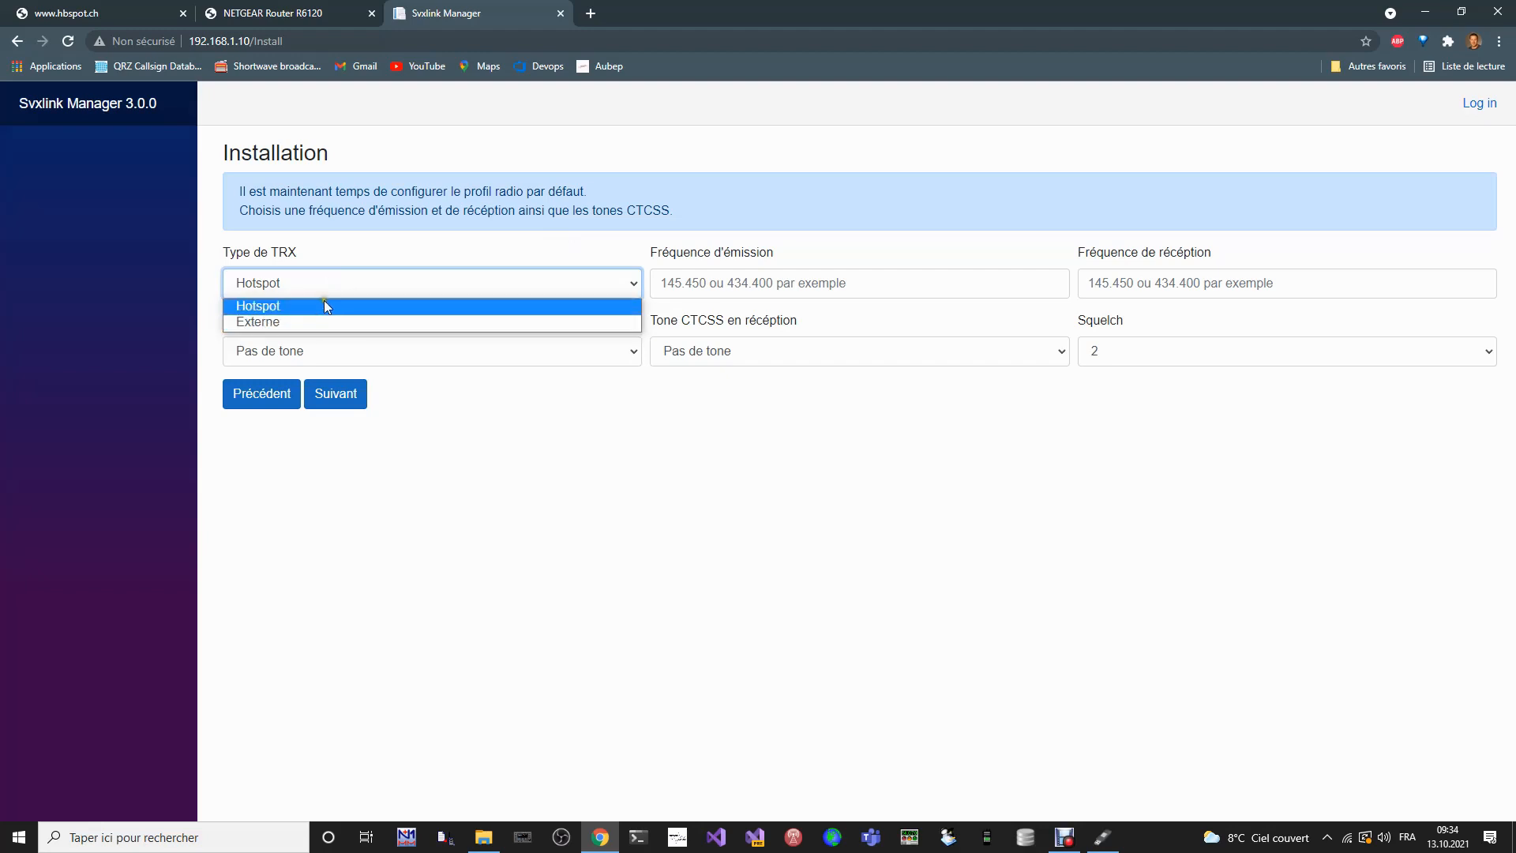
left_click(324, 307)
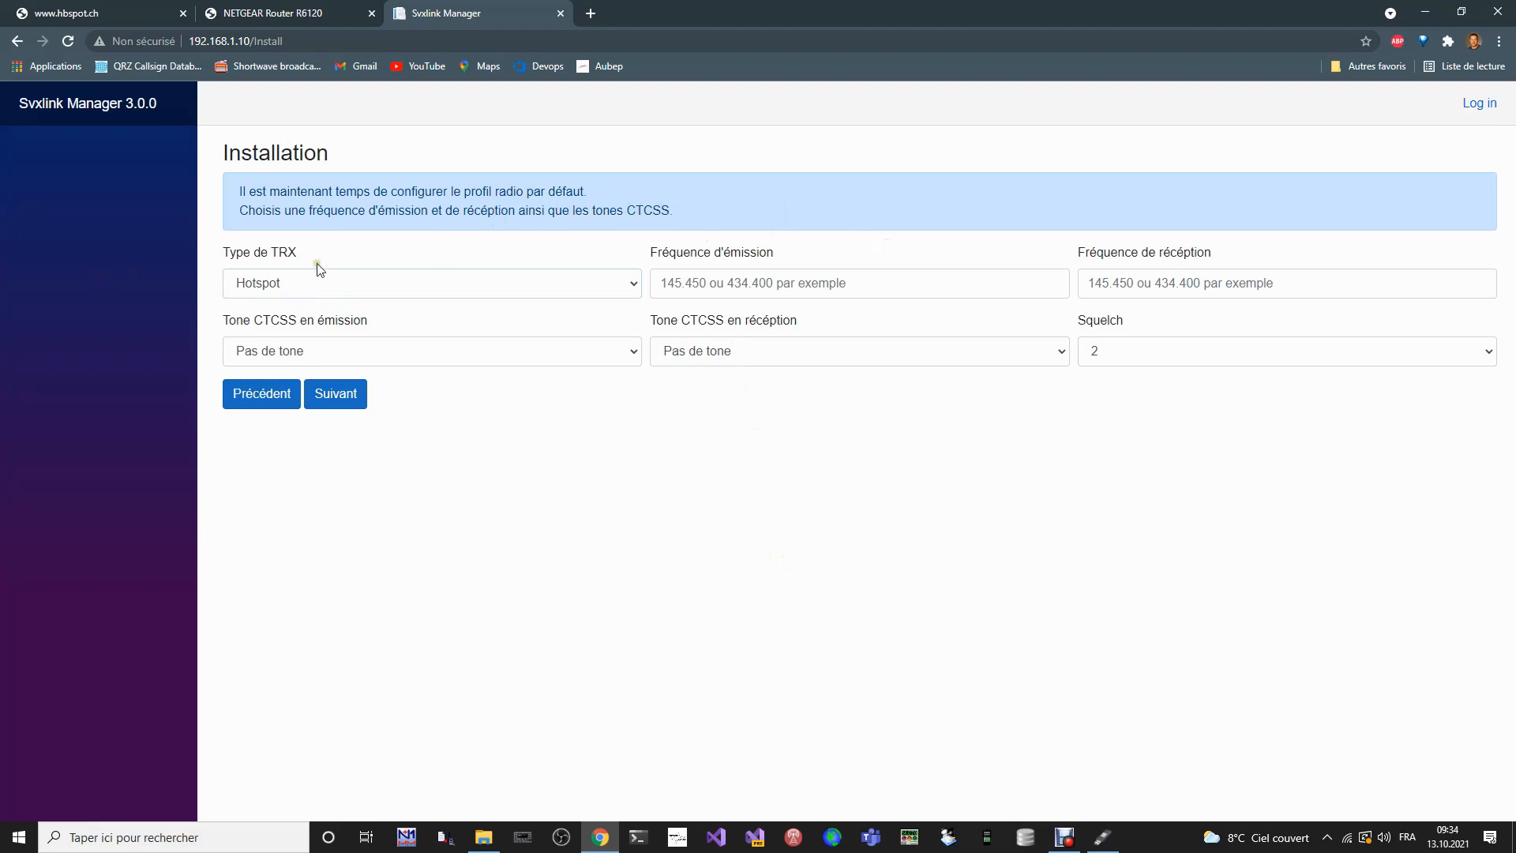
- Set the radio profile's transmit frequency to 434.600
left_click(713, 283)
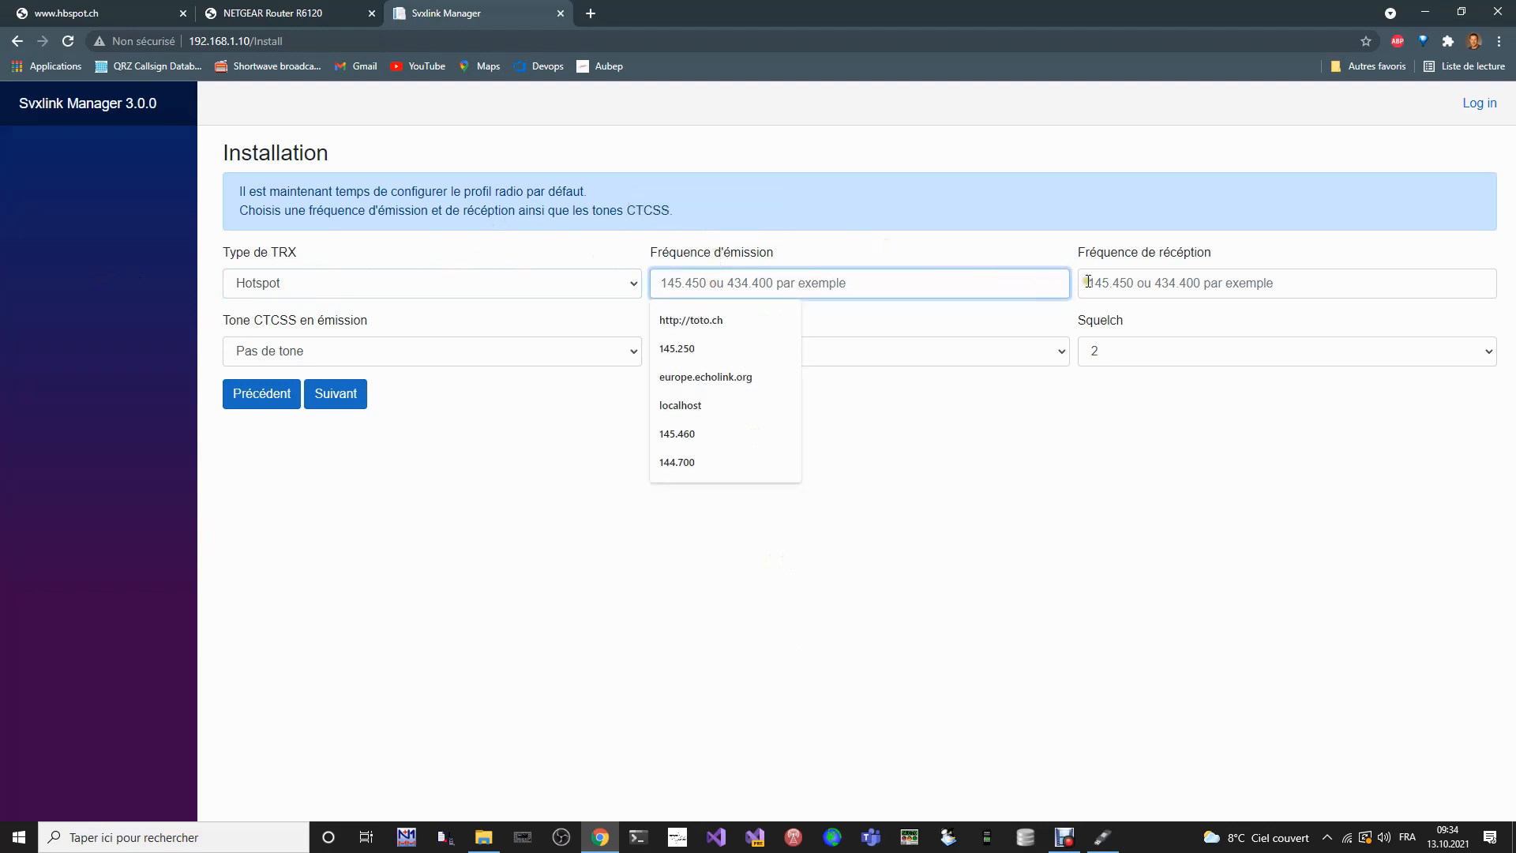
left_click(1046, 251)
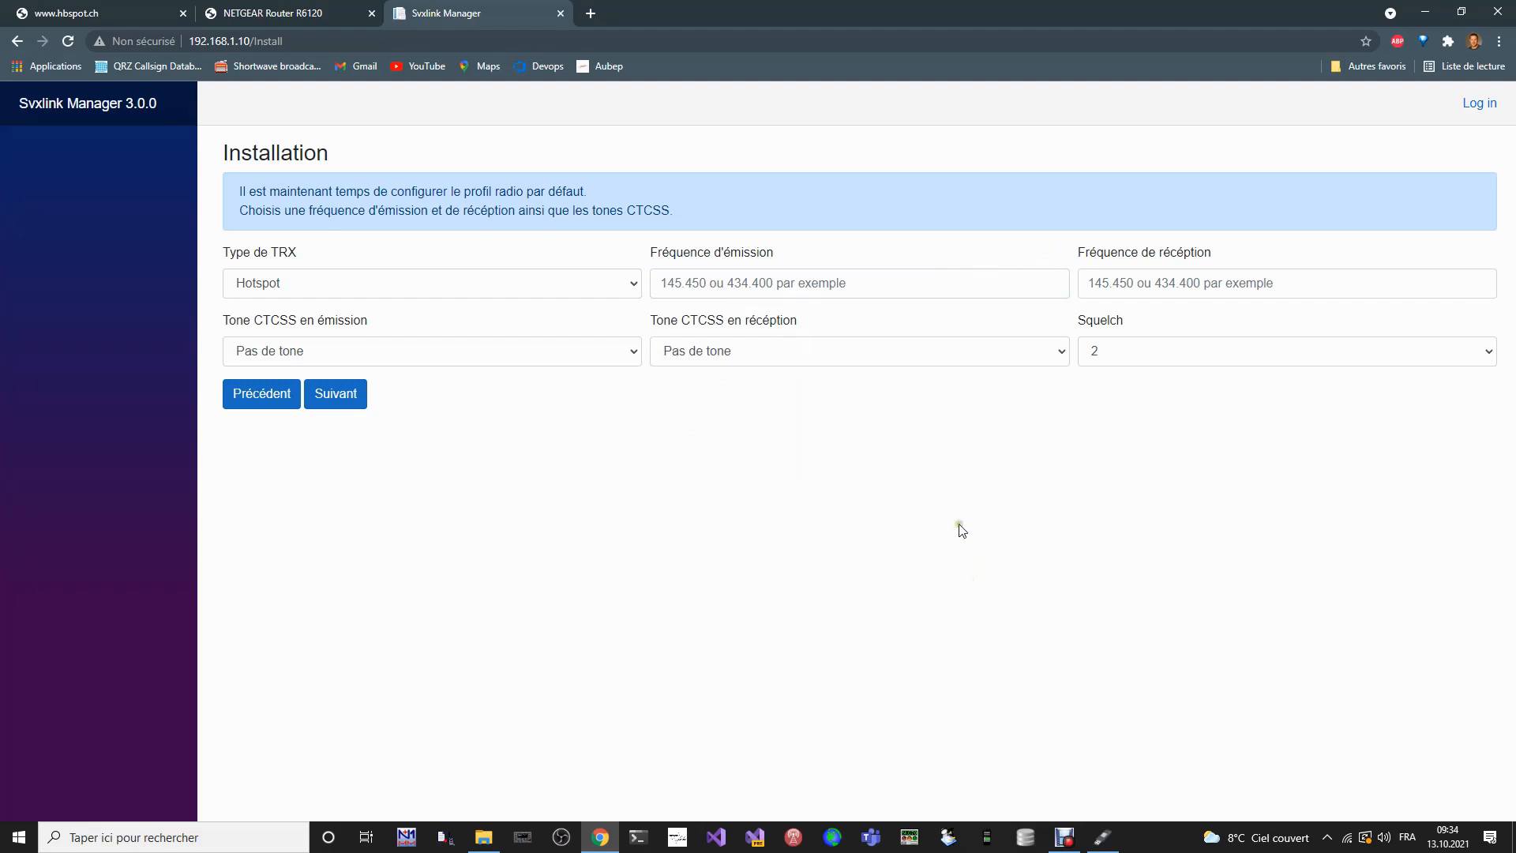
left_click(790, 282)
type("434")
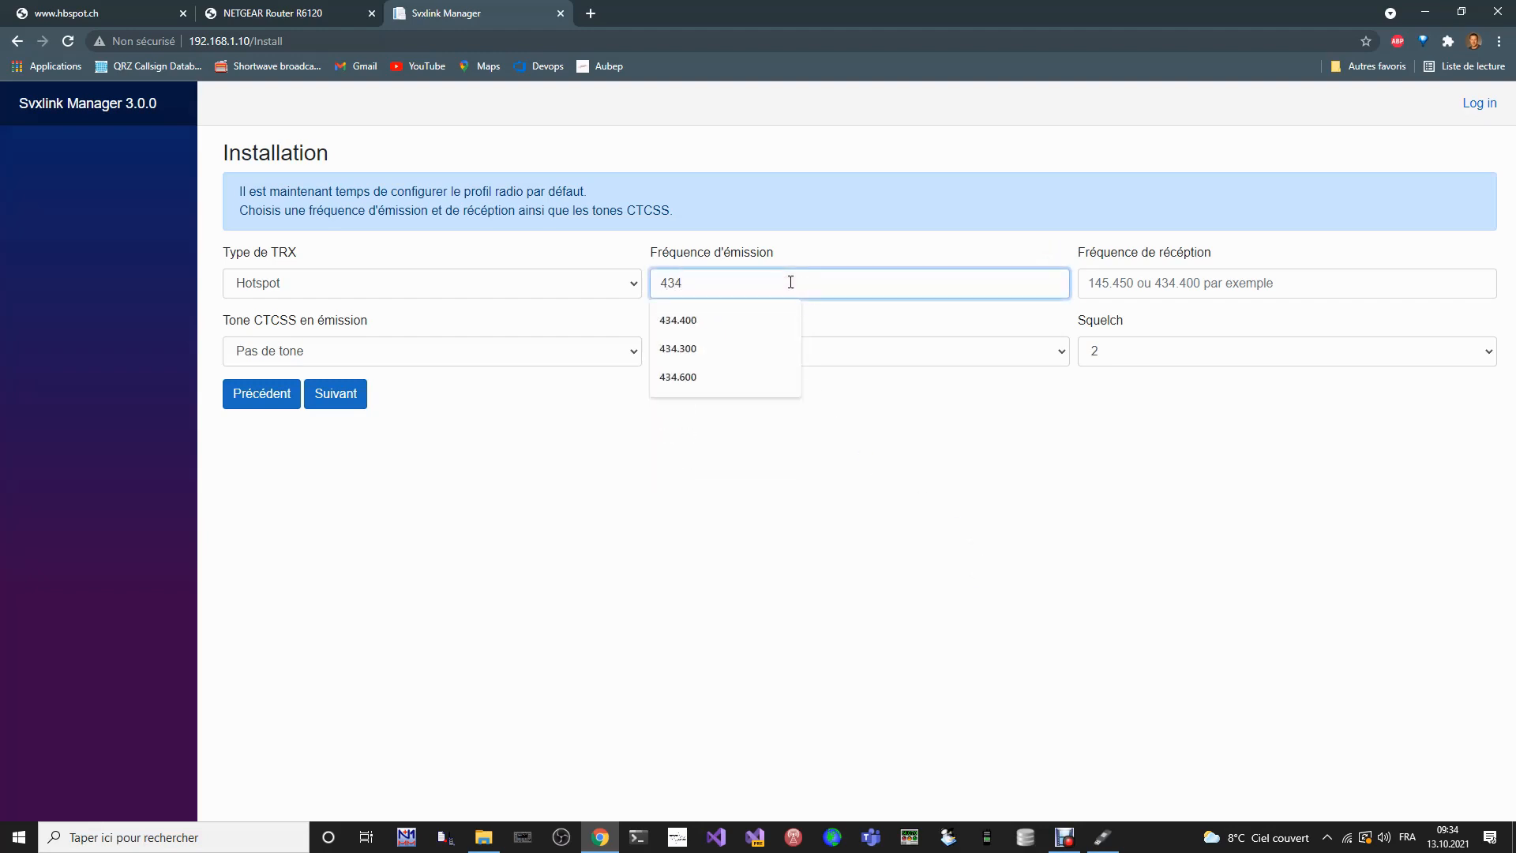
type(".600")
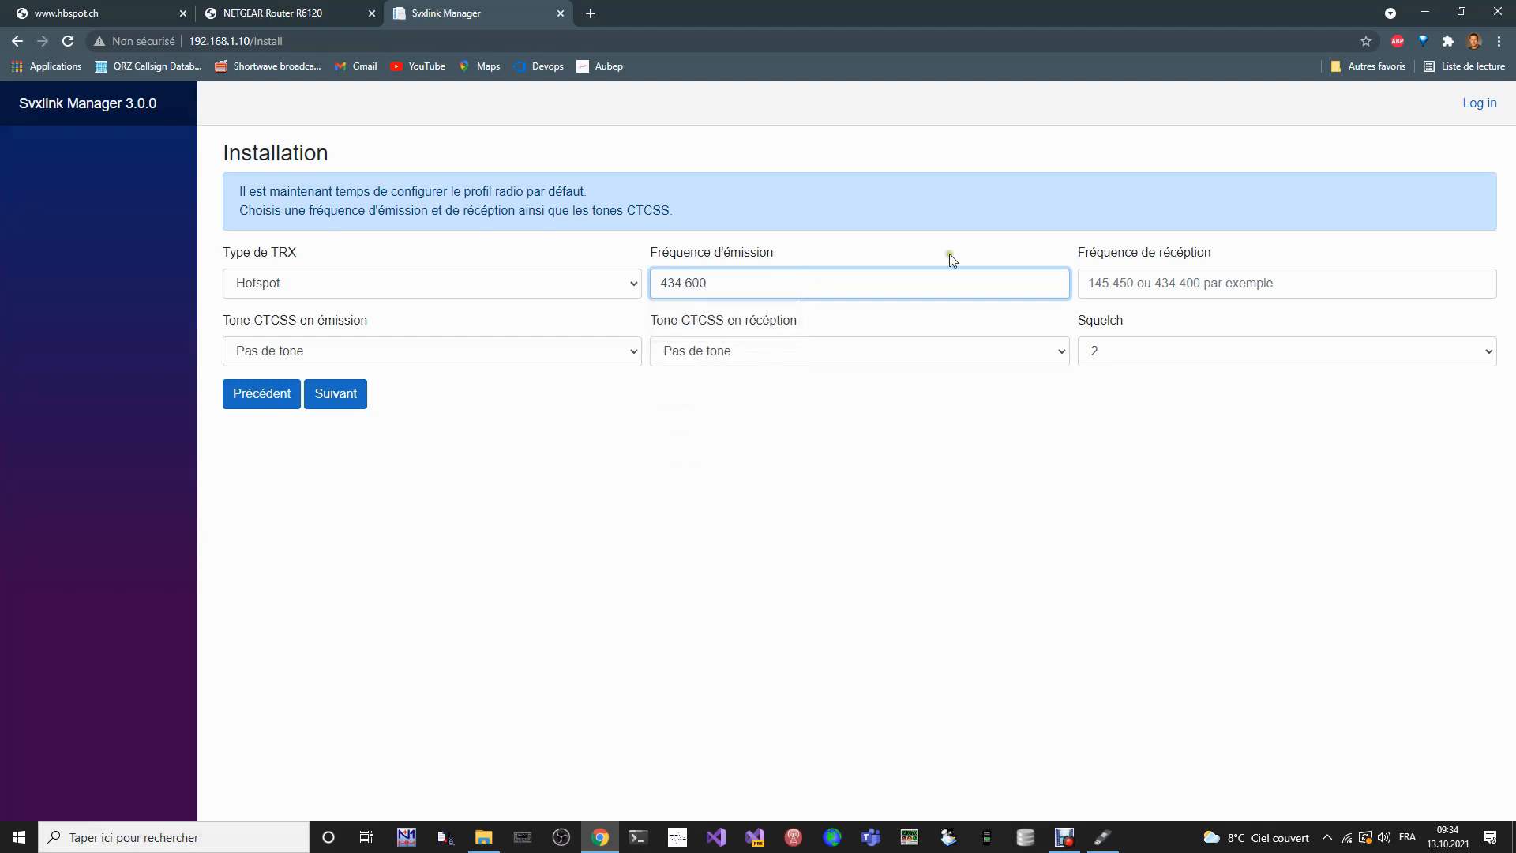
- Set the radio profile's receive frequency to 434.600
left_click(1137, 281)
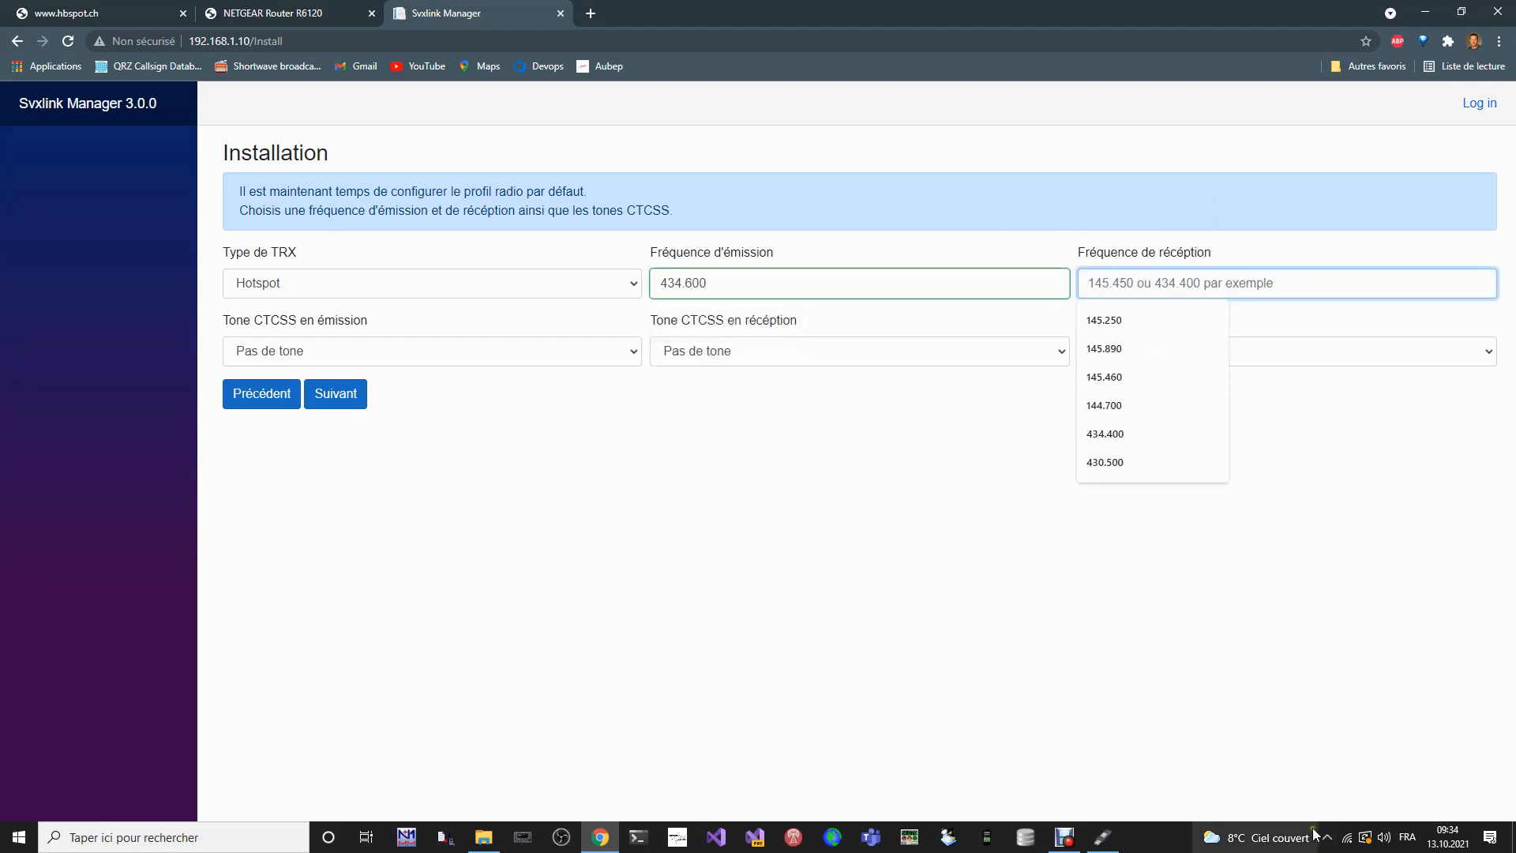
mouse_move(1314, 833)
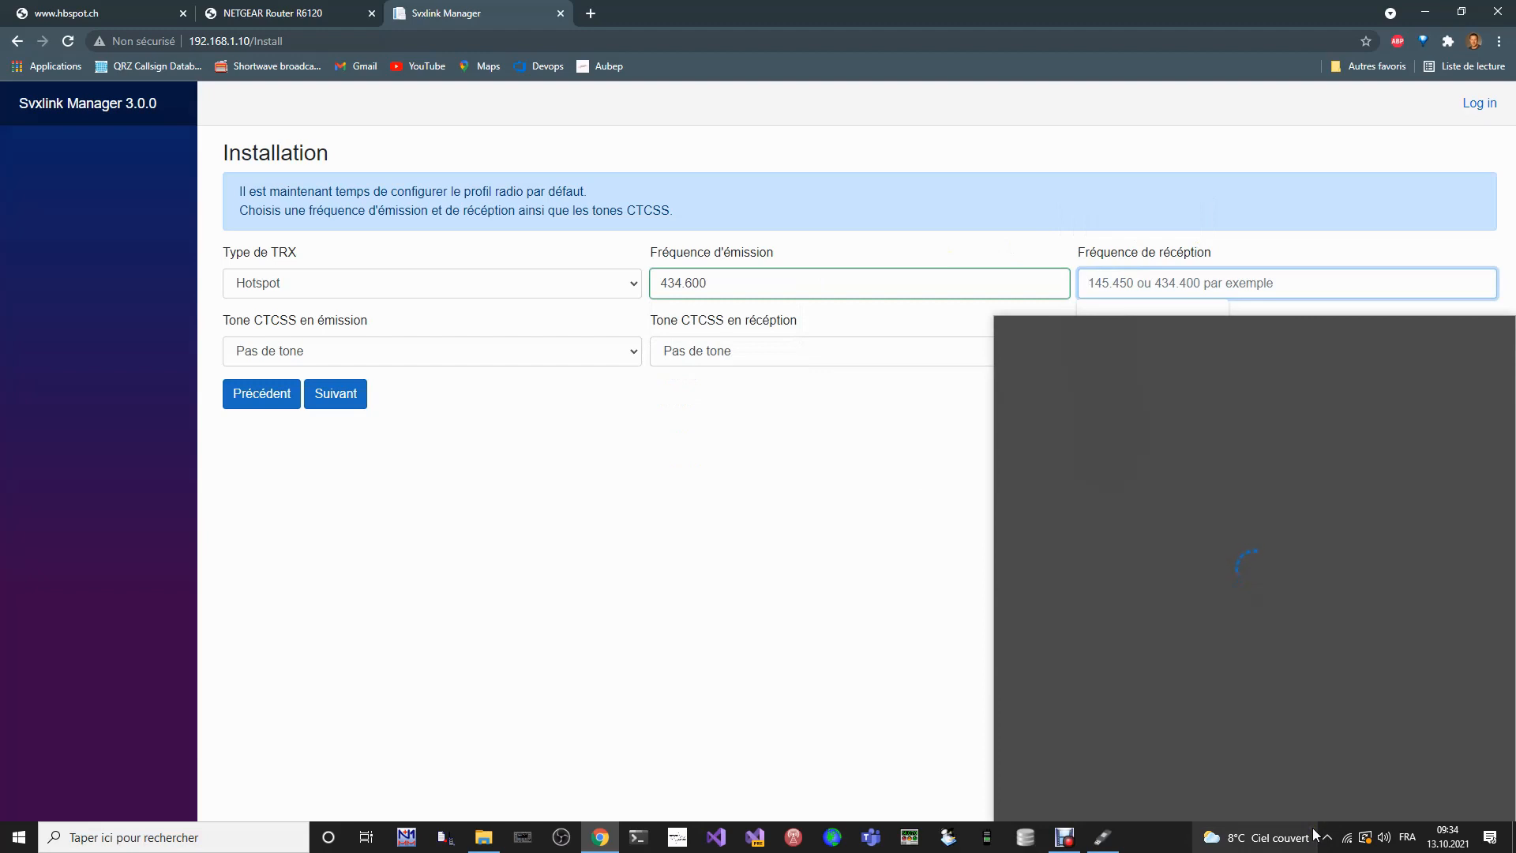
left_click(640, 585)
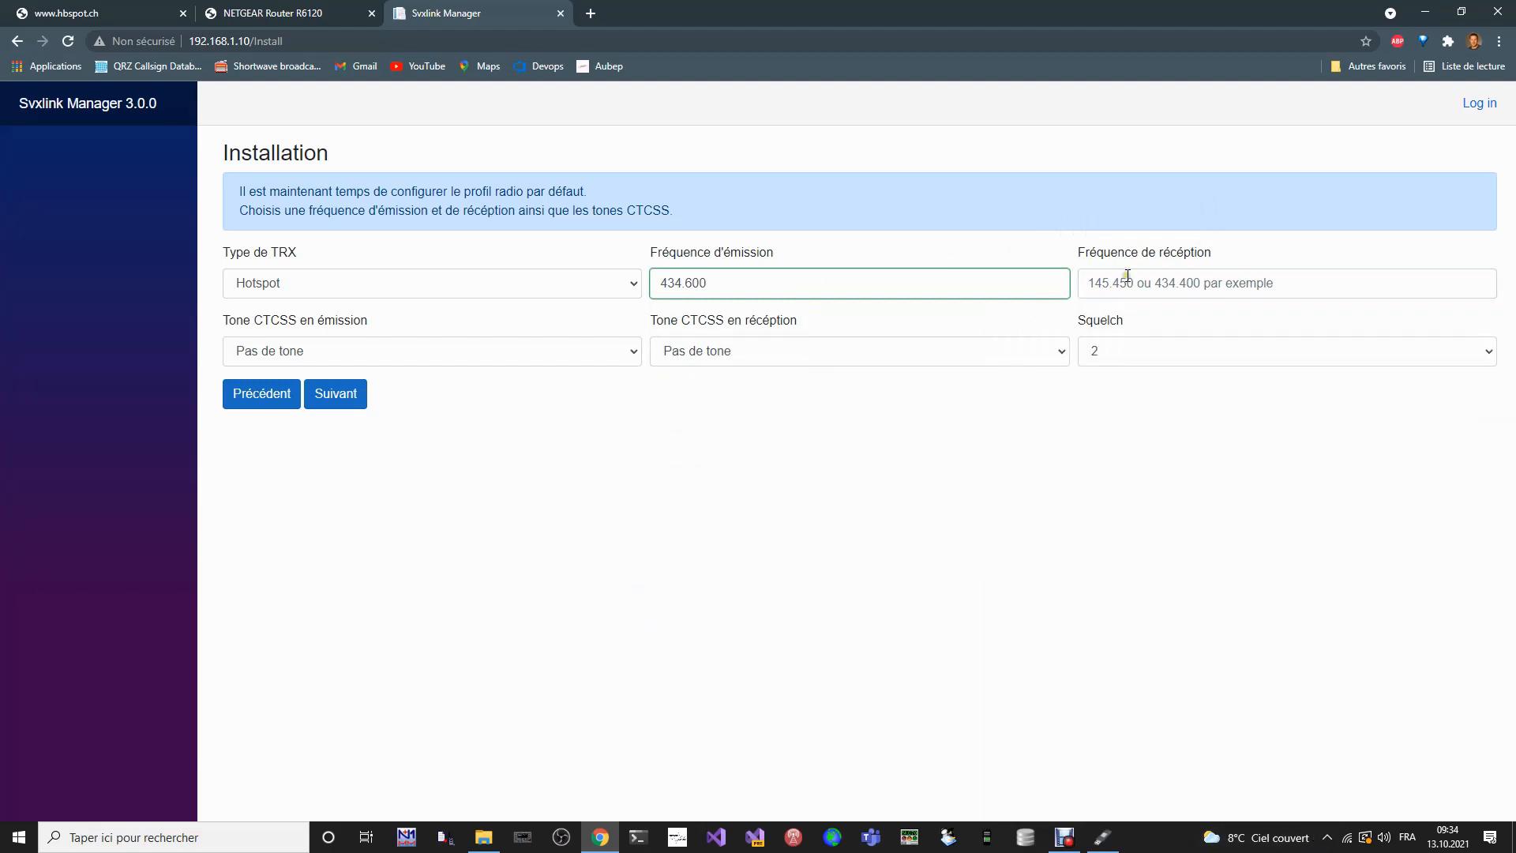
left_click(1127, 278)
type("4")
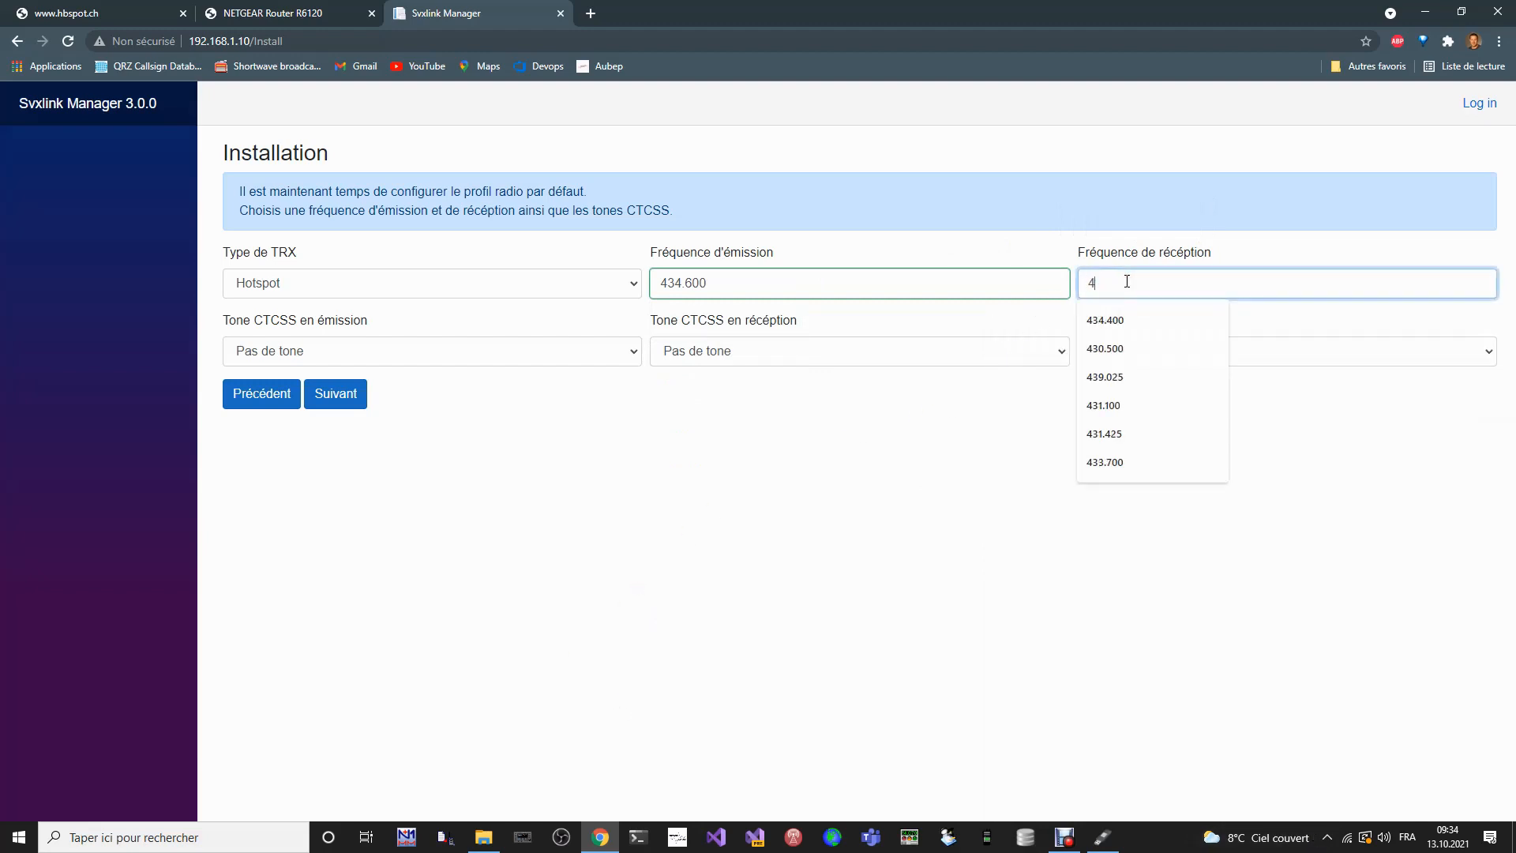
type("34.")
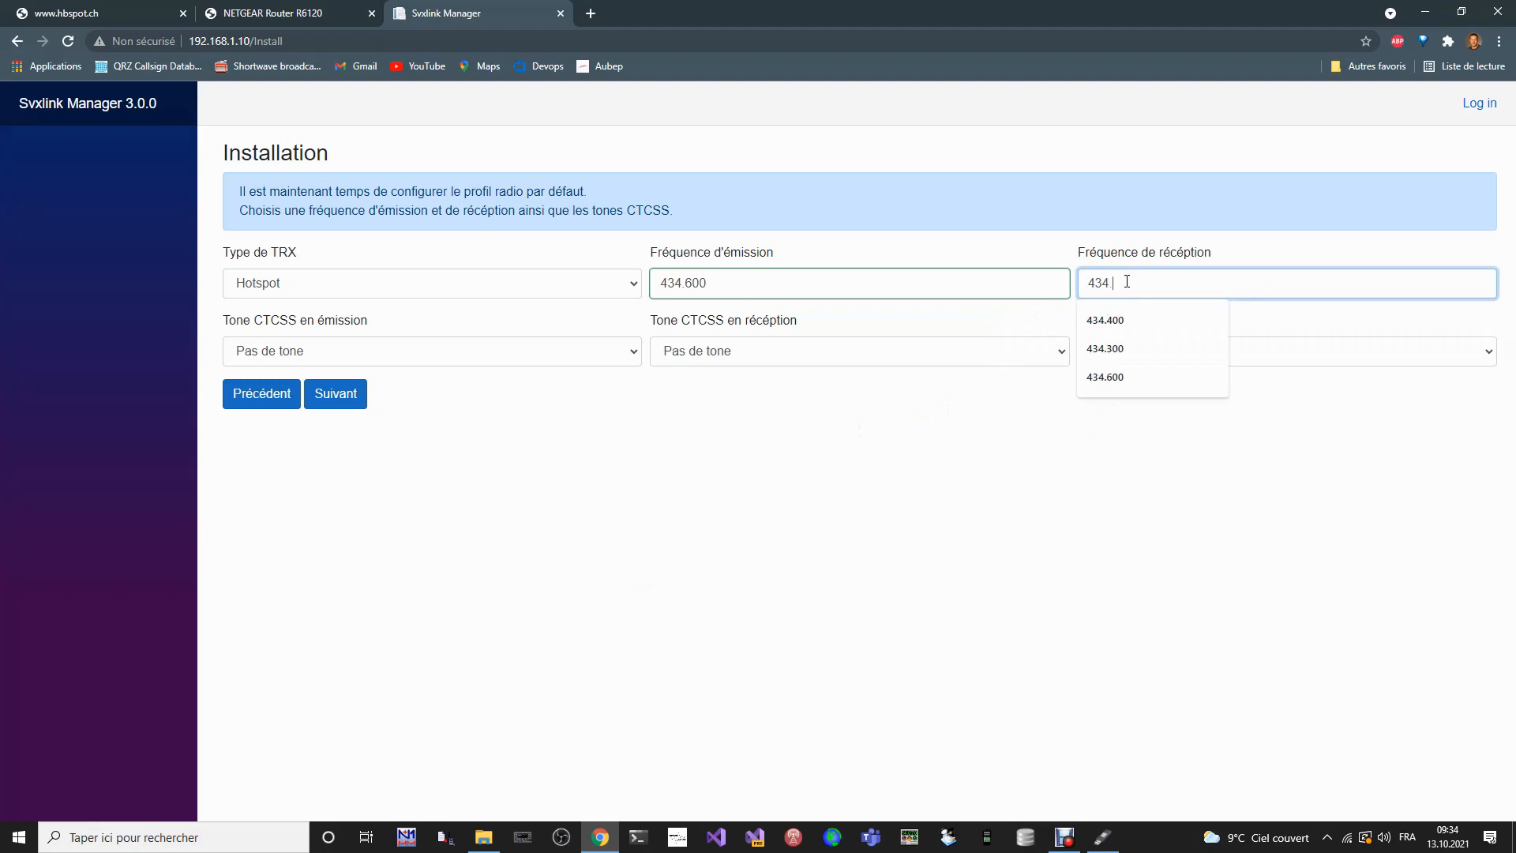
type("600")
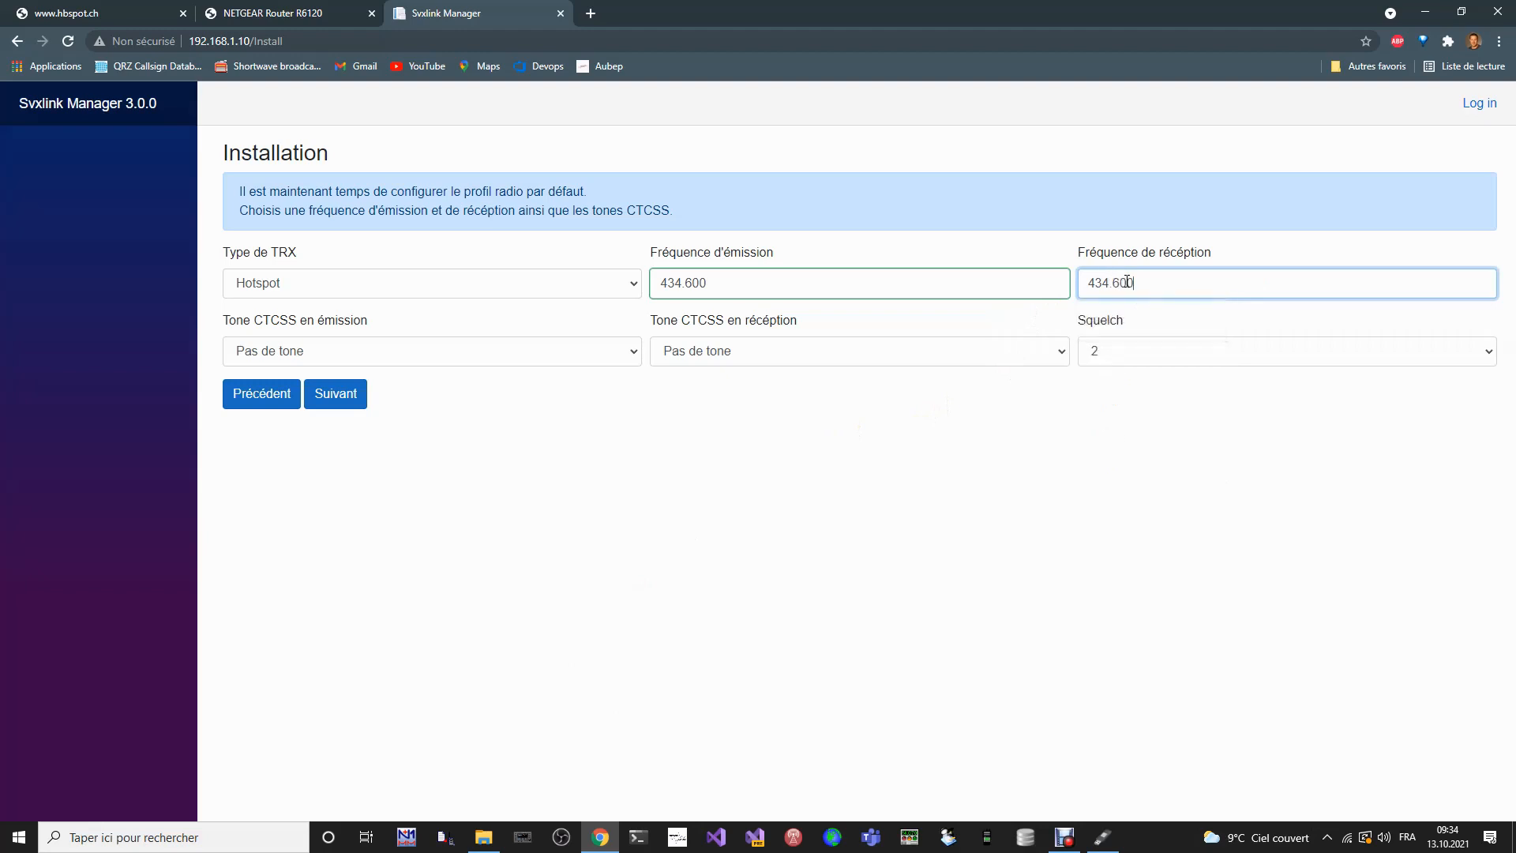
left_click(918, 462)
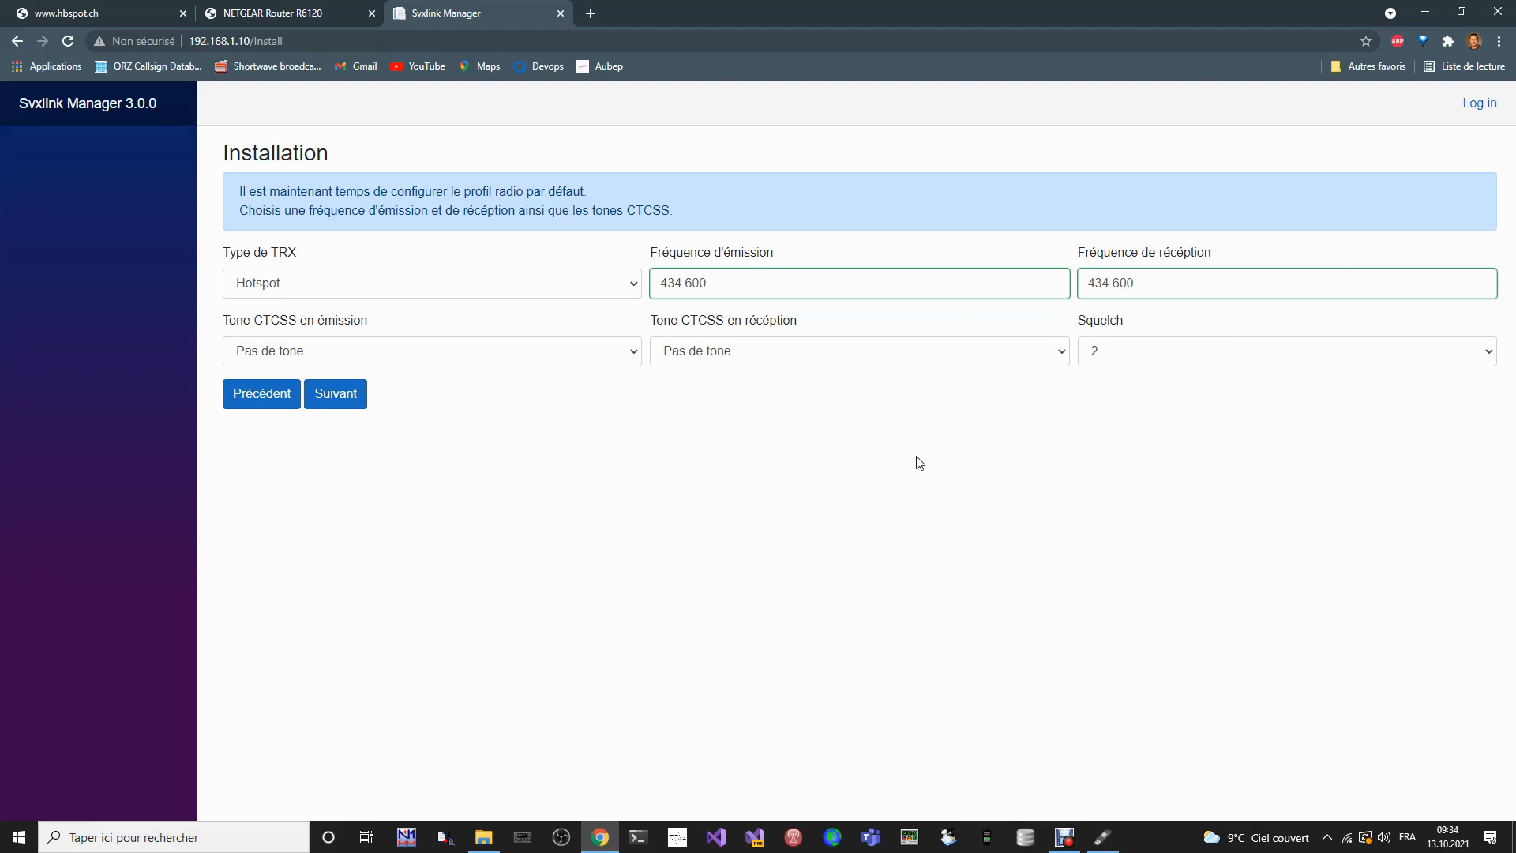
- Set both the transmit and receive CTCSS tones to 71.9 and continue to the Wi-Fi setup
left_click(574, 353)
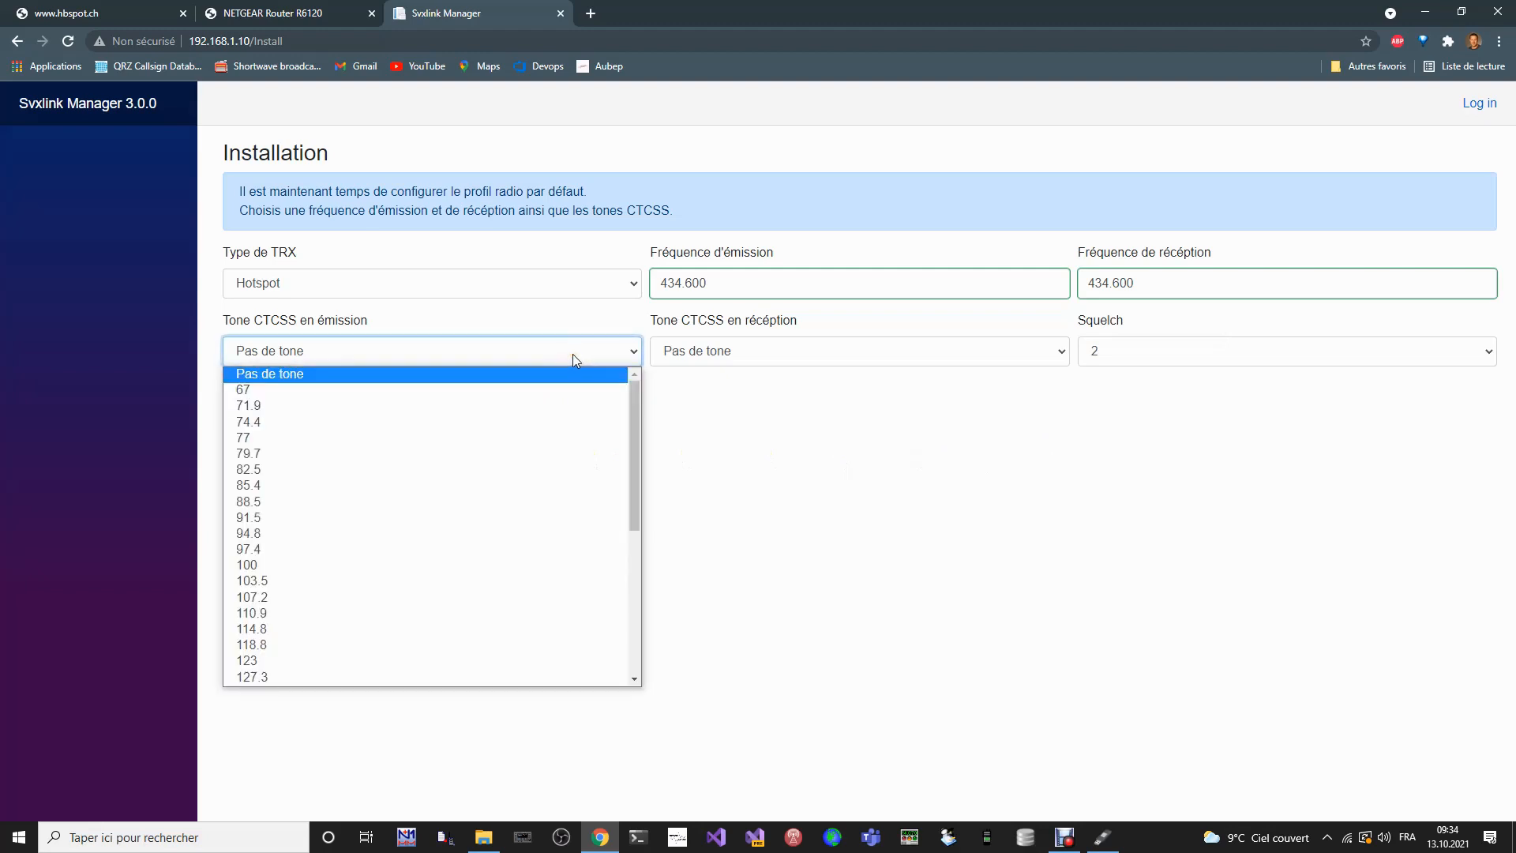
left_click(378, 405)
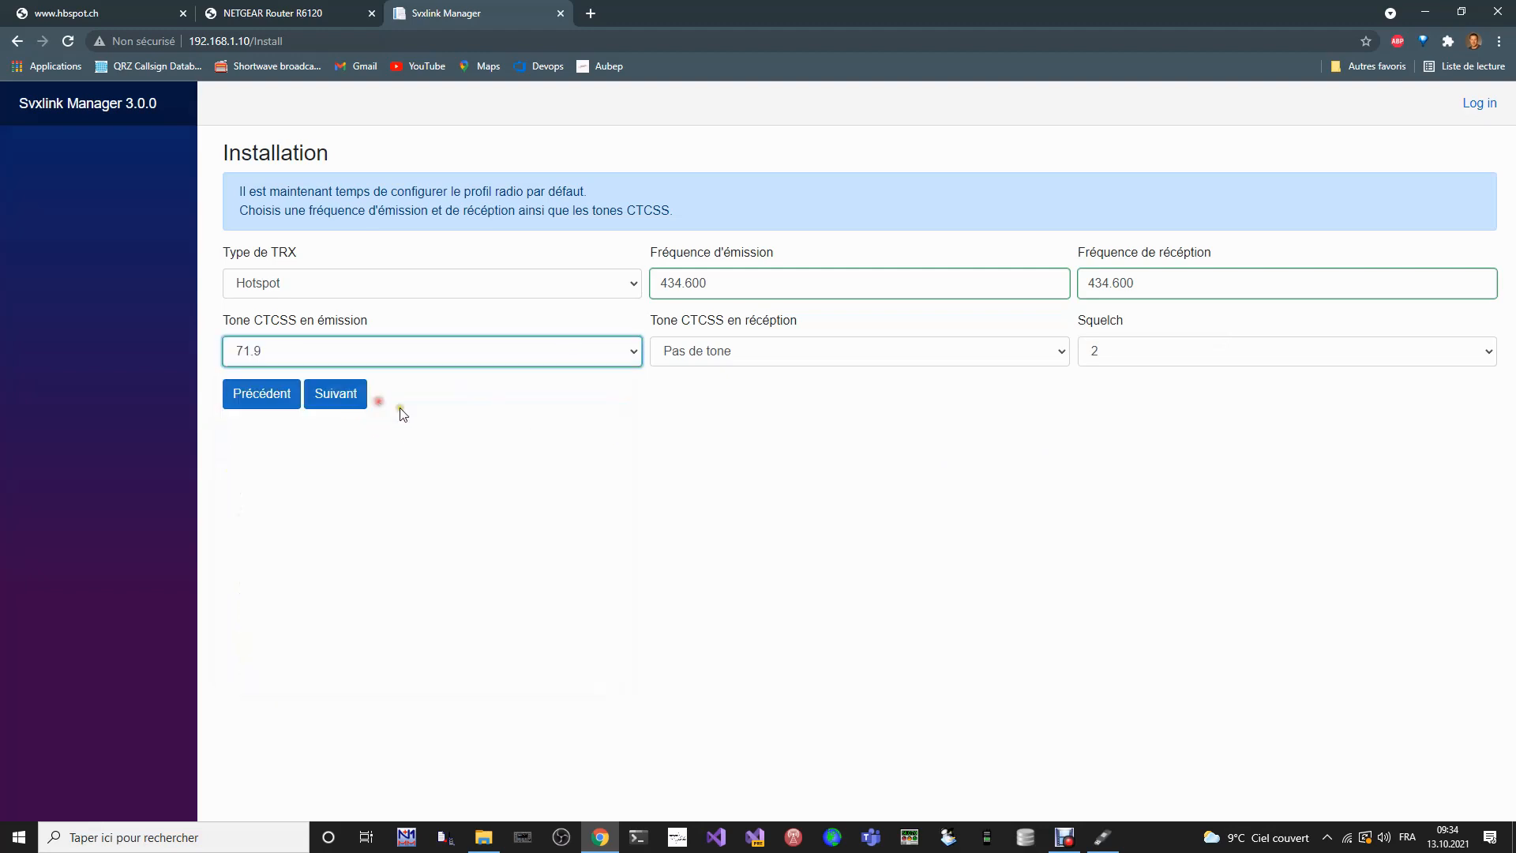
left_click(826, 354)
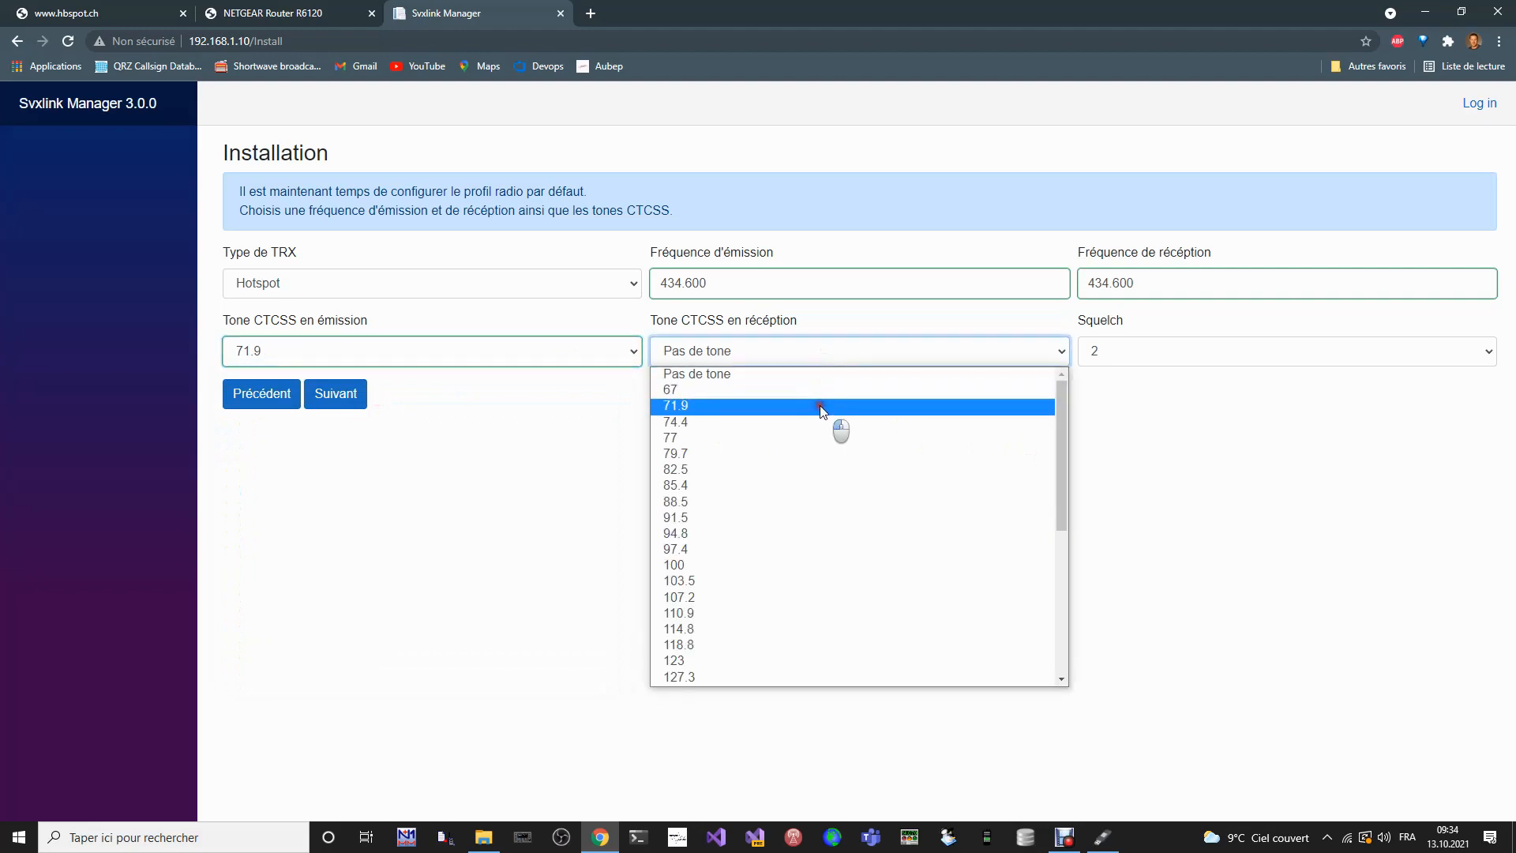
left_click(820, 405)
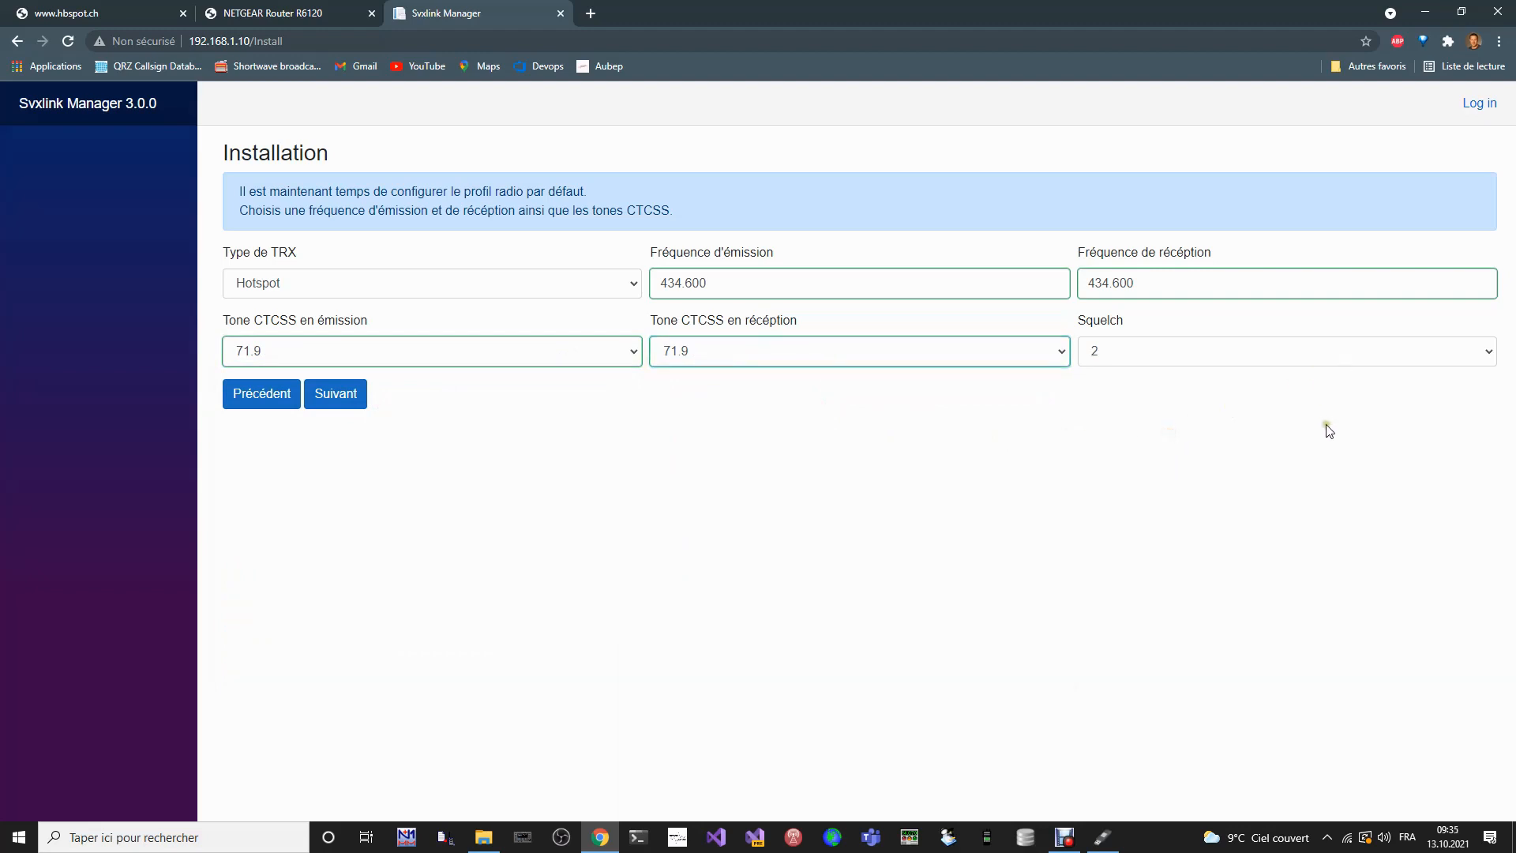
left_click(353, 399)
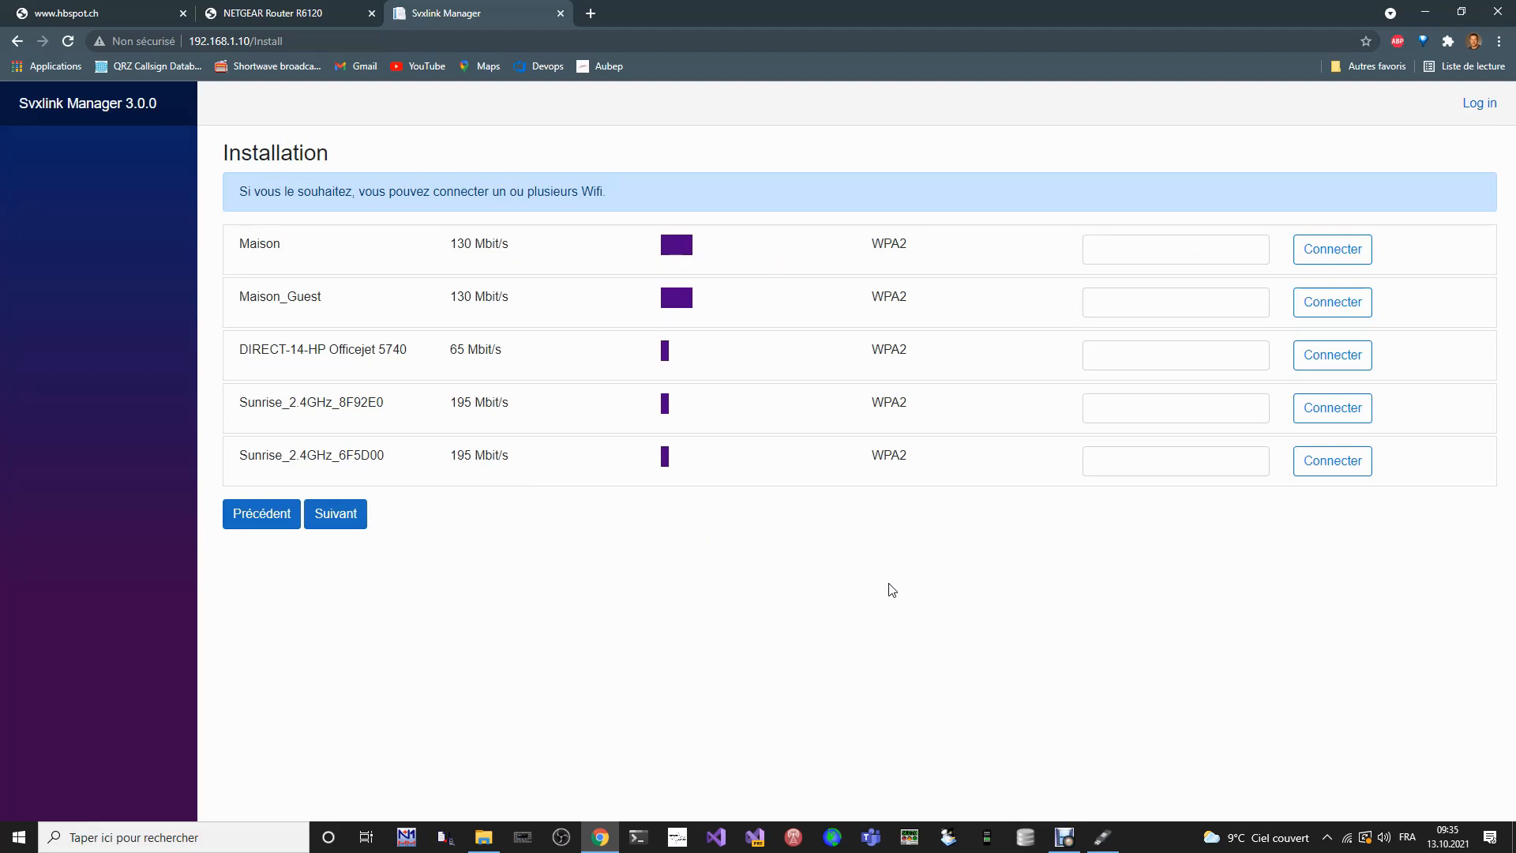
- Skip connecting to a Wi-Fi network and accept the update to version 3.1.0, continuing to the installation summary
left_click(1140, 254)
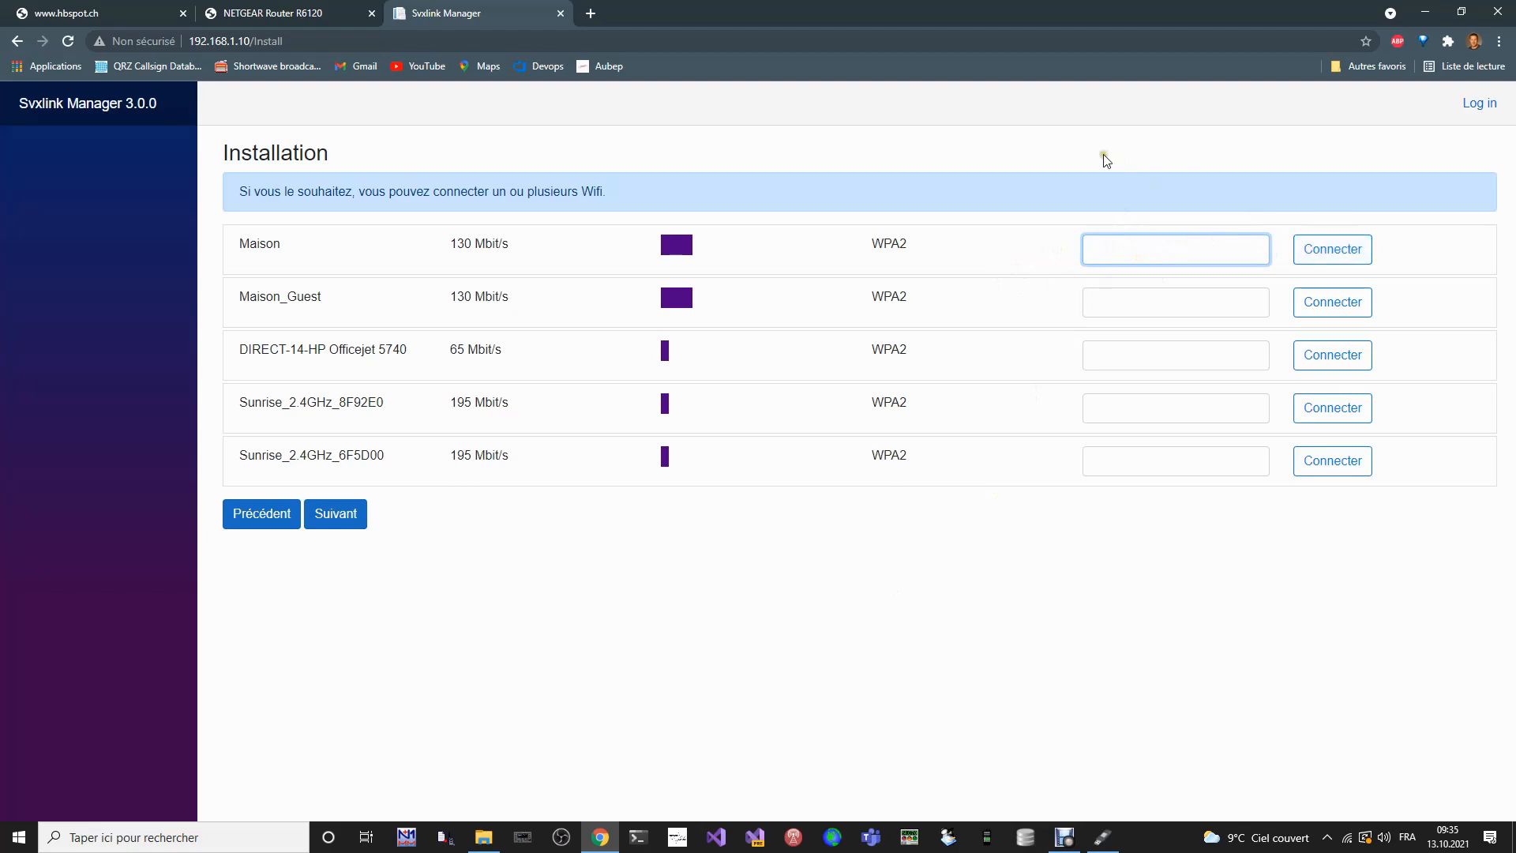
left_click(975, 651)
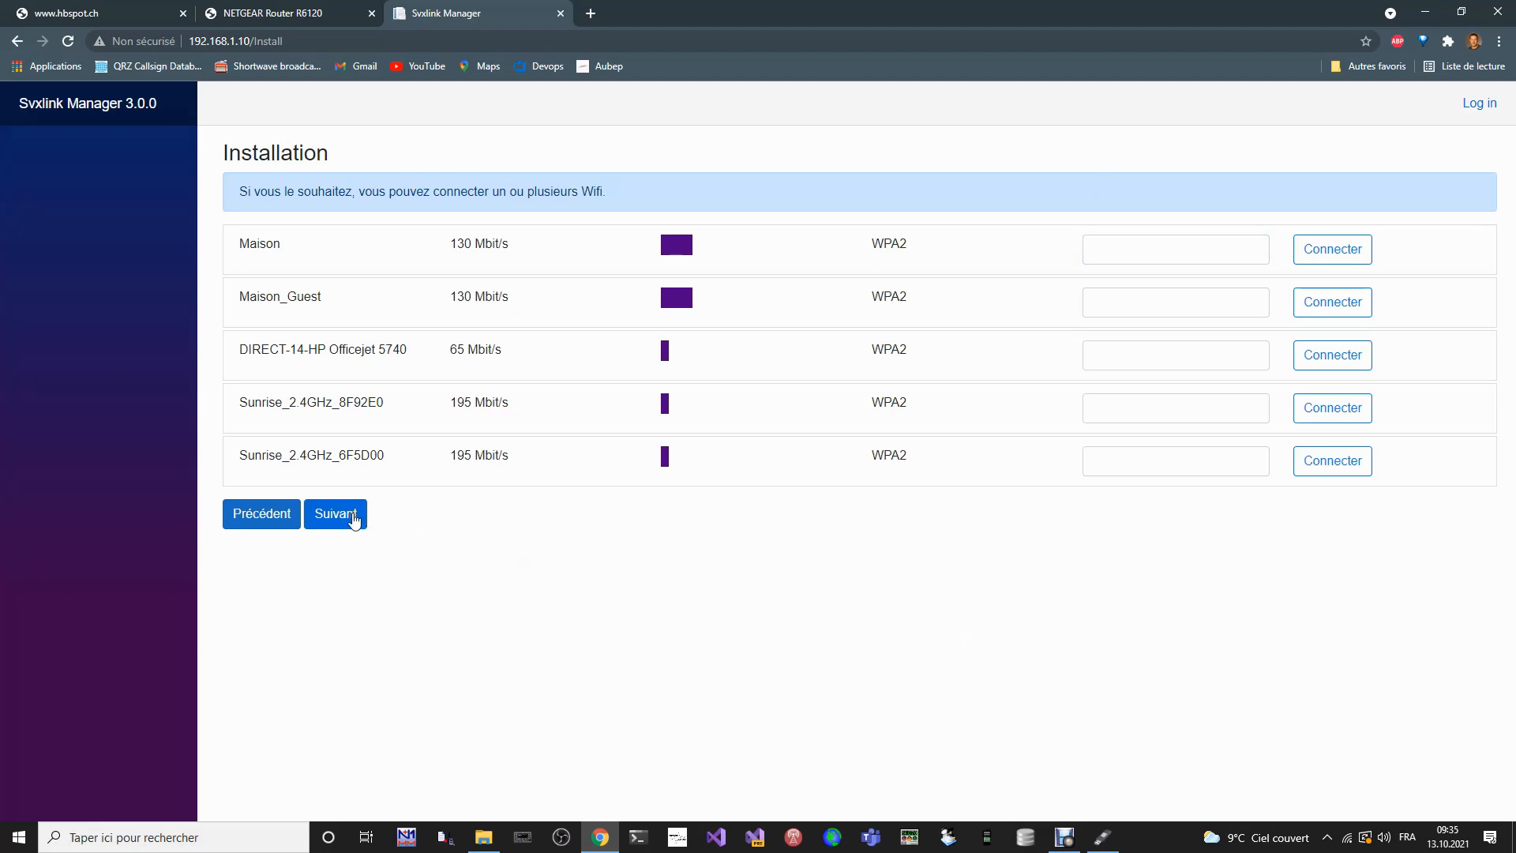
left_click(355, 517)
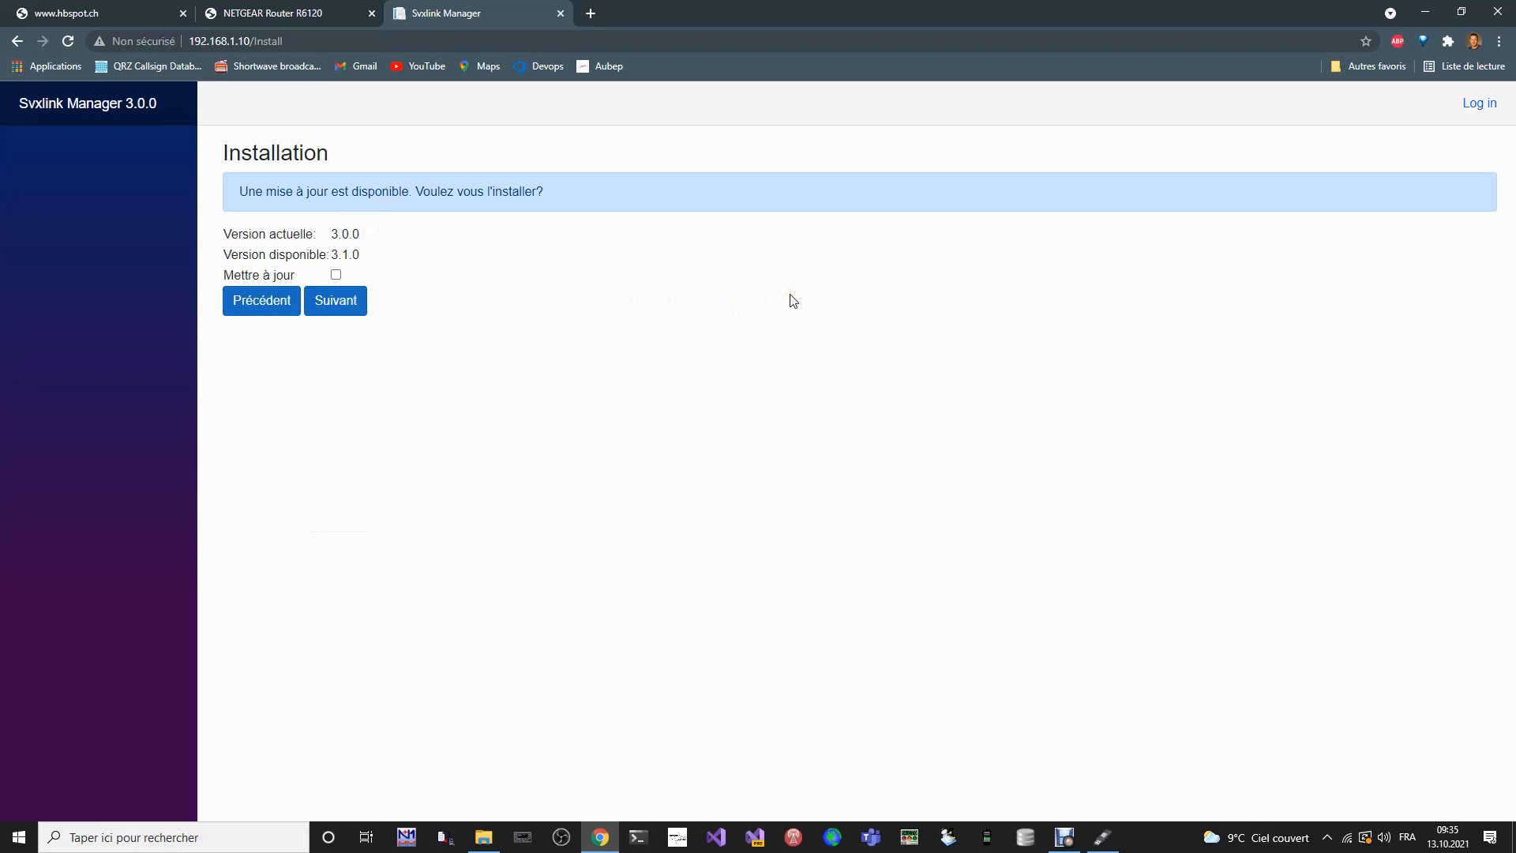
left_click(336, 275)
left_click(349, 311)
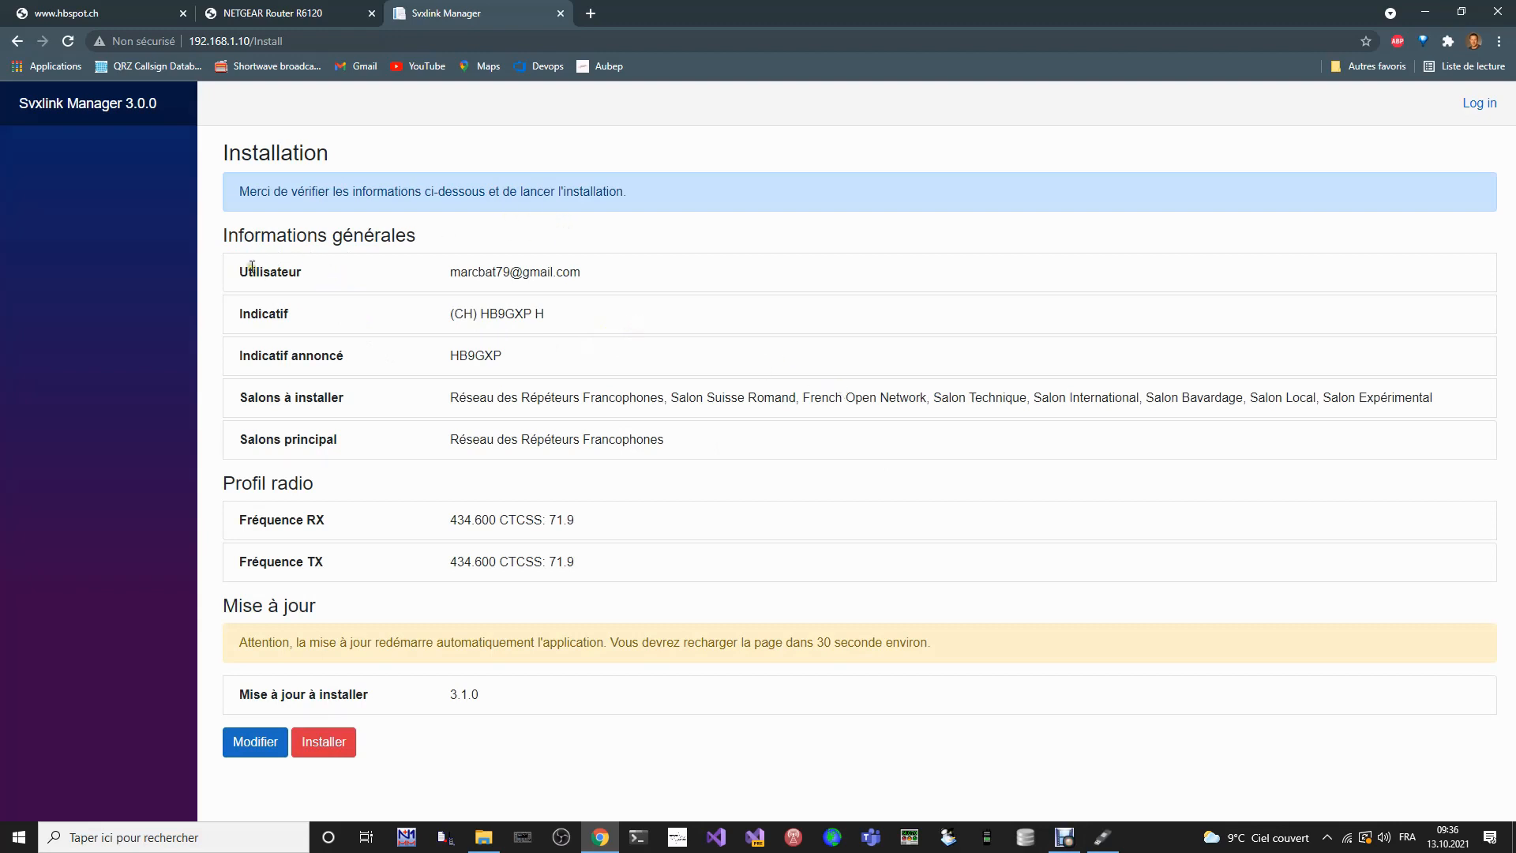
- Review the summary's callsigns, salons to install, main salon, pending update and the warning about the automatic restart
left_click(453, 315)
left_click_drag(453, 315, 580, 314)
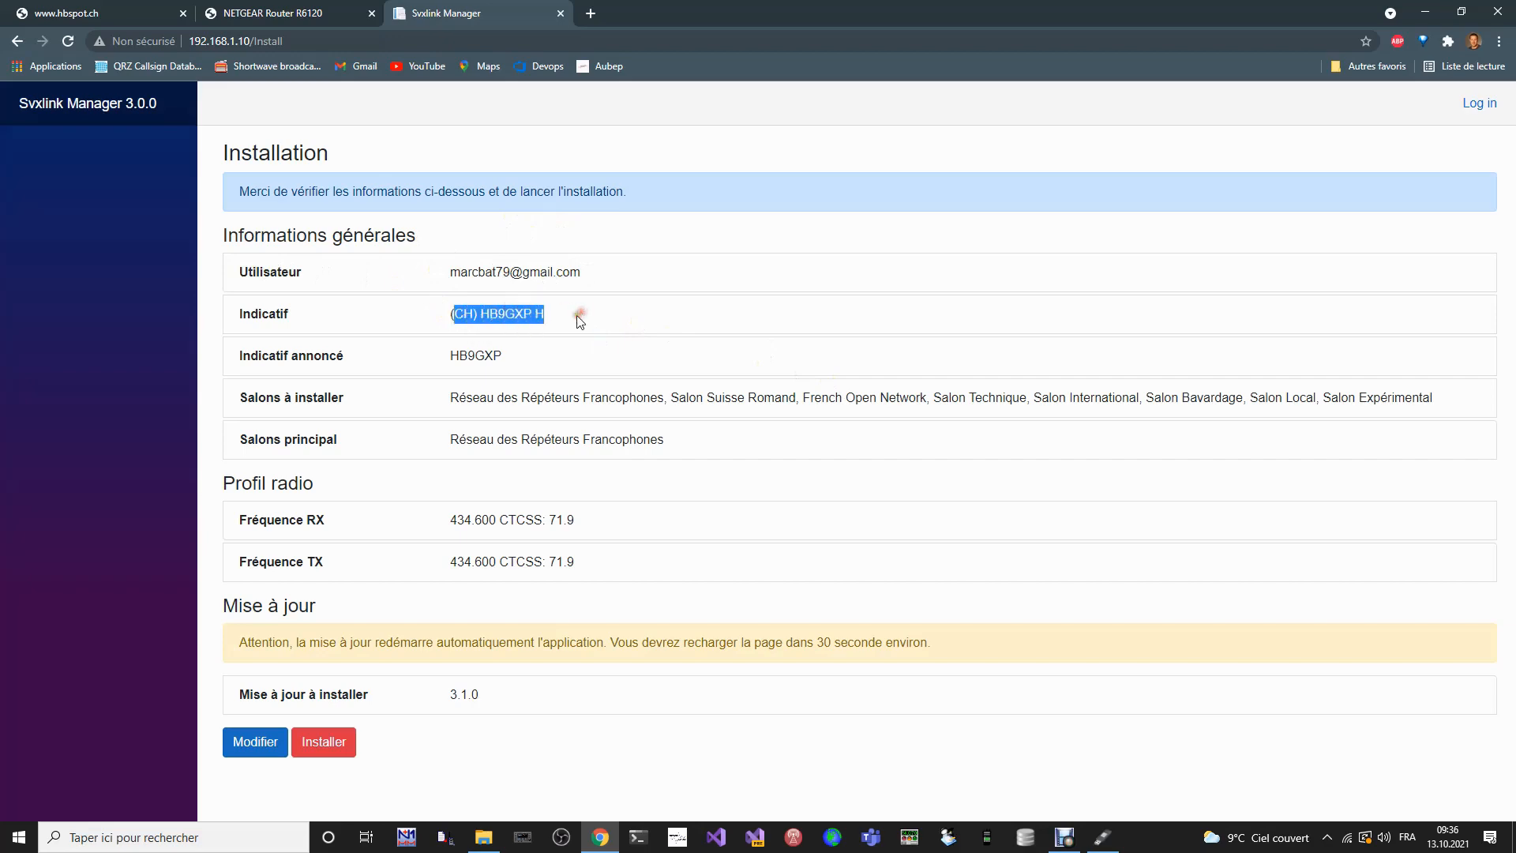
double_click(497, 355)
left_click(566, 355)
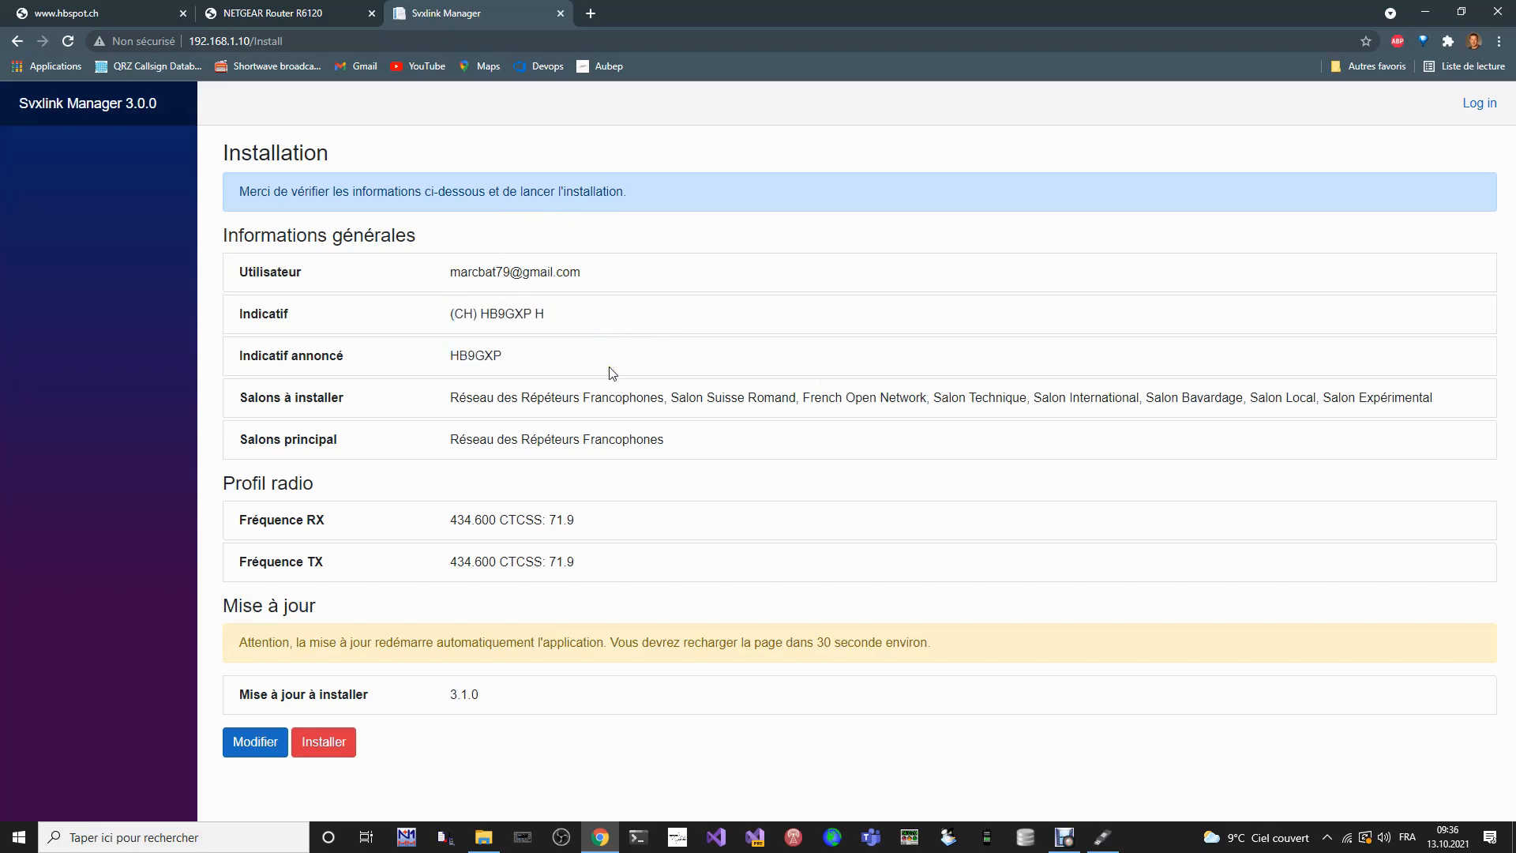
left_click_drag(449, 401, 1445, 400)
left_click_drag(430, 442, 690, 446)
left_click(690, 446)
left_click(513, 696)
left_click_drag(238, 642, 923, 626)
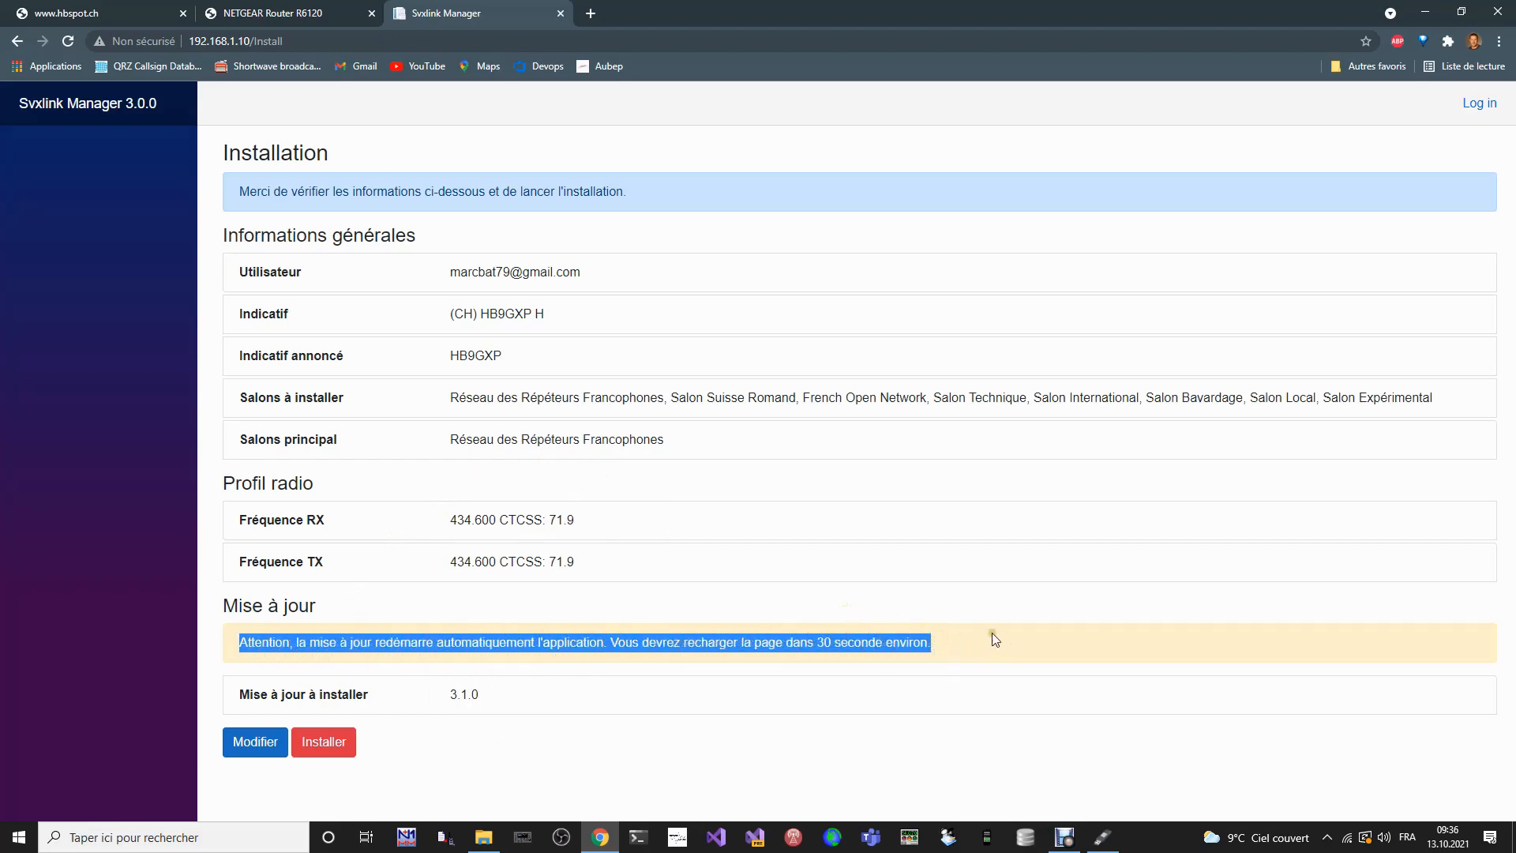
left_click(940, 622)
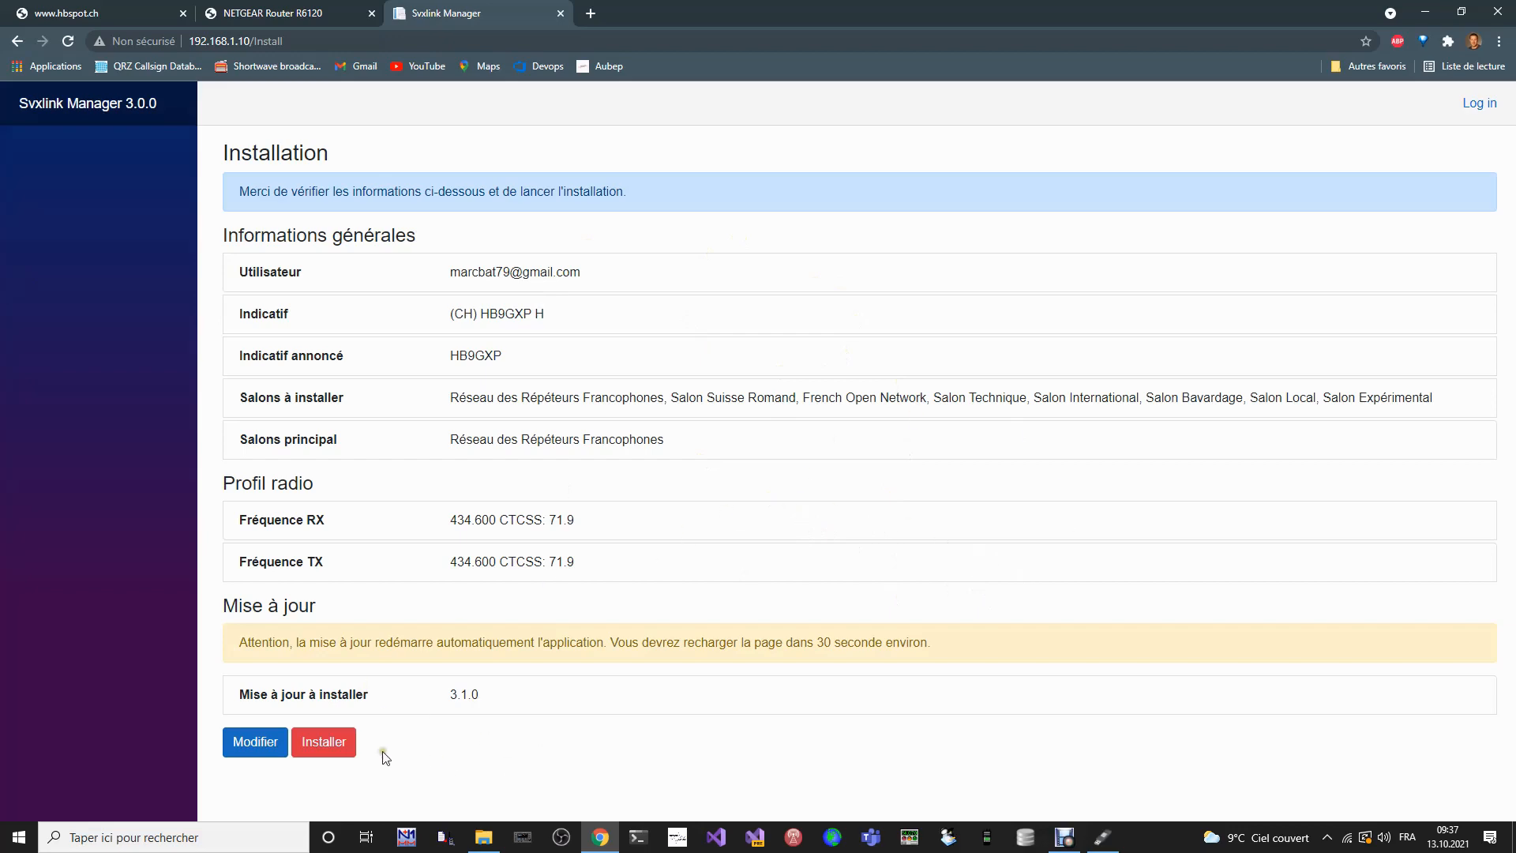
- Launch the installation with the reviewed settings and the update
left_click(331, 751)
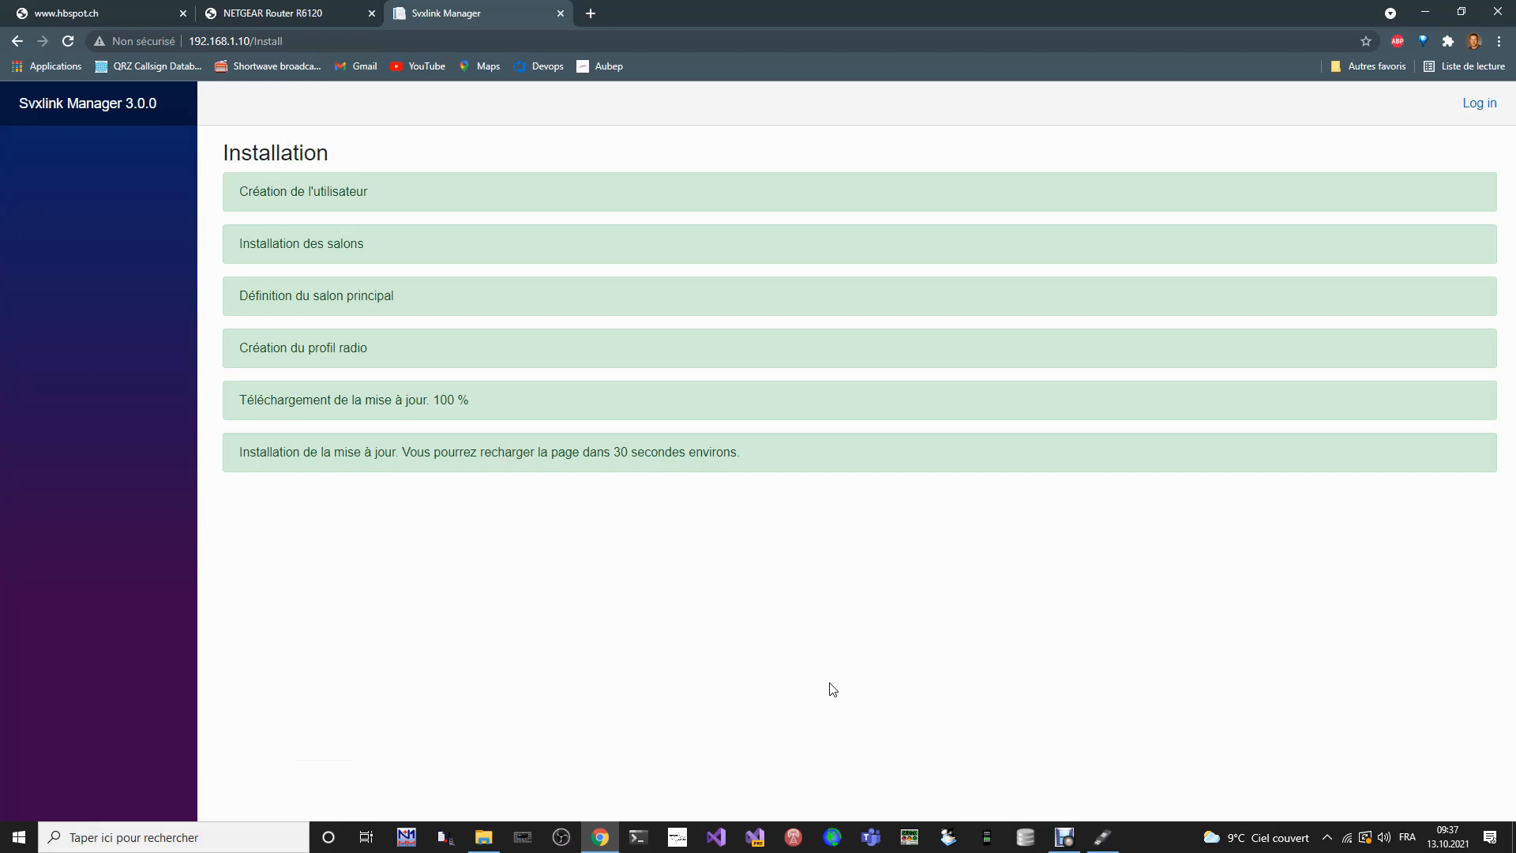
left_click(409, 560)
left_click(610, 131)
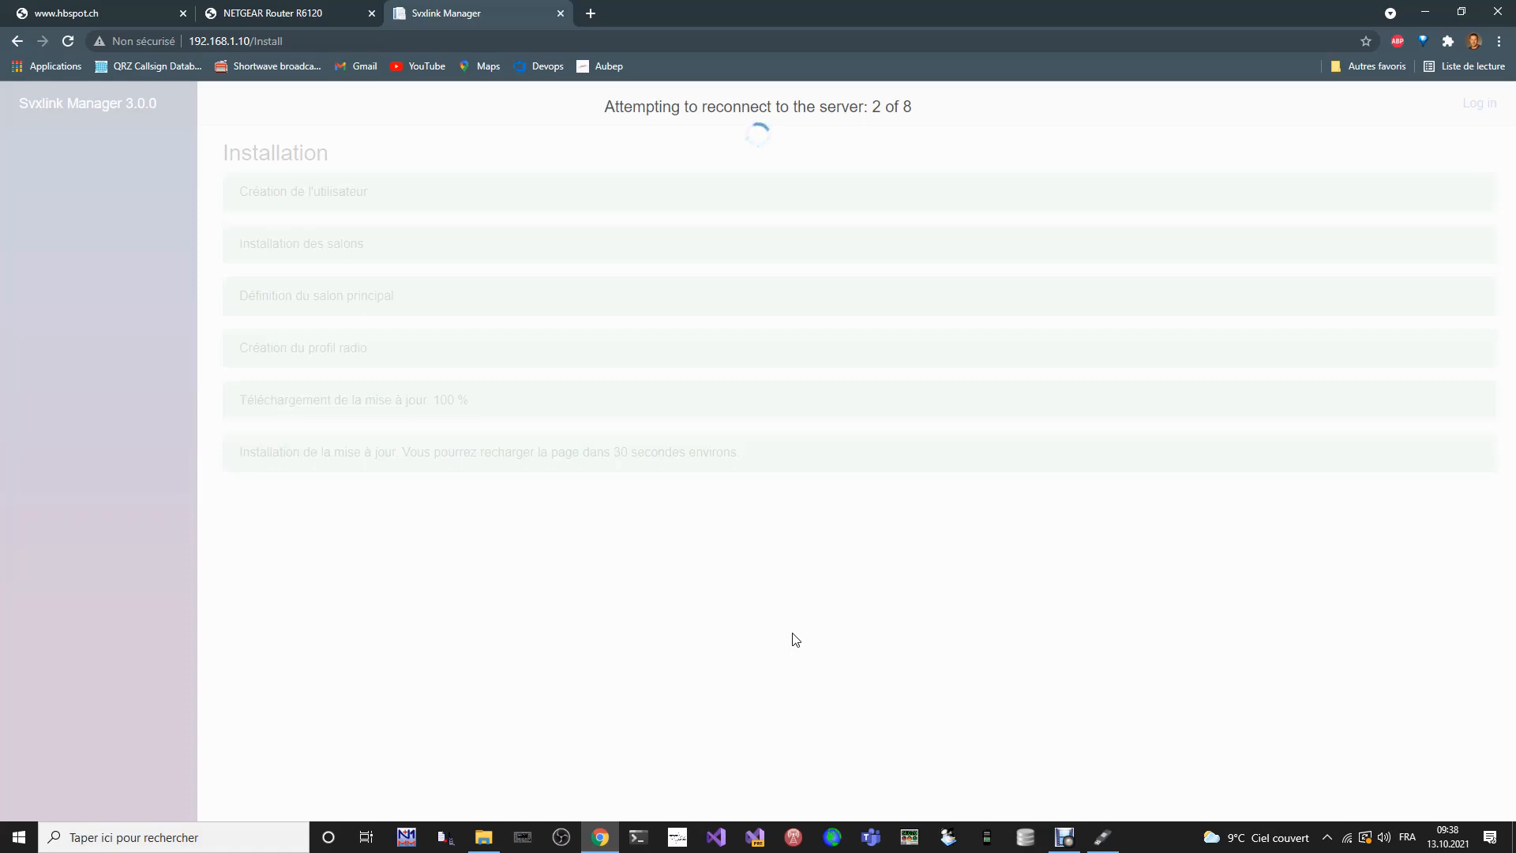
- Reload the manager's page once the update has been installed
double_click(276, 41)
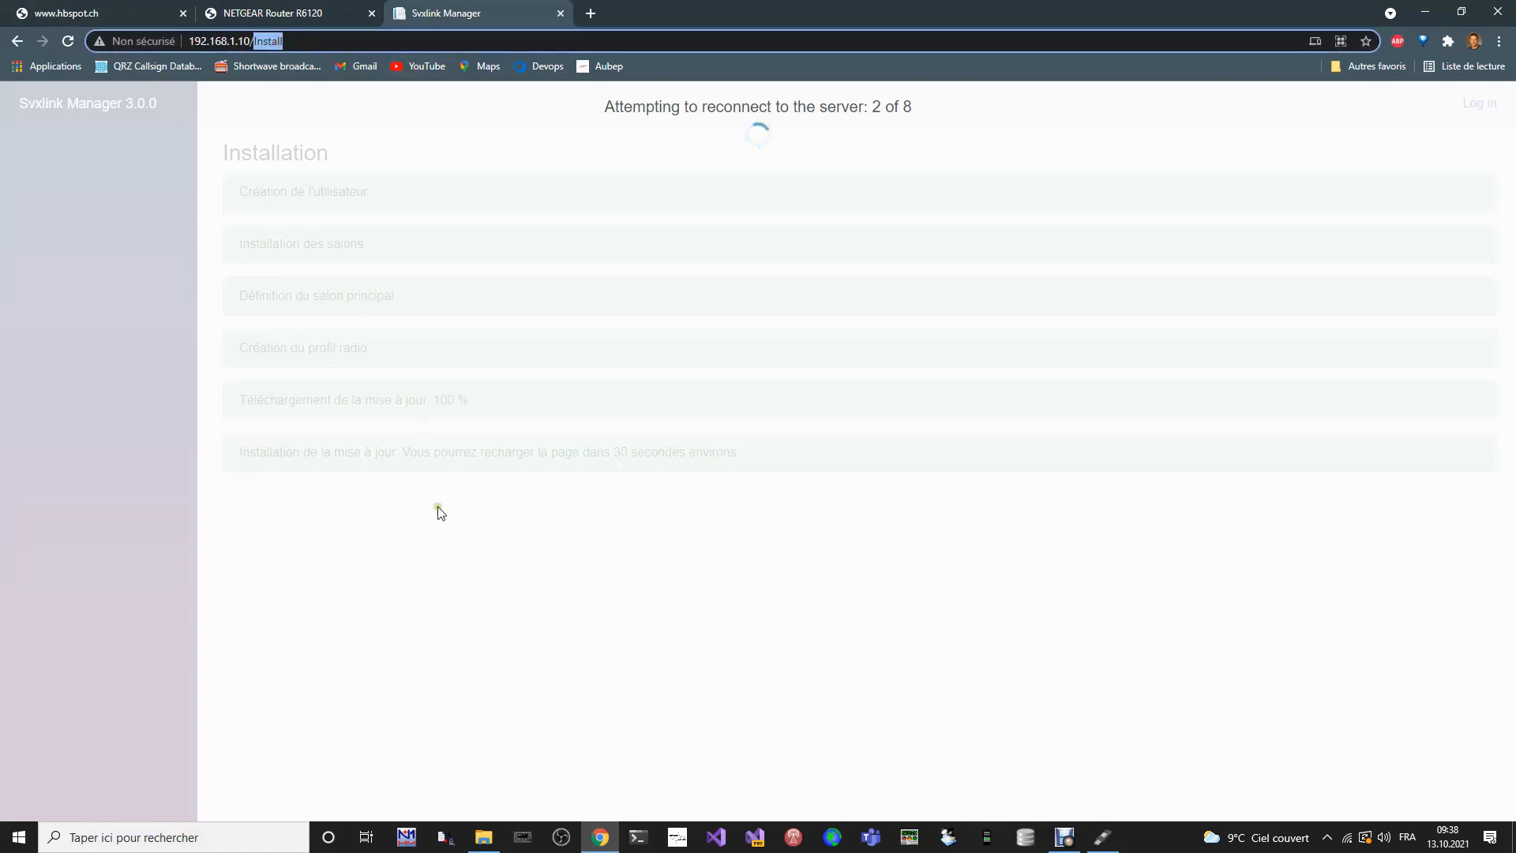
left_click(322, 43)
left_click(70, 45)
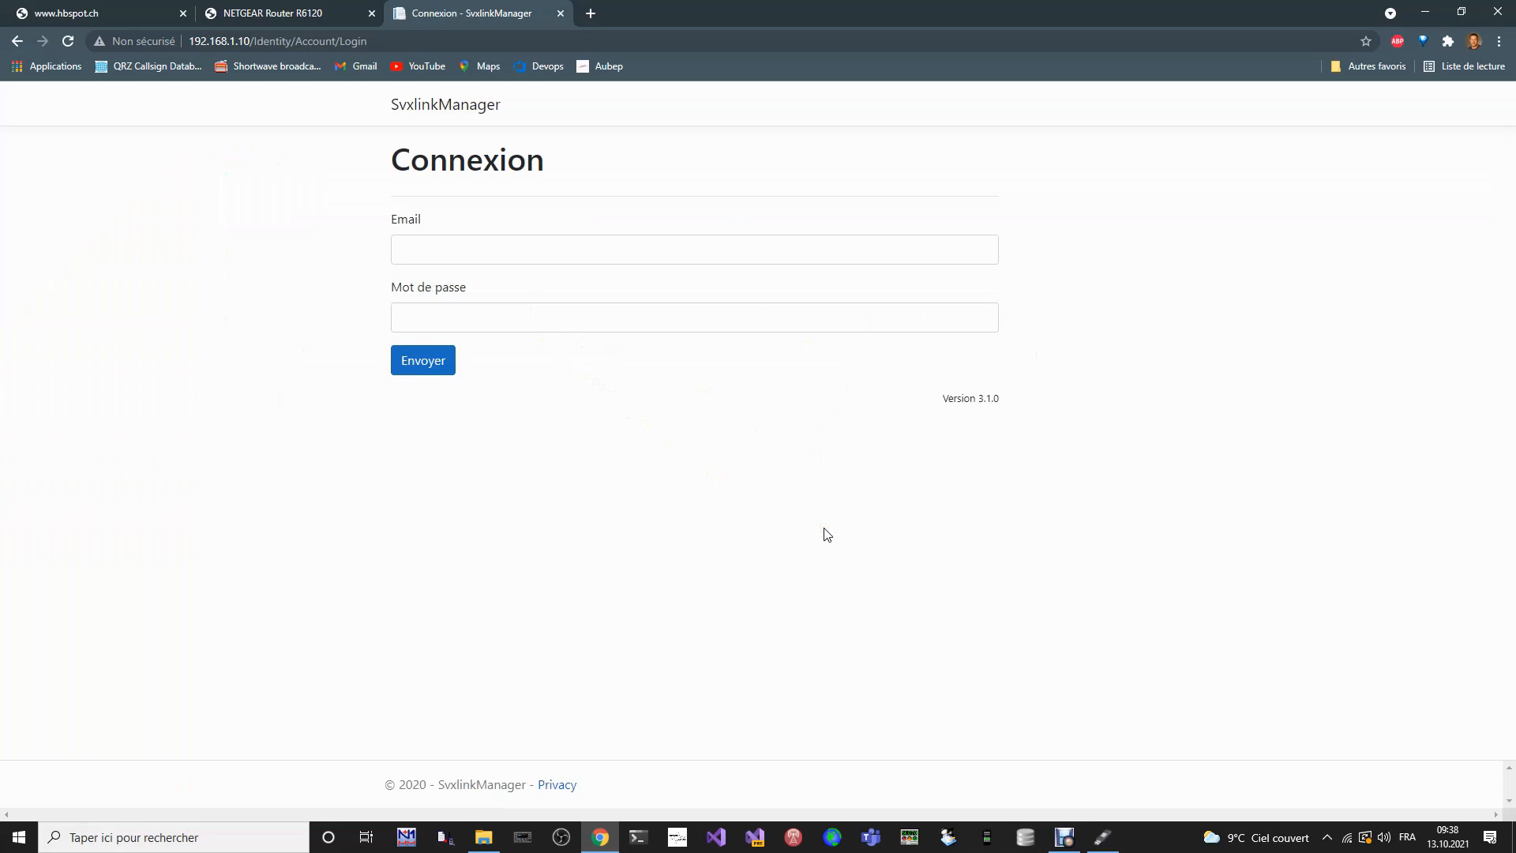
- Check the installed version on the login page and log in with the account's e-mail and password
left_click_drag(979, 399, 1015, 406)
left_click(886, 594)
left_click(447, 249)
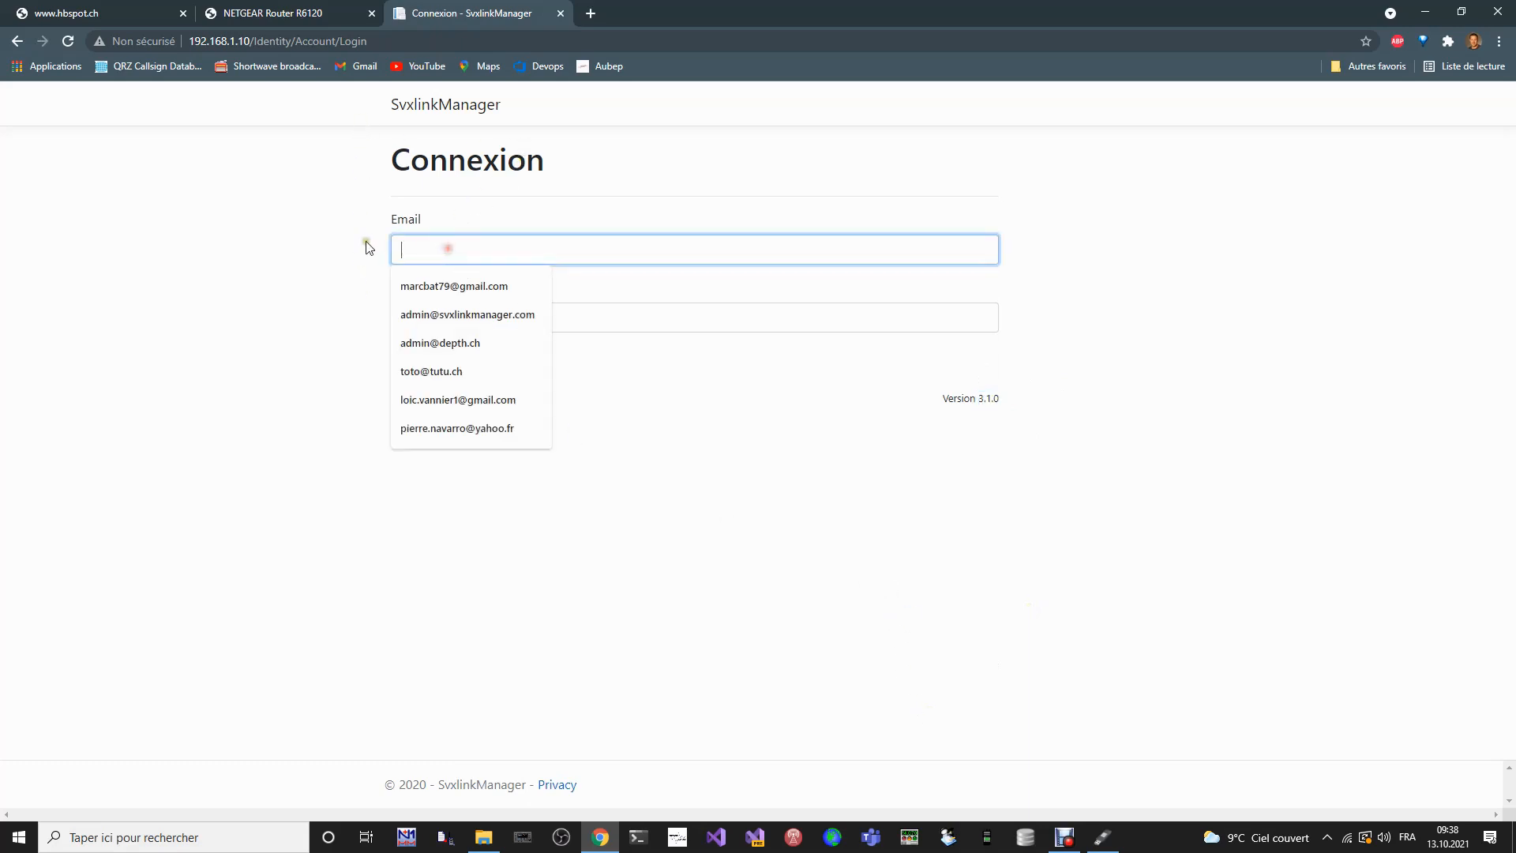
left_click(444, 282)
left_click(421, 307)
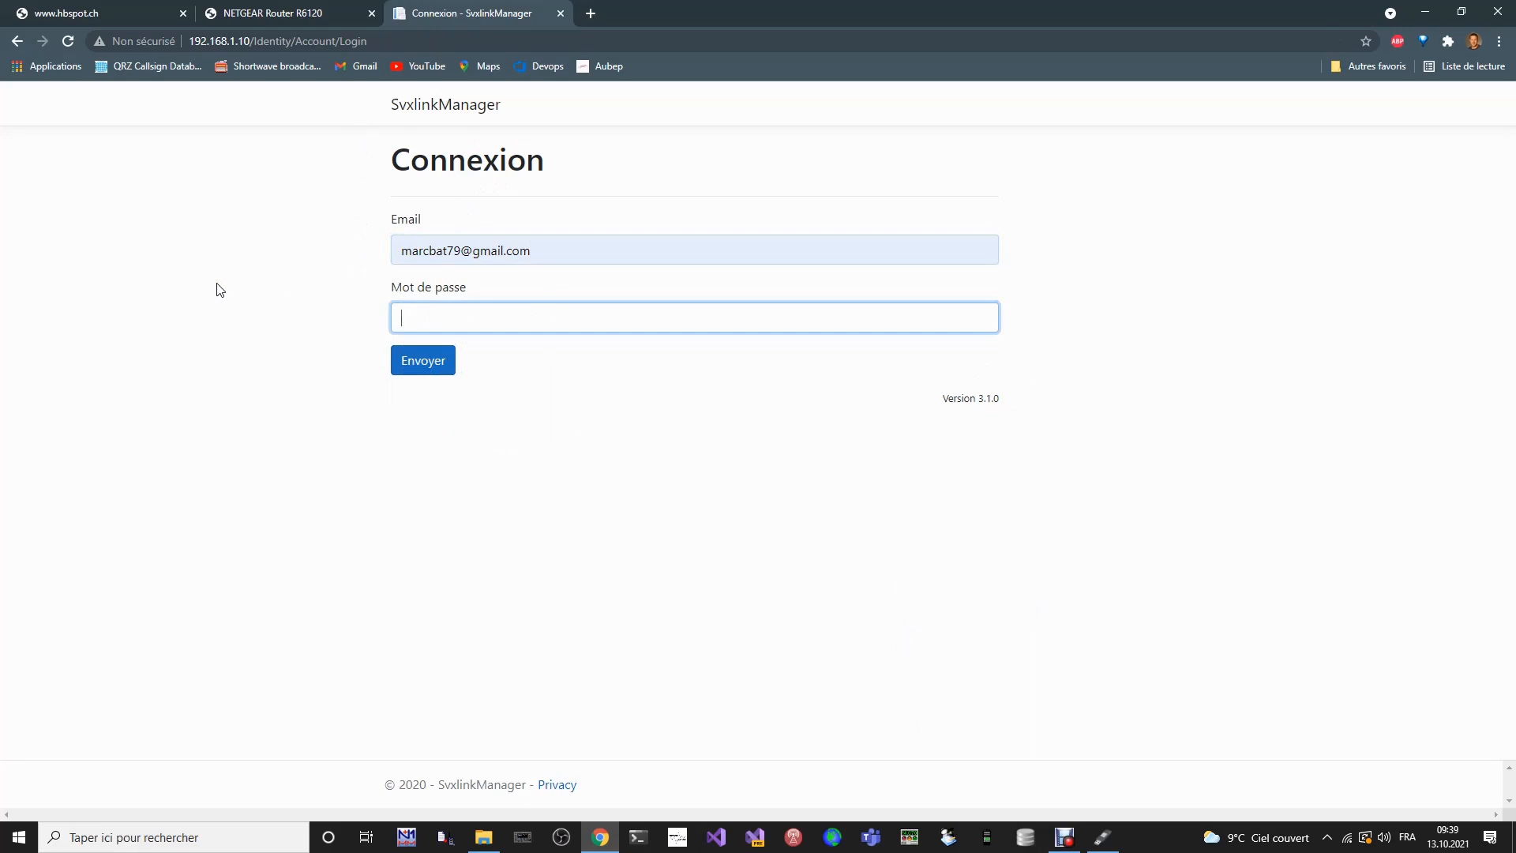
type("••••••••••••••")
left_click(424, 365)
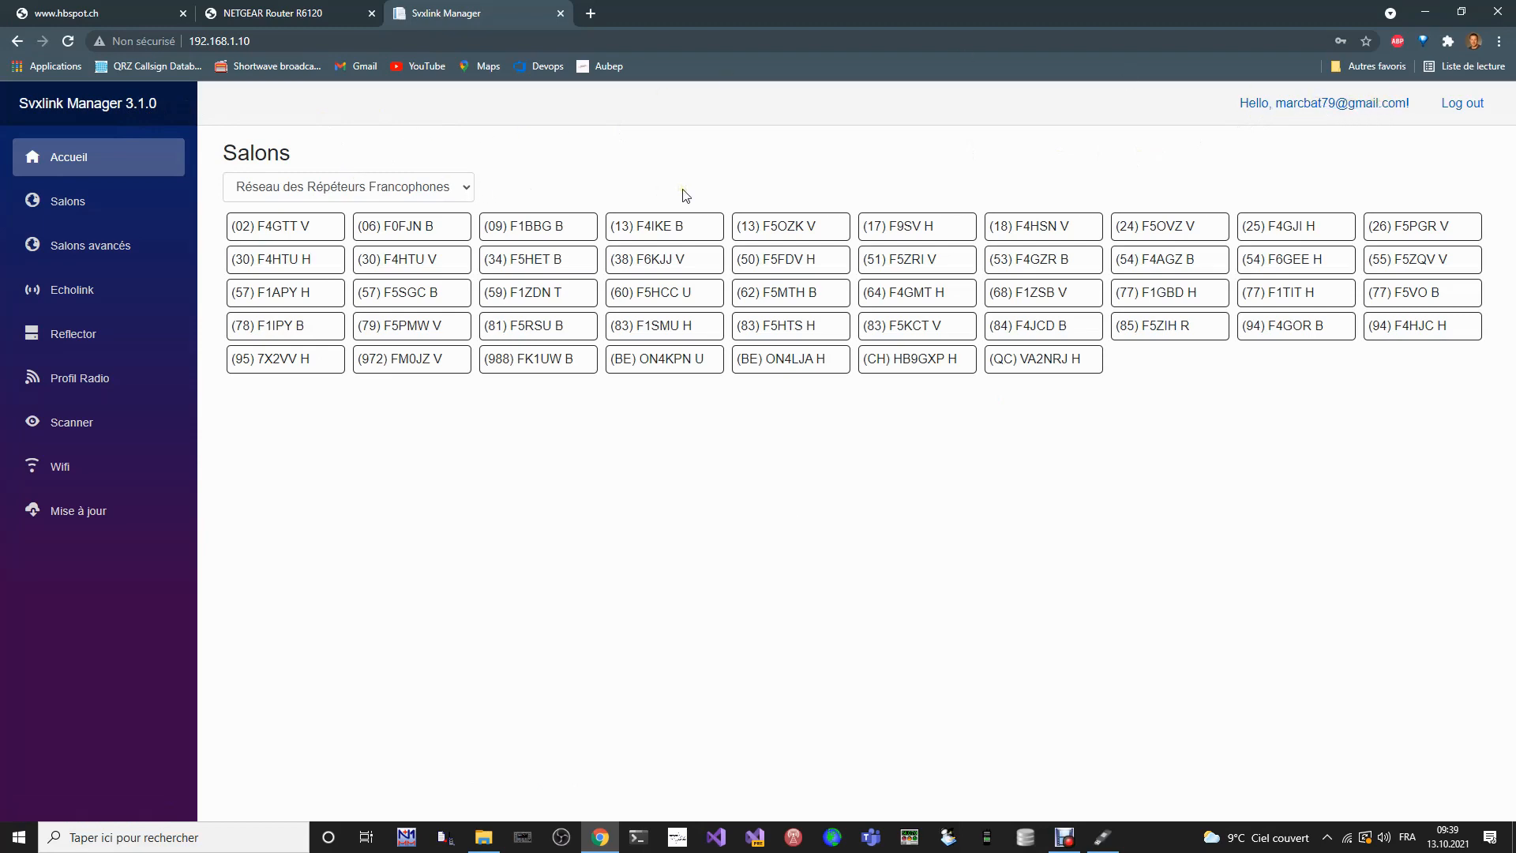
- Switch the connected salon to Salon Technique, followed by Salon Bavardage
left_click(467, 188)
left_click(429, 189)
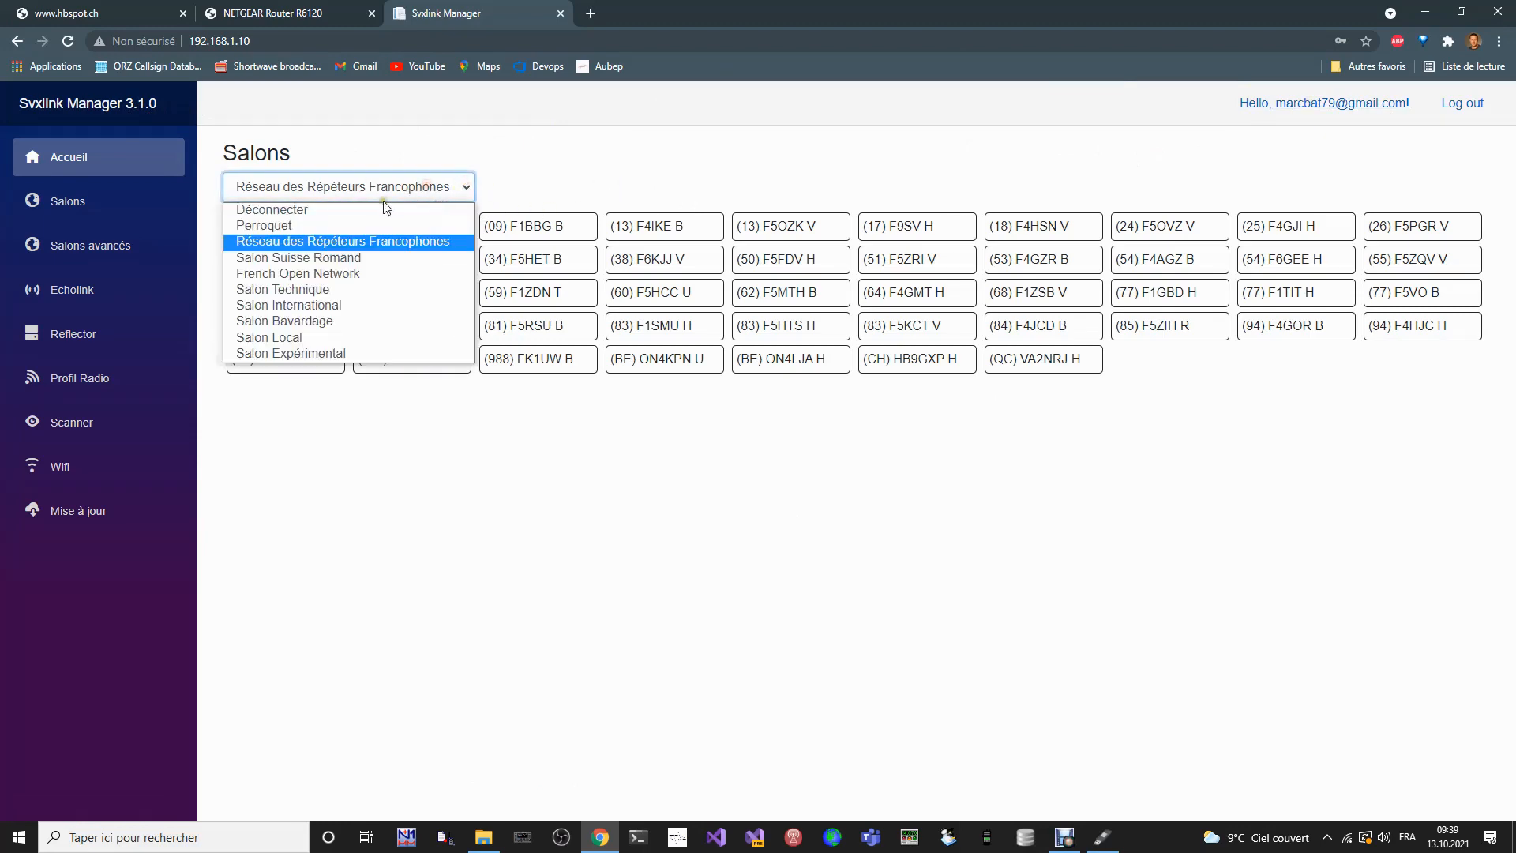
left_click(354, 289)
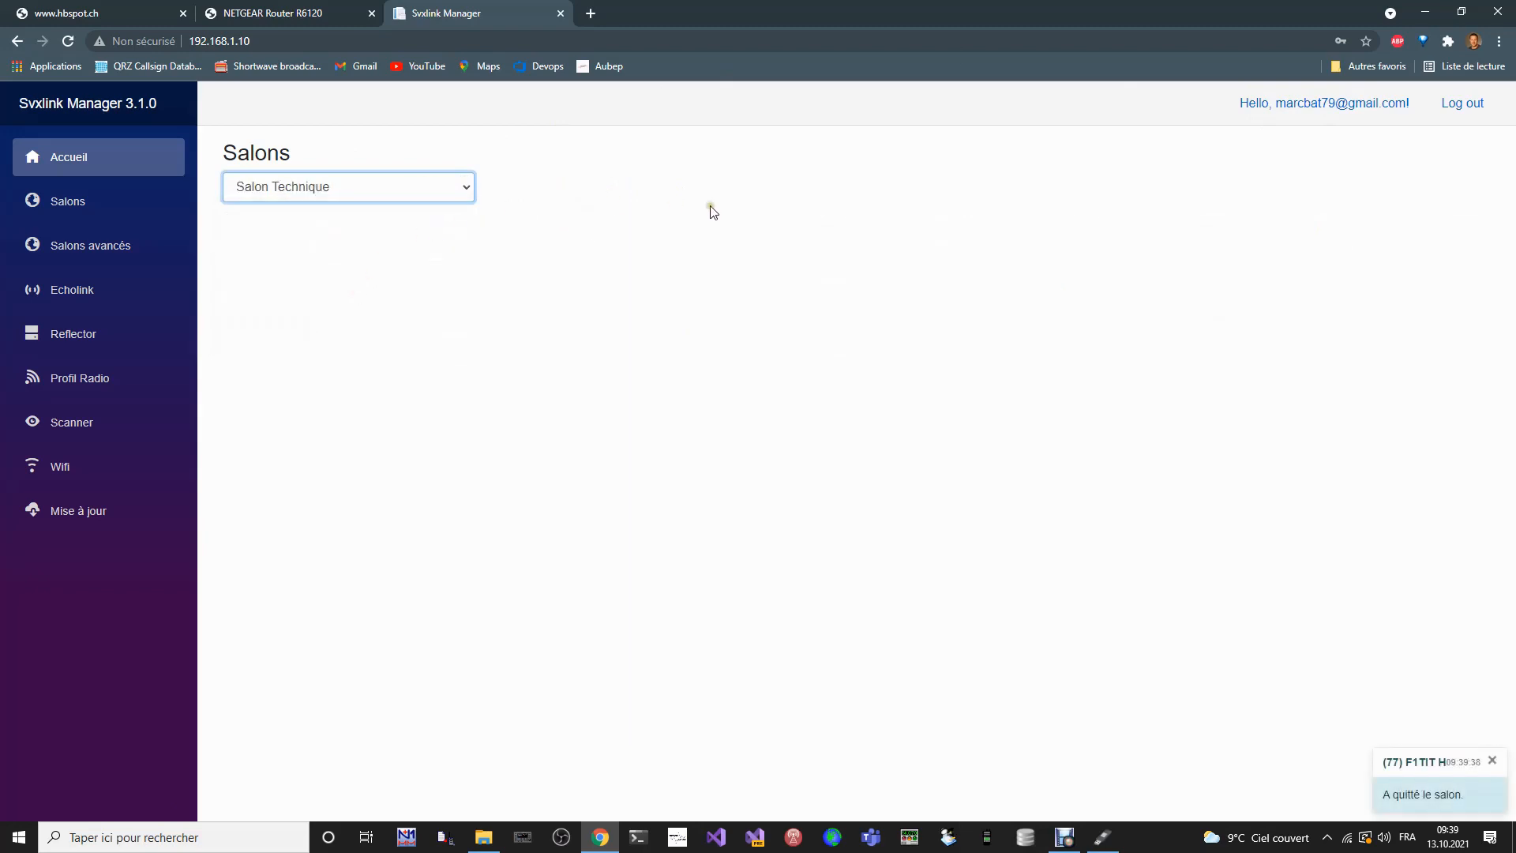
left_click(473, 192)
left_click(363, 320)
- Connect the hotspot to Salon Suisse Romand
left_click(467, 194)
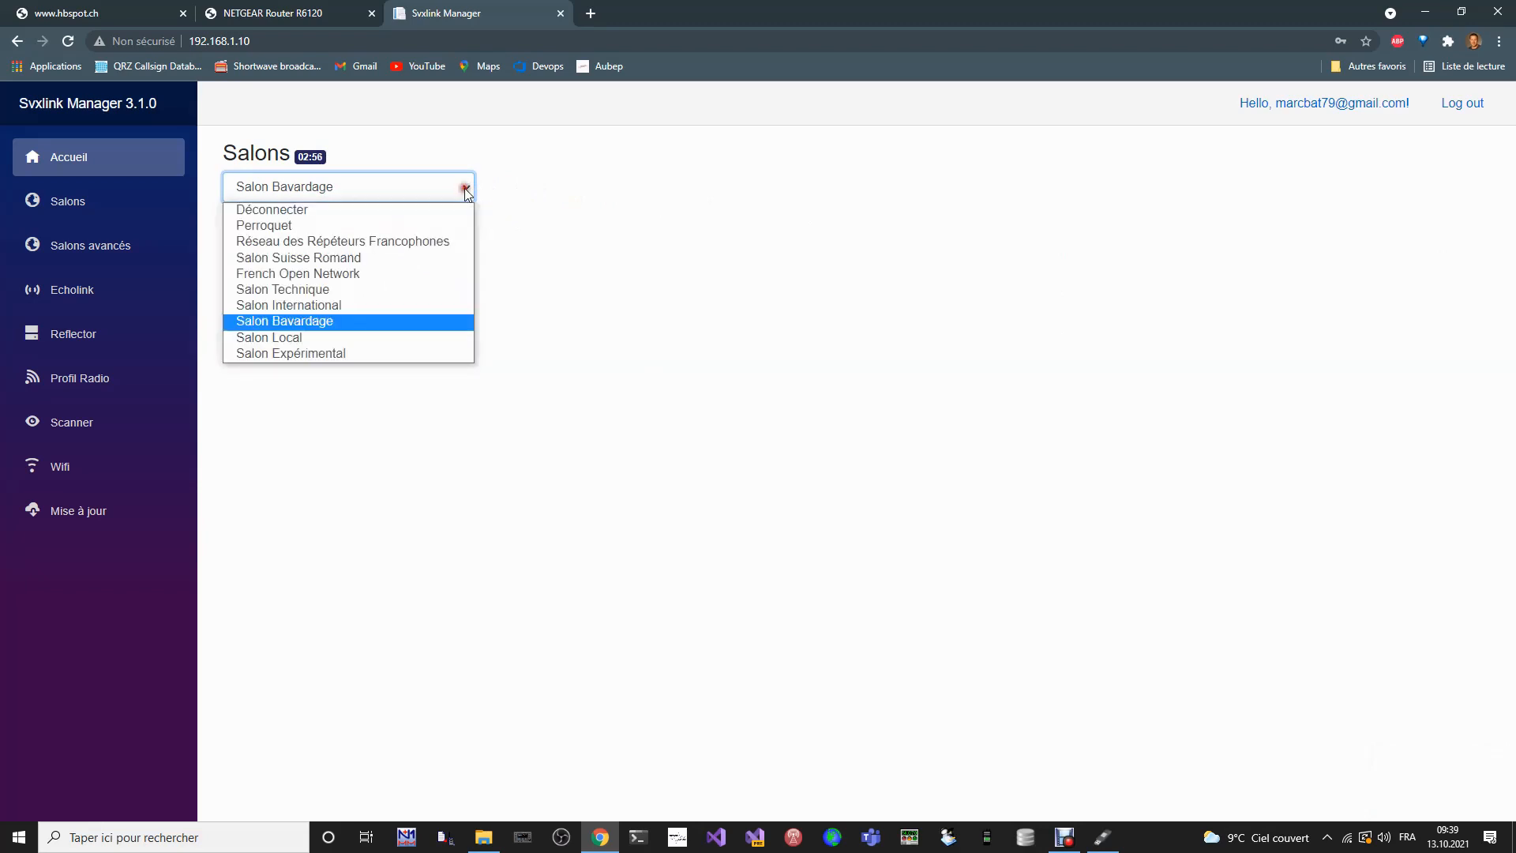
left_click(436, 261)
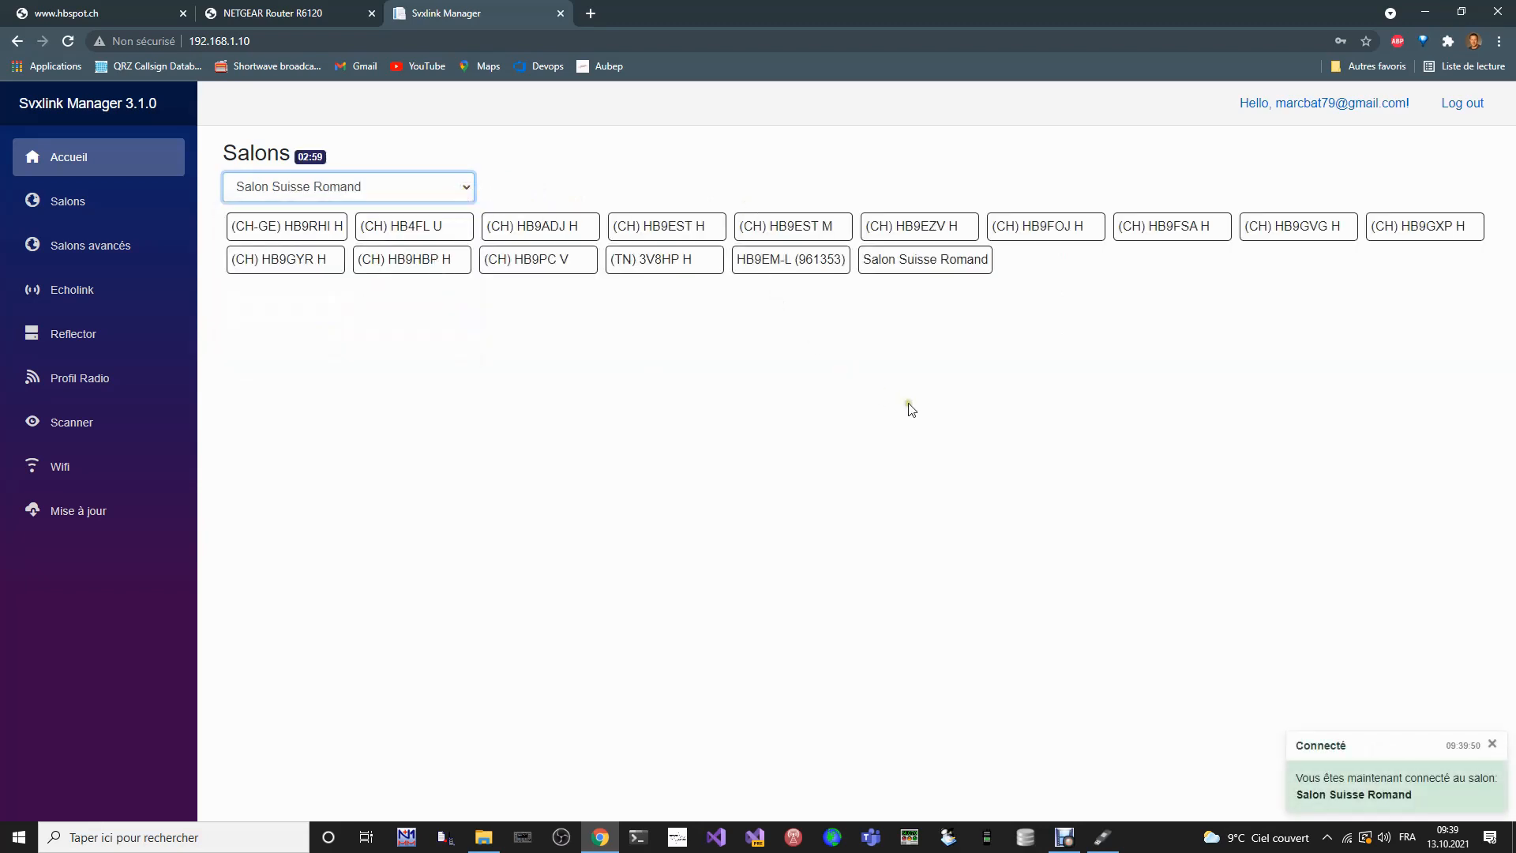
left_click(780, 159)
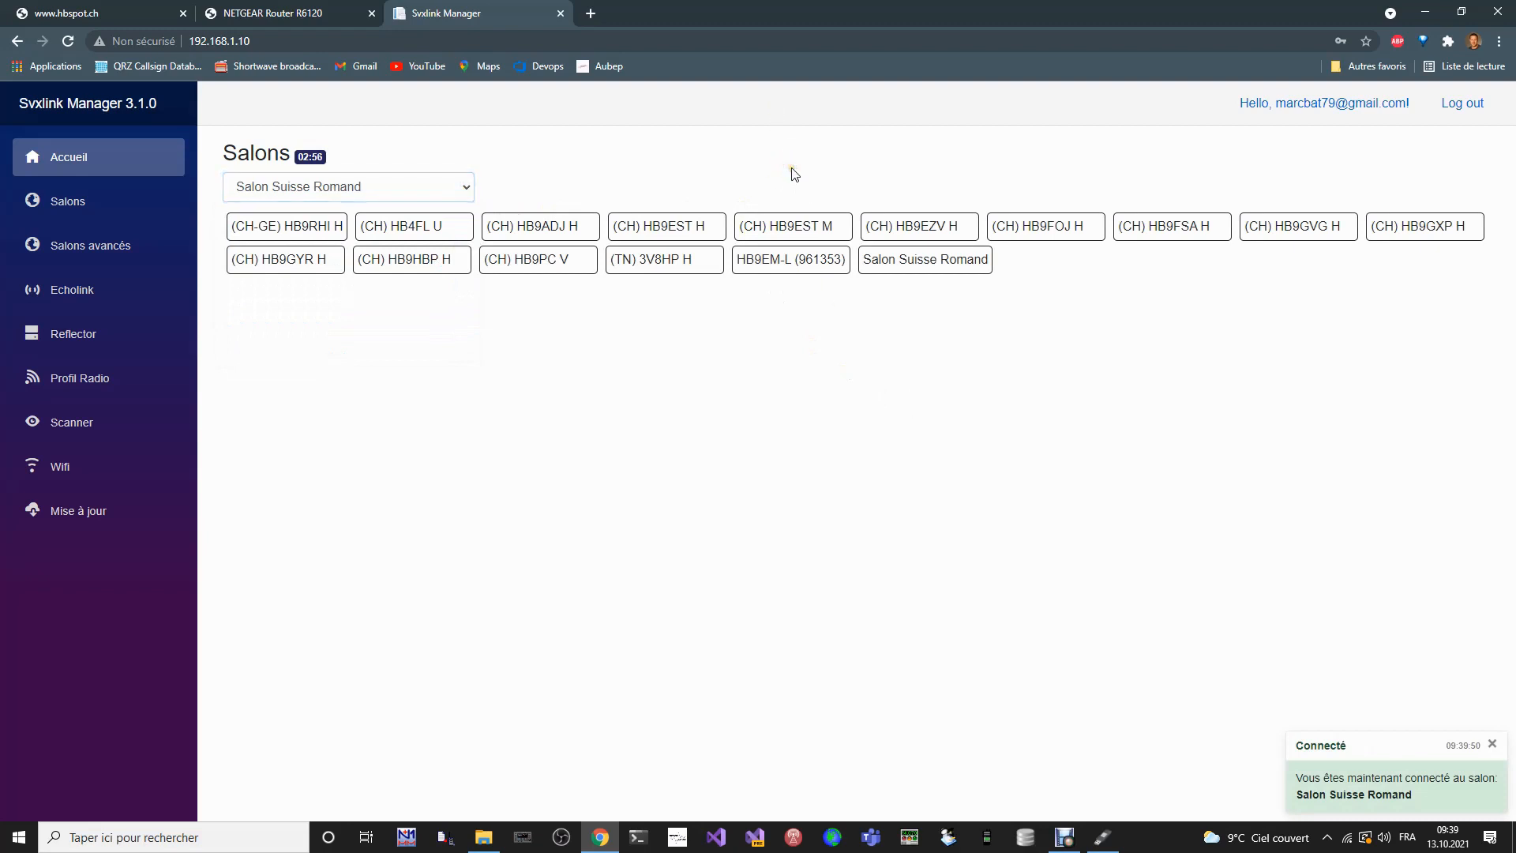